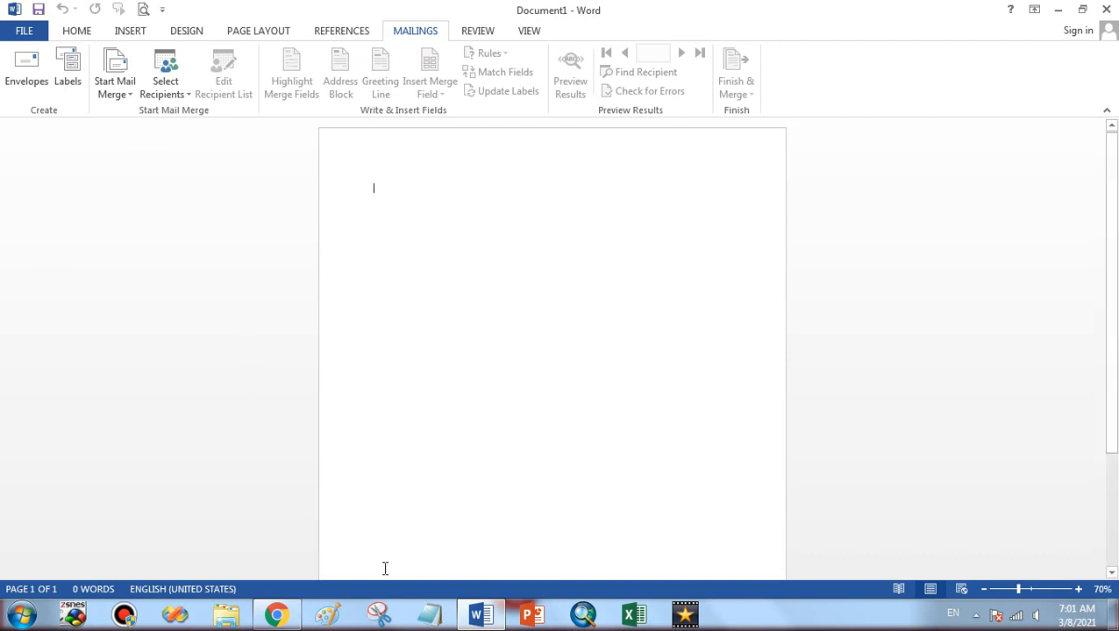
Open a maximized Notepad note headed 'Birthday / Marriage' and 'address list'
{"action": "left_click", "coordinate": [478, 614]}
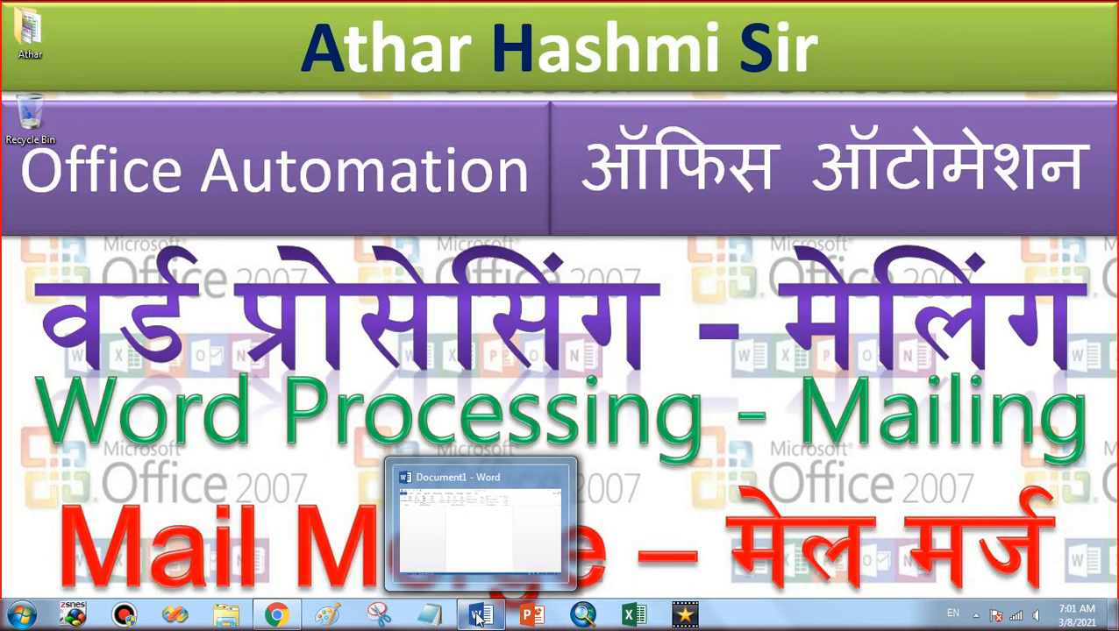
{"action": "left_click", "coordinate": [428, 615]}
{"action": "left_click", "coordinate": [485, 270]}
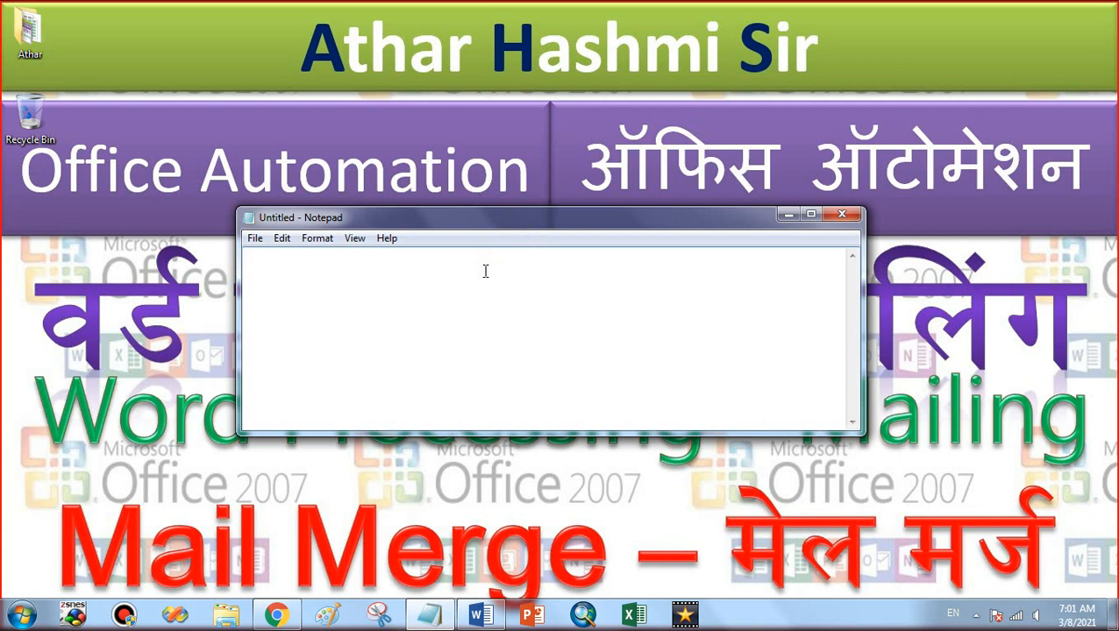
{"action": "type", "text": "Birthday "}
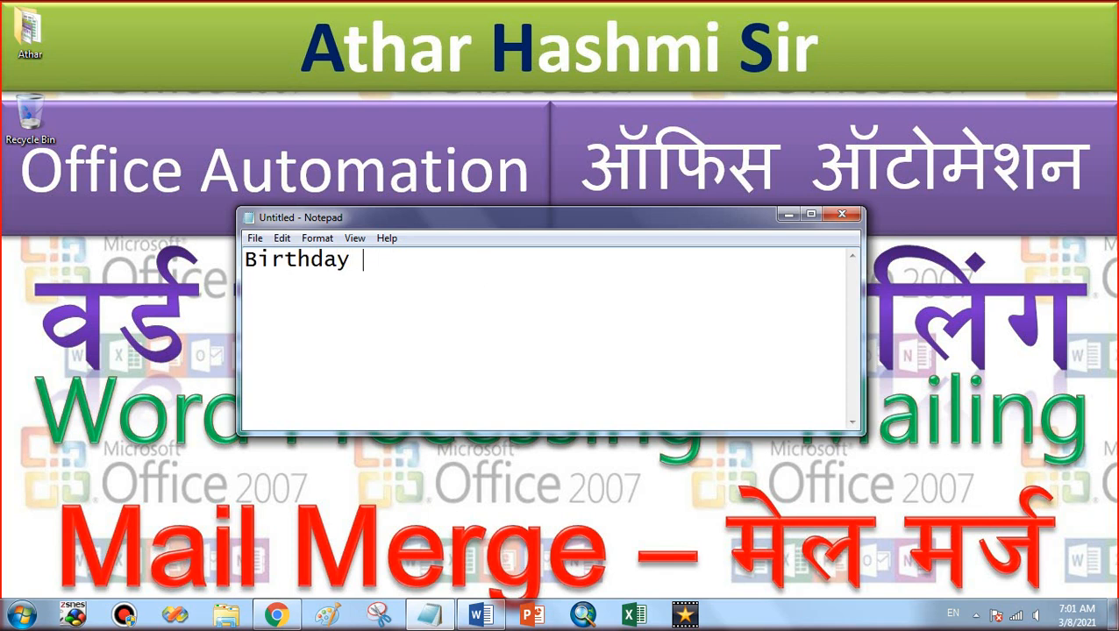
{"action": "type", "text": "/ Marr"}
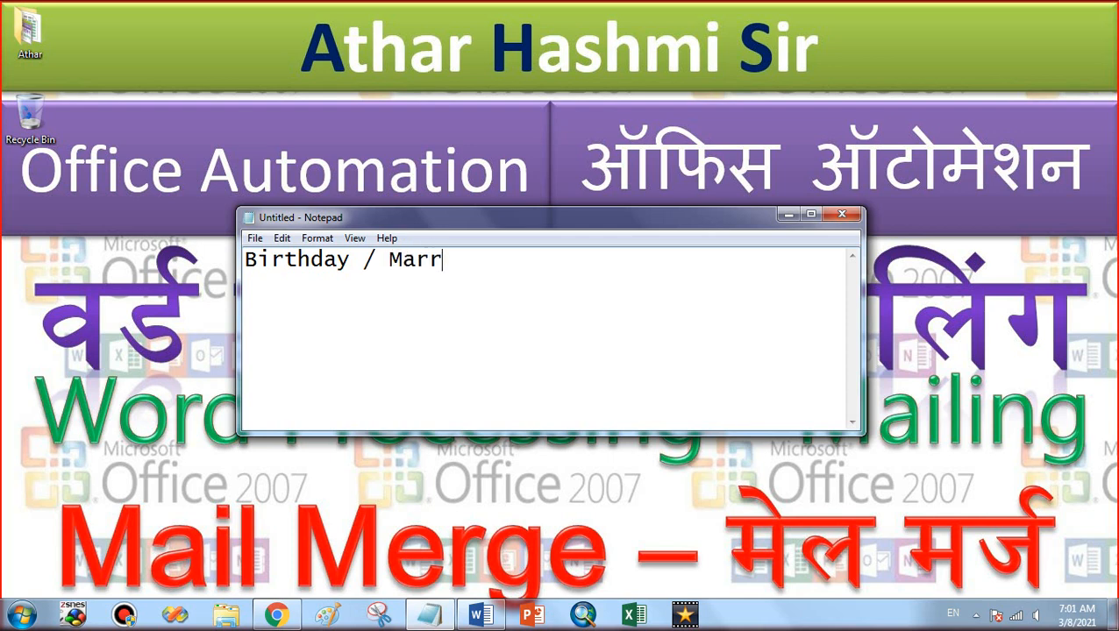
{"action": "type", "text": "iage"}
{"action": "key", "text": "Return"}
{"action": "key", "text": "Return"}
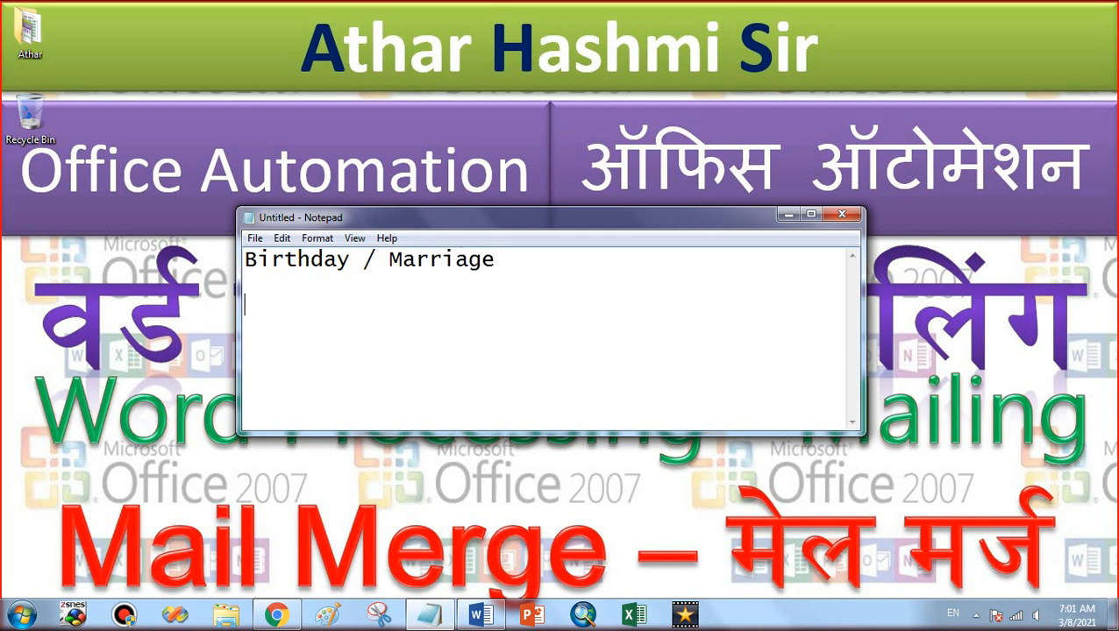
{"action": "key", "text": "alt+space"}
{"action": "key", "text": "x"}
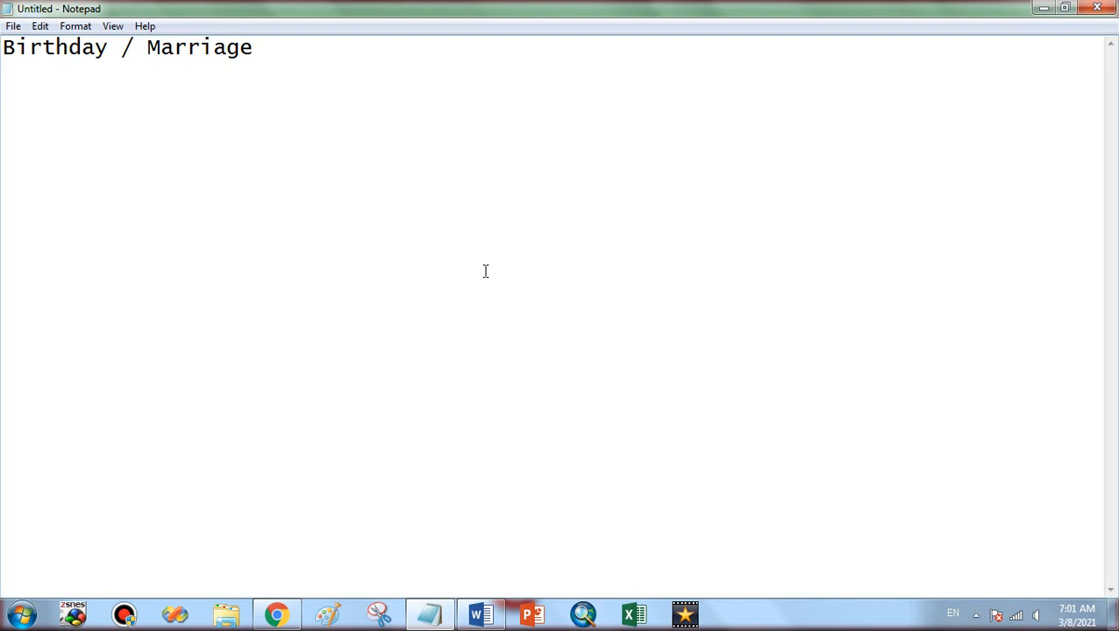
{"action": "type", "text": "addre"}
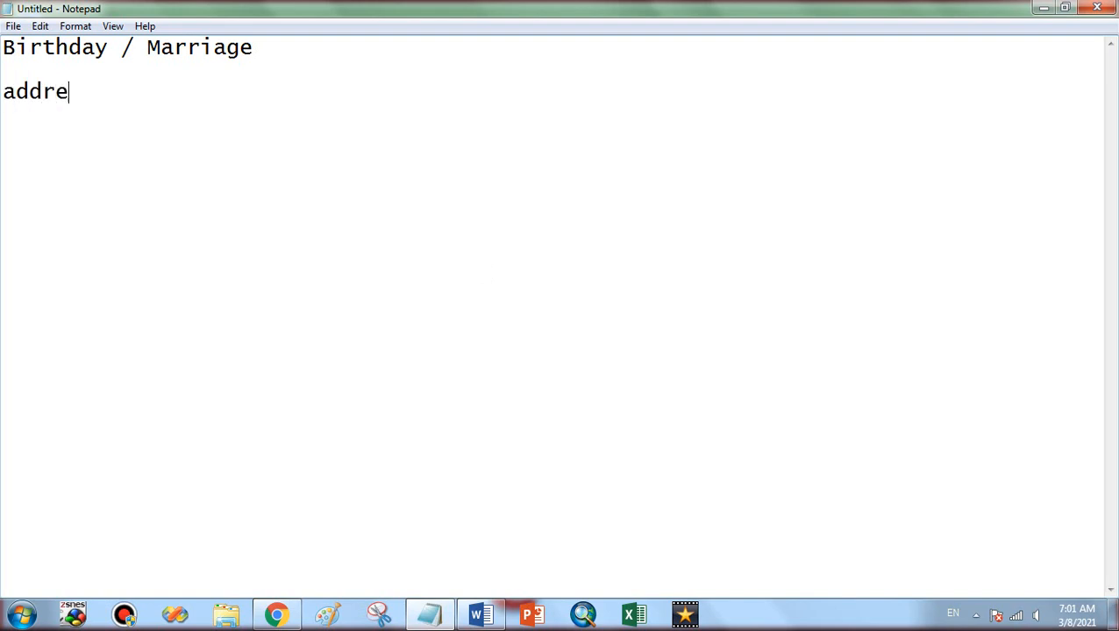
{"action": "type", "text": "ss list"}
{"action": "key", "text": "Return"}
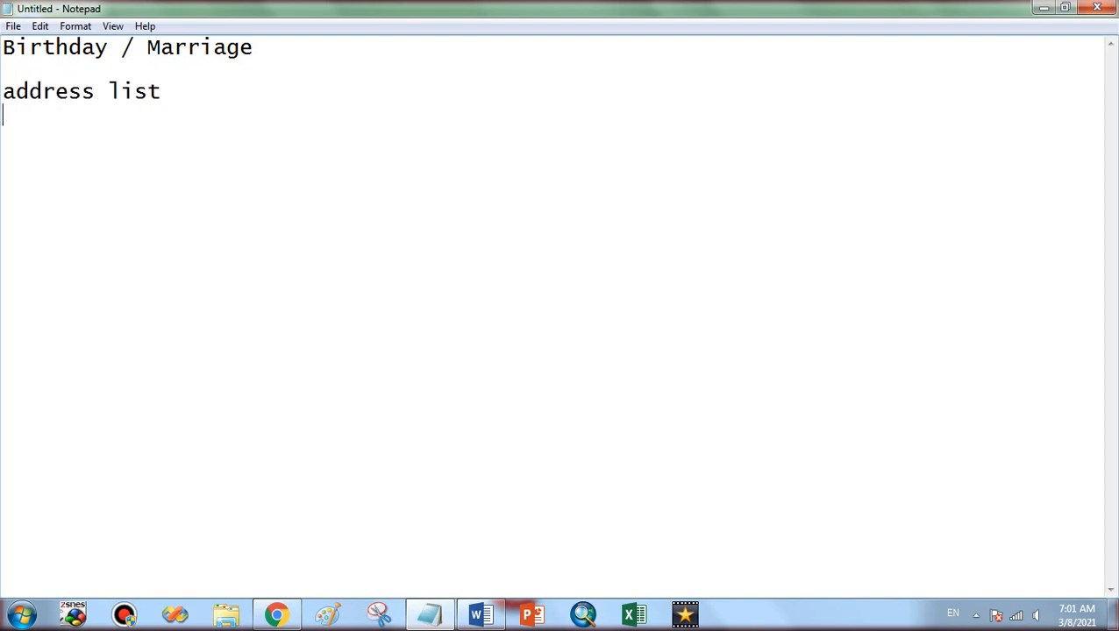
{"action": "key", "text": "Return"}
List the fields name, occupation, City, State and Mobile one per line, then select them
{"action": "type", "text": "name"}
{"action": "key", "text": "Return"}
{"action": "type", "text": "occ"}
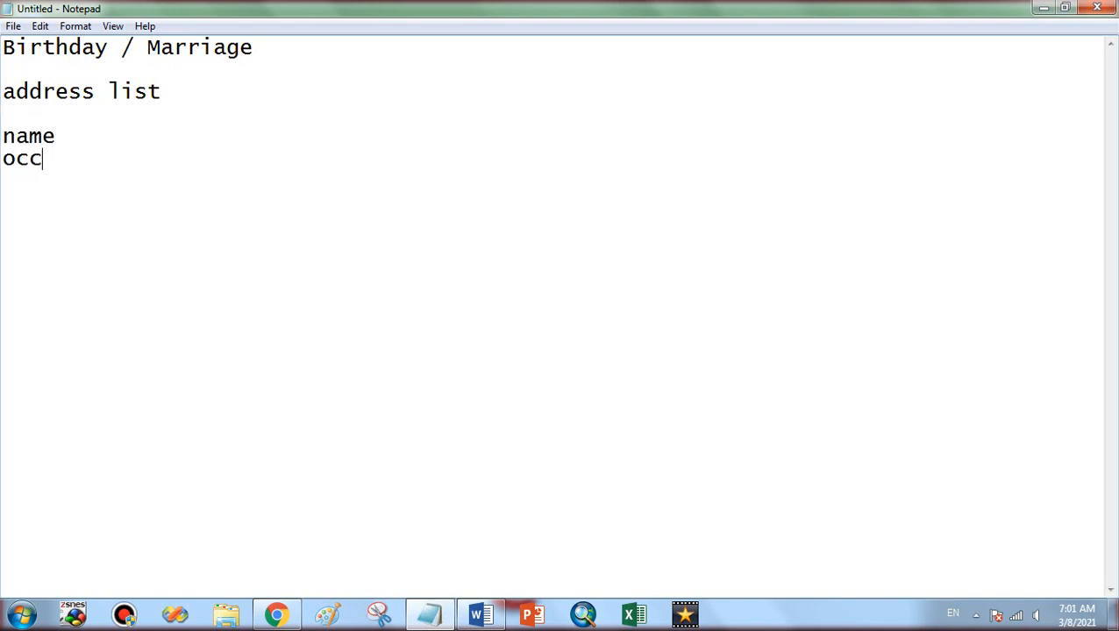
{"action": "type", "text": "ume"}
{"action": "key", "text": "BackSpace"}
{"action": "key", "text": "BackSpace"}
{"action": "type", "text": "pation"}
{"action": "key", "text": "Return"}
{"action": "type", "text": "C"}
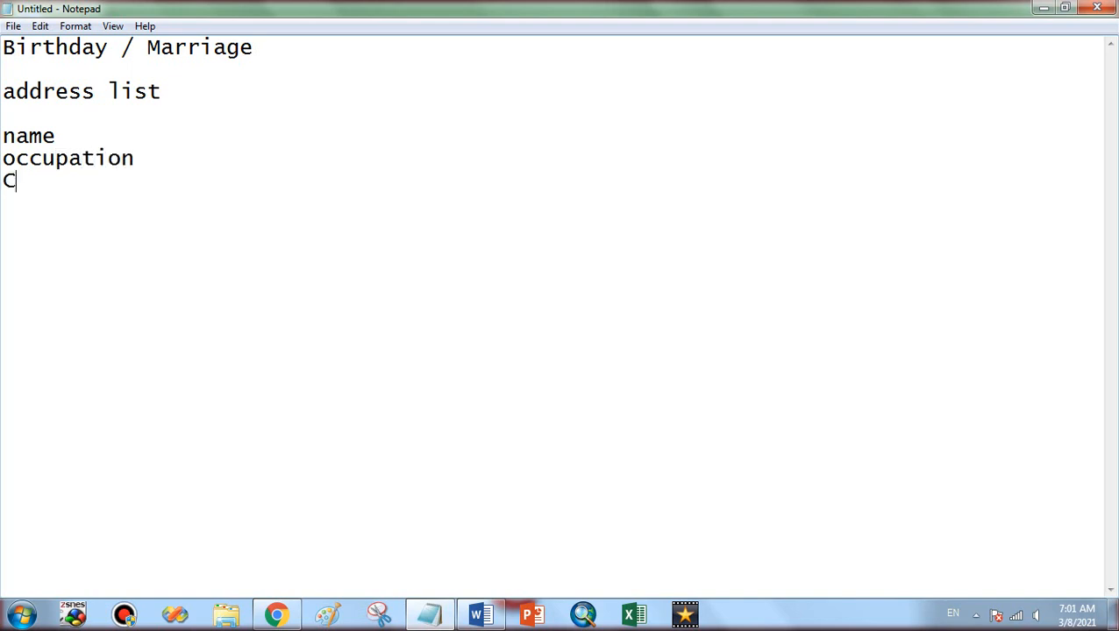
{"action": "type", "text": "ity"}
{"action": "key", "text": "Return"}
{"action": "type", "text": "State"}
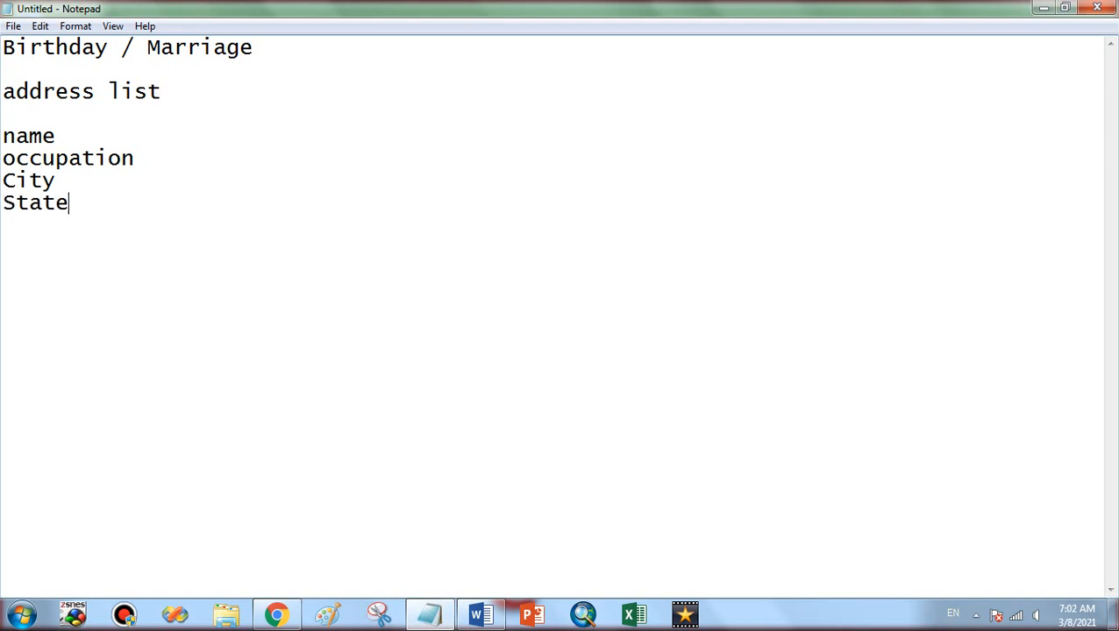
{"action": "key", "text": "Return"}
{"action": "type", "text": "Mobile"}
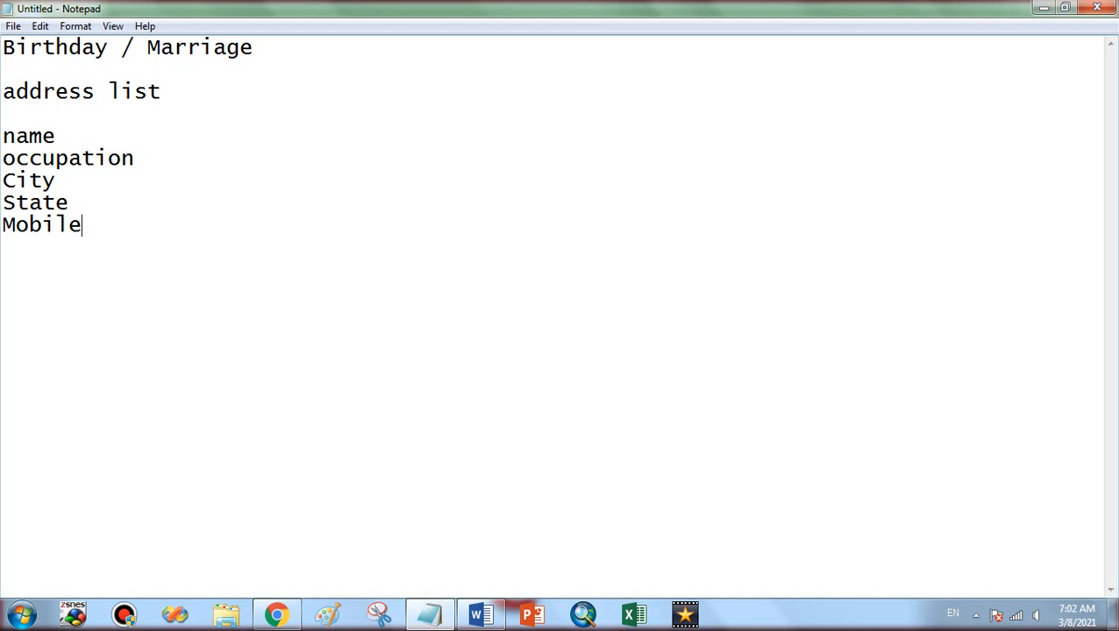
{"action": "key", "text": "Up"}
{"action": "key", "text": "Up"}
{"action": "left_click_drag", "start_coordinate": [266, 238], "coordinate": [3, 147]}
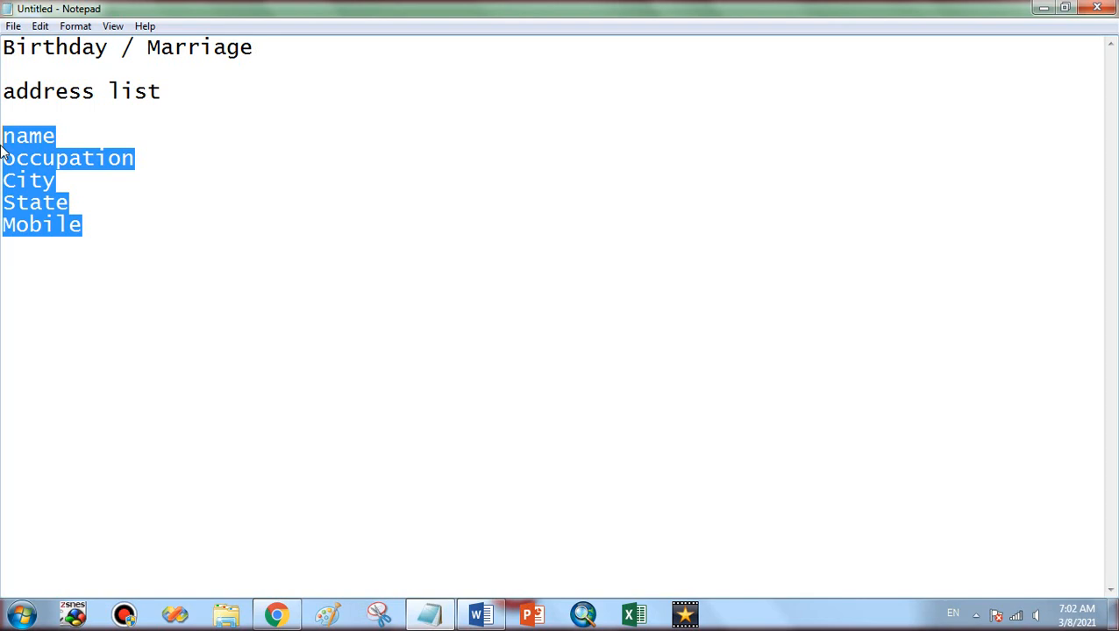
{"action": "mouse_move", "coordinate": [496, 620]}
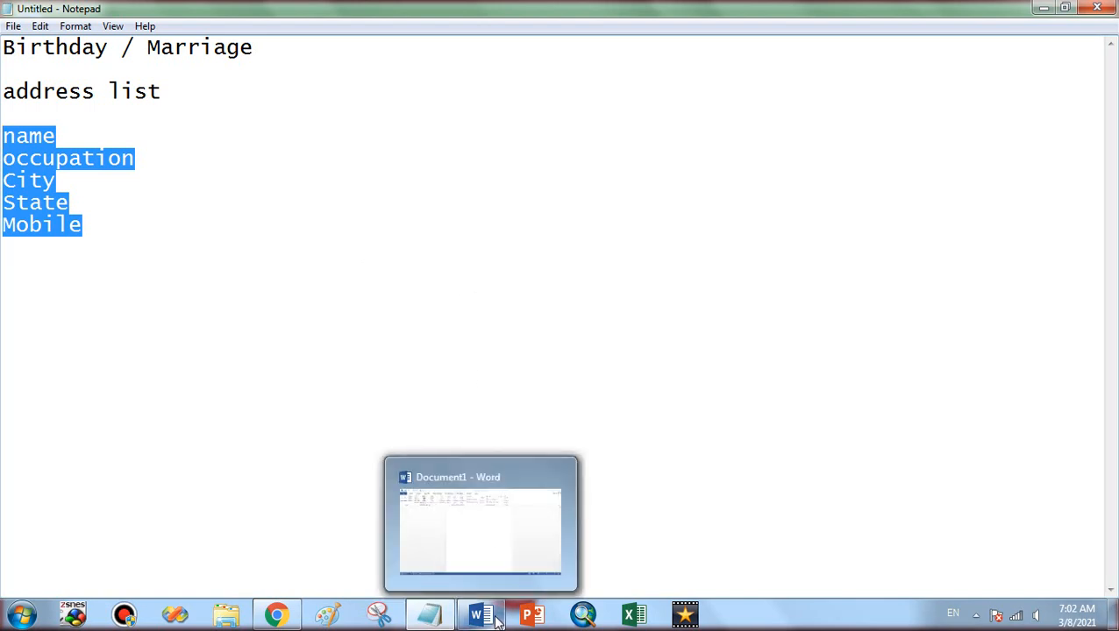
Bring Document1 back in Word and show the Start Mail Merge document types
{"action": "left_click", "coordinate": [512, 550]}
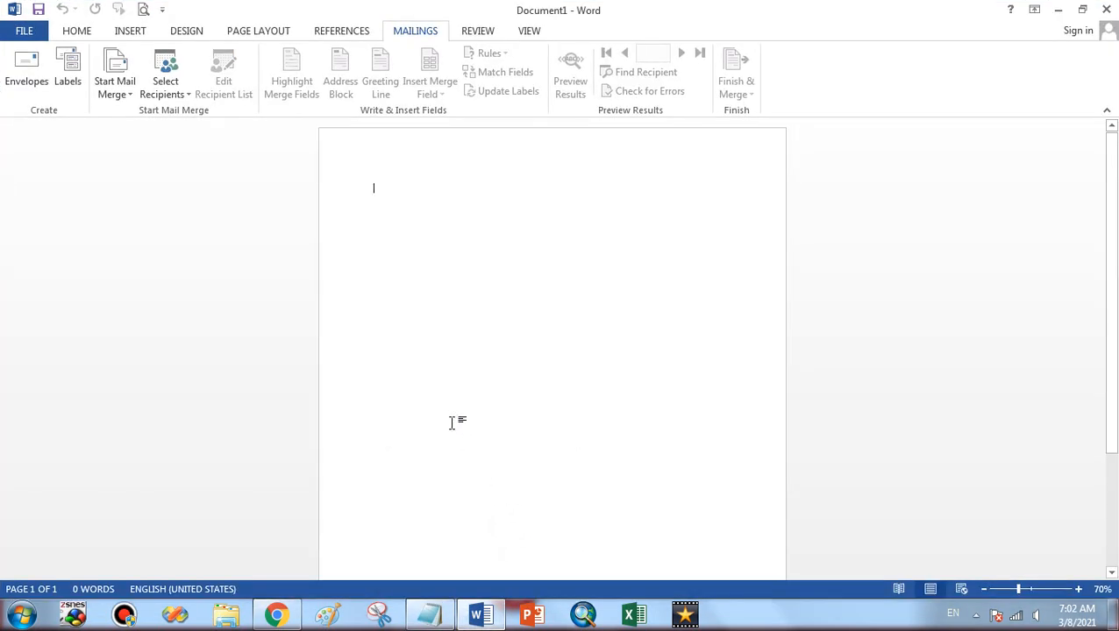
{"action": "left_click", "coordinate": [129, 97]}
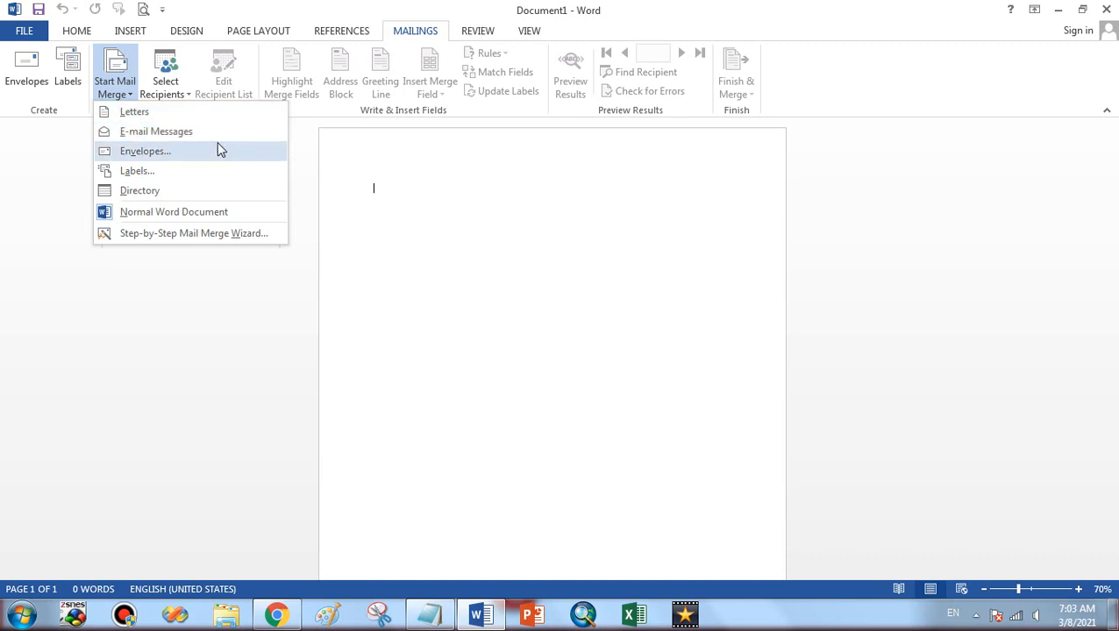
Switch between the Start Mail Merge and Select Recipients menus, ending on Select Recipients
{"action": "left_click", "coordinate": [260, 7]}
{"action": "left_click", "coordinate": [160, 93]}
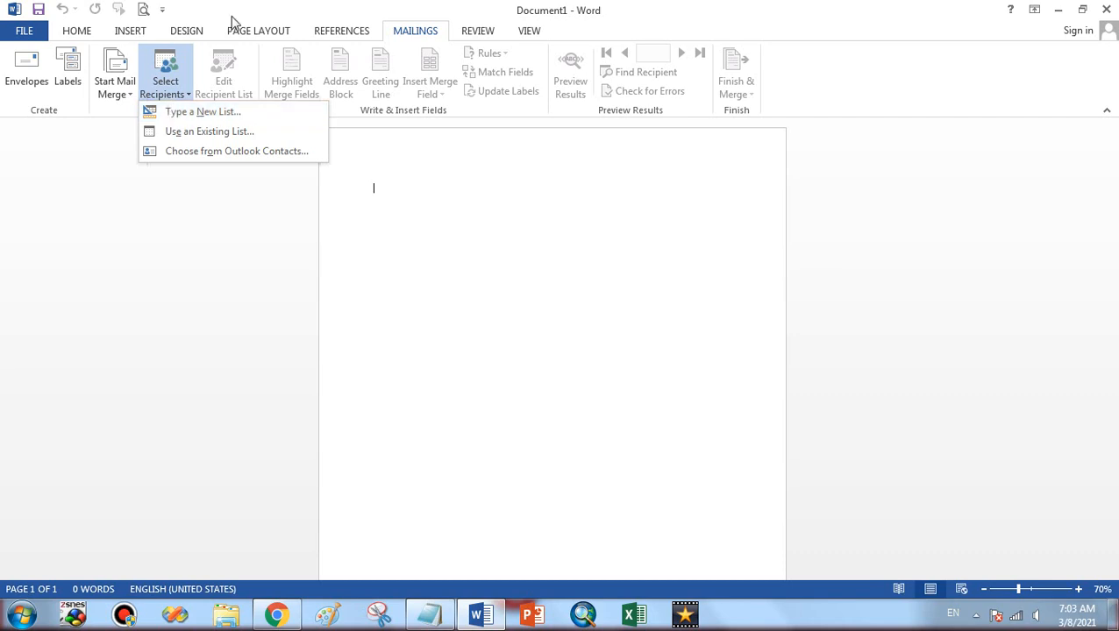
{"action": "left_click", "coordinate": [129, 77]}
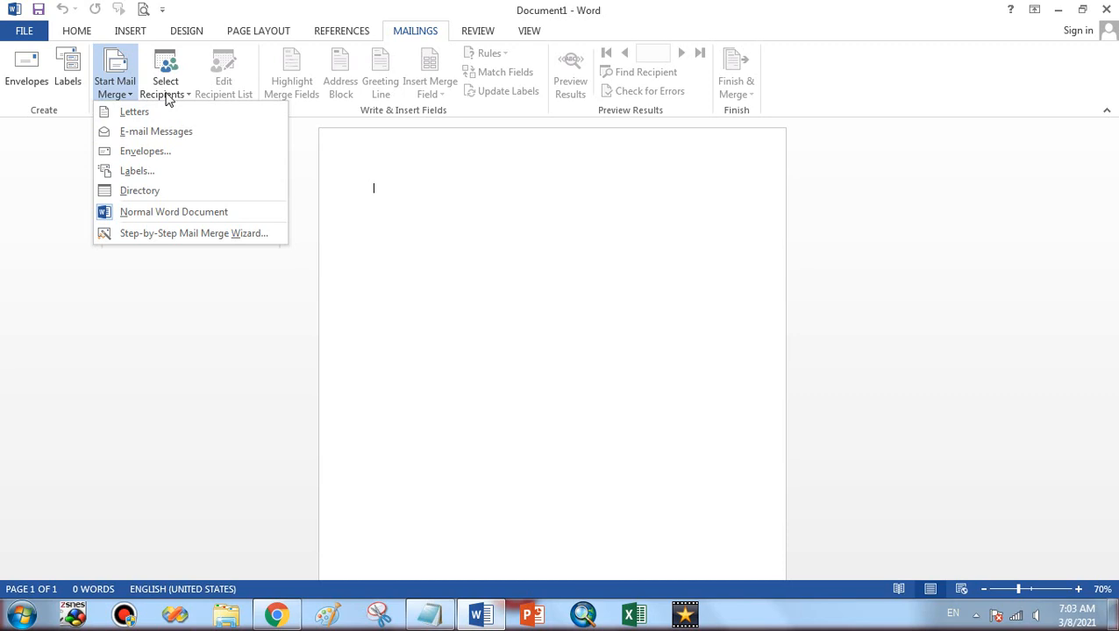
{"action": "left_click", "coordinate": [167, 97]}
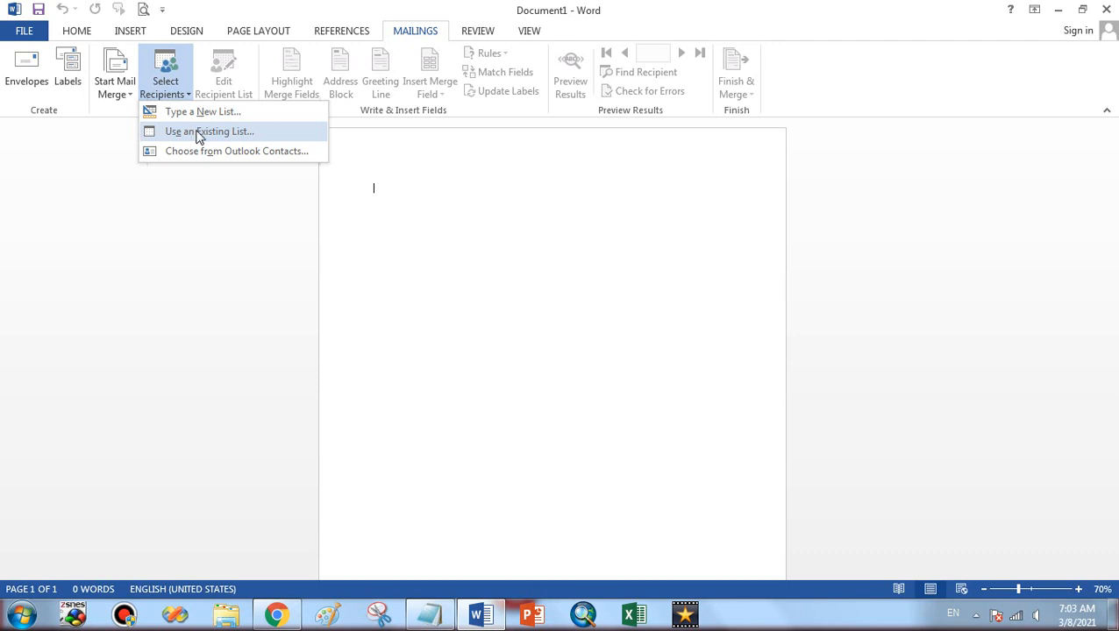
Choose Type a New List, scroll across its columns, and go to Customize Columns
{"action": "left_click", "coordinate": [254, 115]}
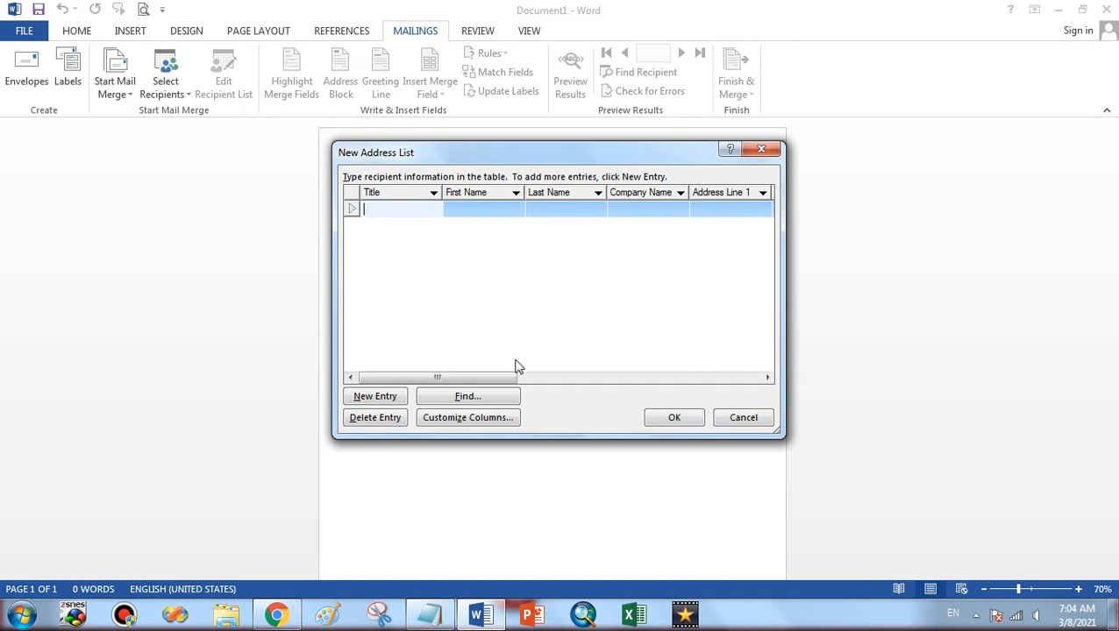
{"action": "left_click_drag", "start_coordinate": [500, 374], "coordinate": [713, 372]}
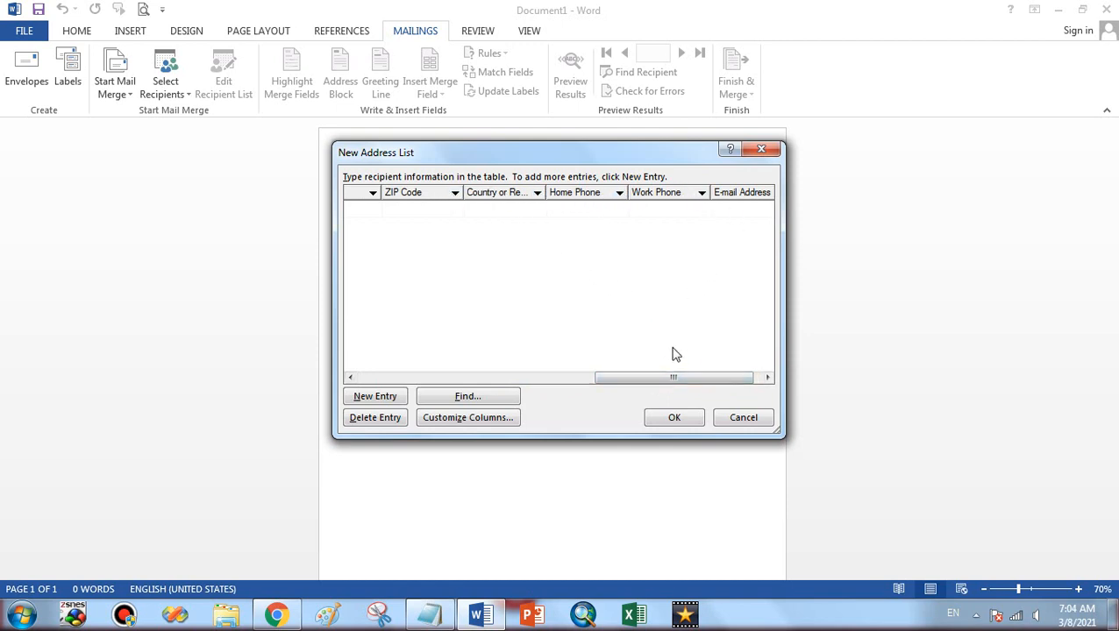
{"action": "left_click_drag", "start_coordinate": [672, 377], "coordinate": [545, 381]}
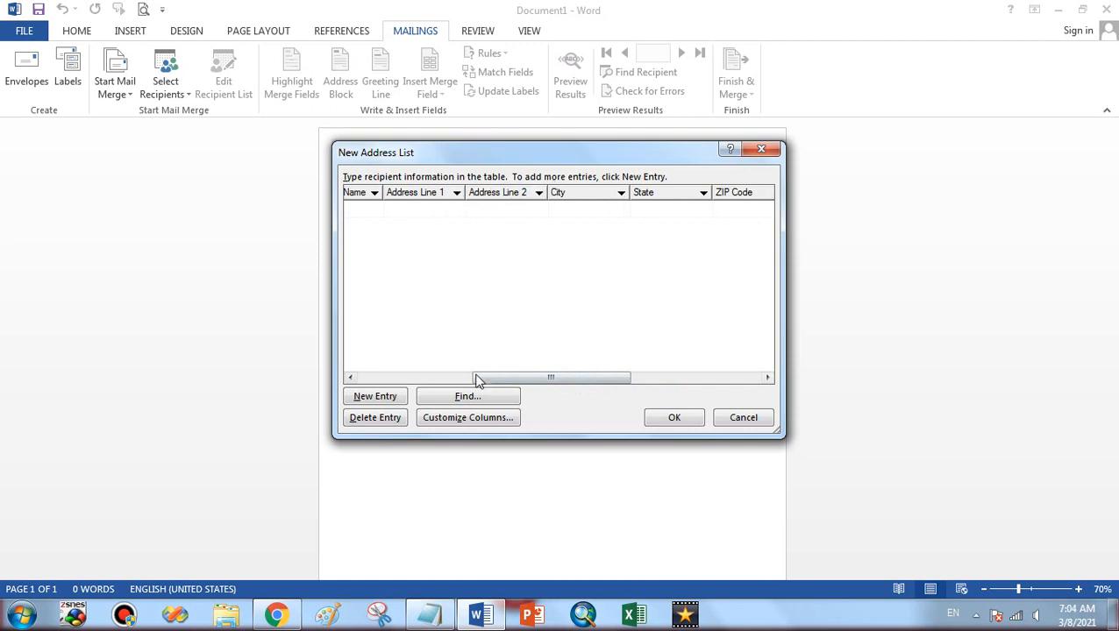
{"action": "left_click", "coordinate": [462, 418]}
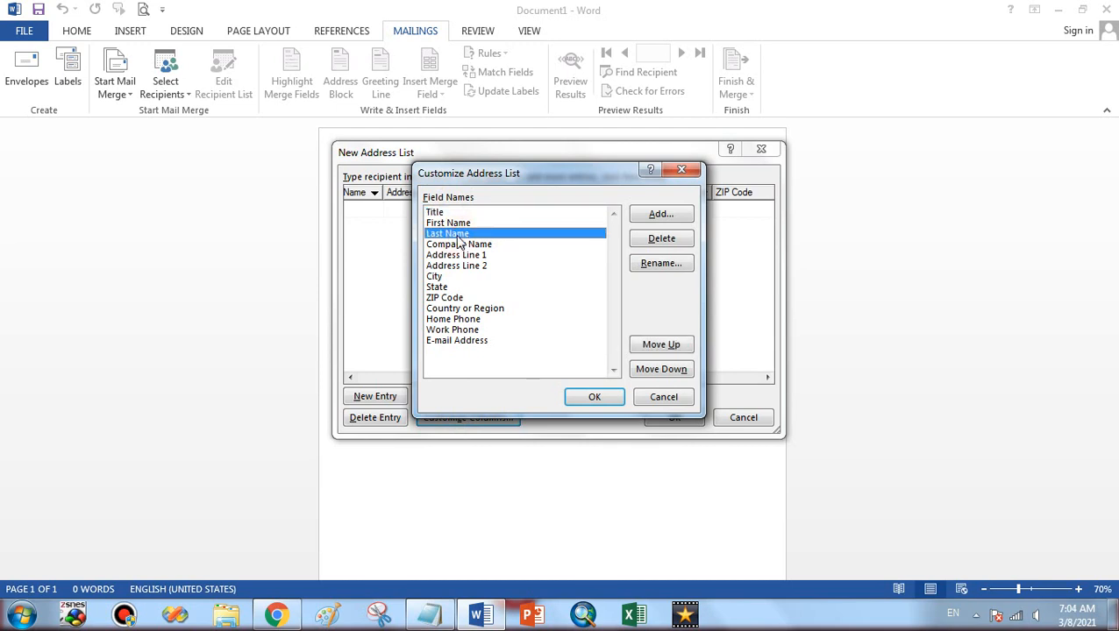
Delete the Last Name field and rename First Name to Full Name
{"action": "left_click", "coordinate": [647, 245]}
{"action": "left_click", "coordinate": [528, 351]}
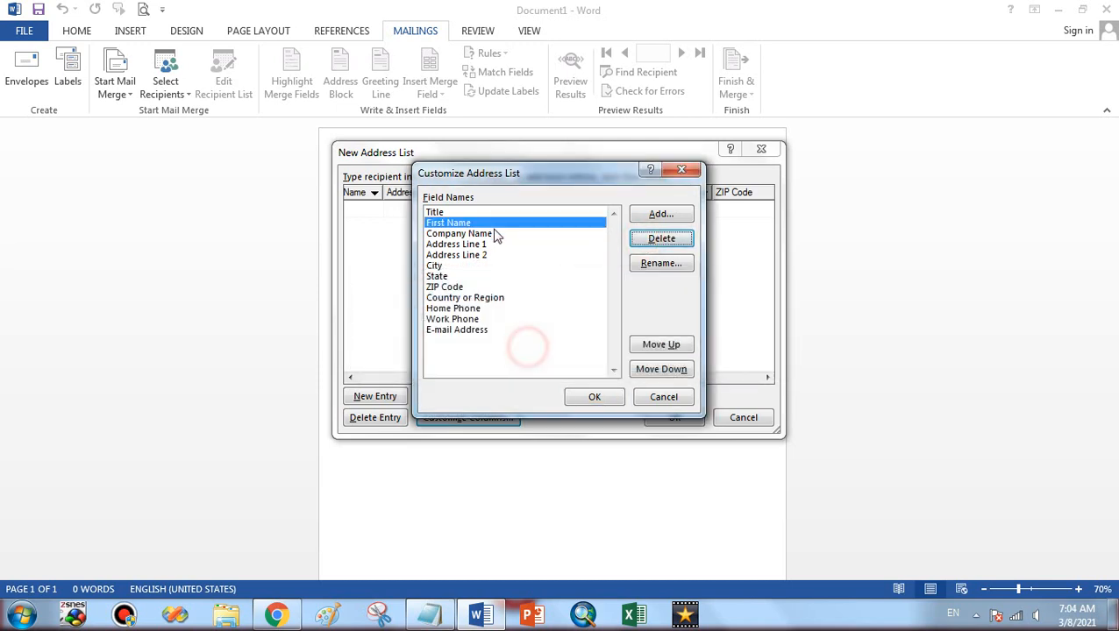
{"action": "left_click", "coordinate": [637, 262]}
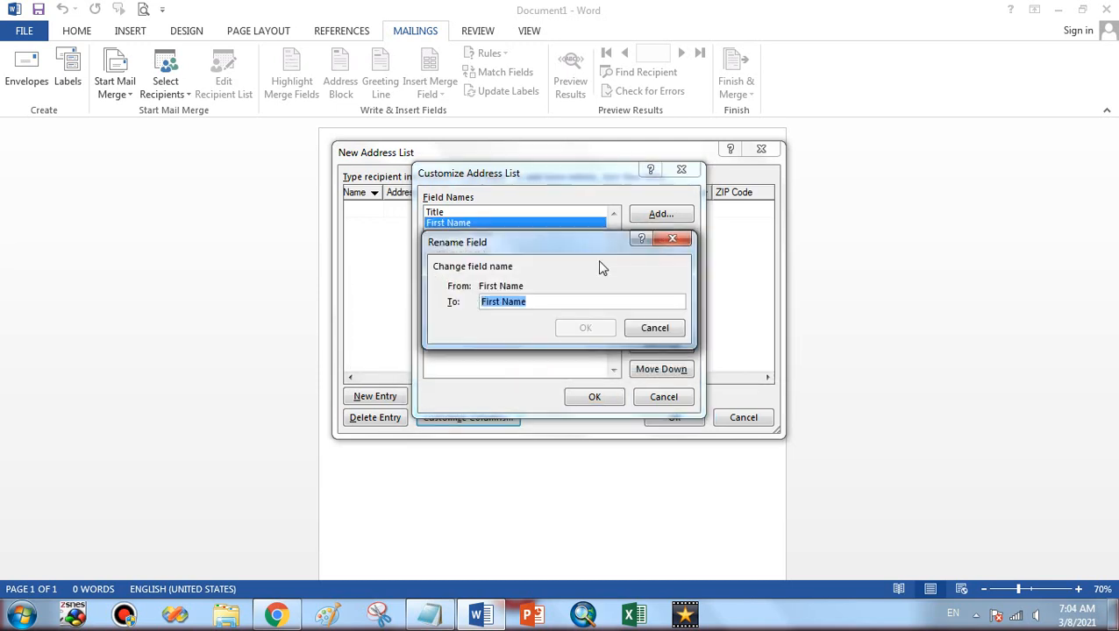
{"action": "key", "text": "Home"}
{"action": "key", "text": "Delete"}
{"action": "key", "text": "Delete"}
{"action": "key", "text": "Delete"}
{"action": "key", "text": "Delete"}
{"action": "key", "text": "Delete"}
{"action": "key", "text": "Delete"}
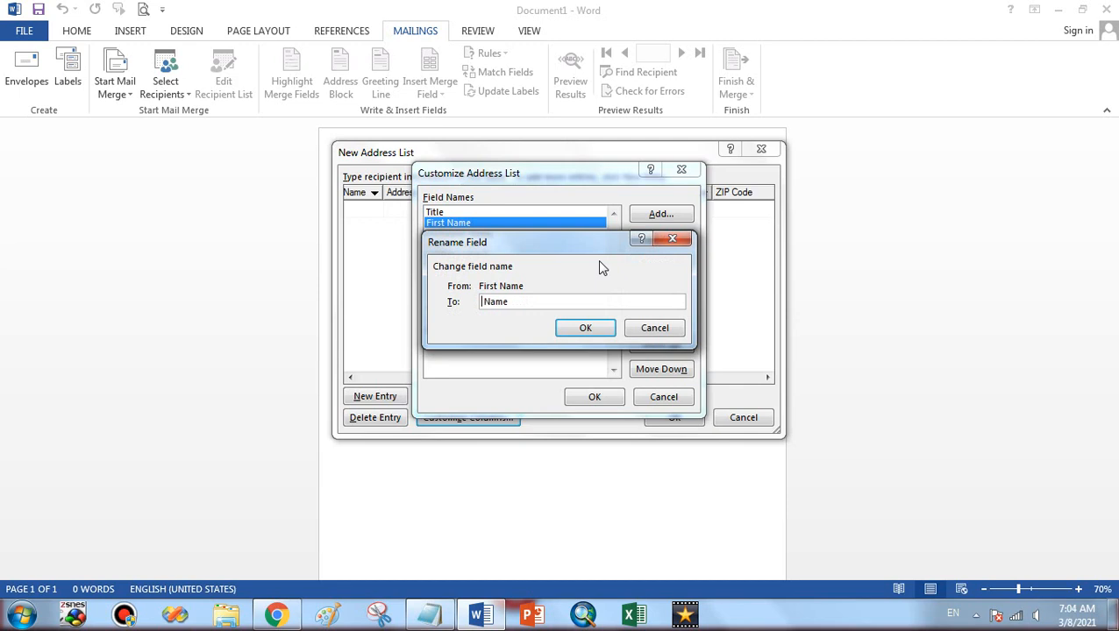
{"action": "type", "text": "Full"}
{"action": "left_click", "coordinate": [585, 327]}
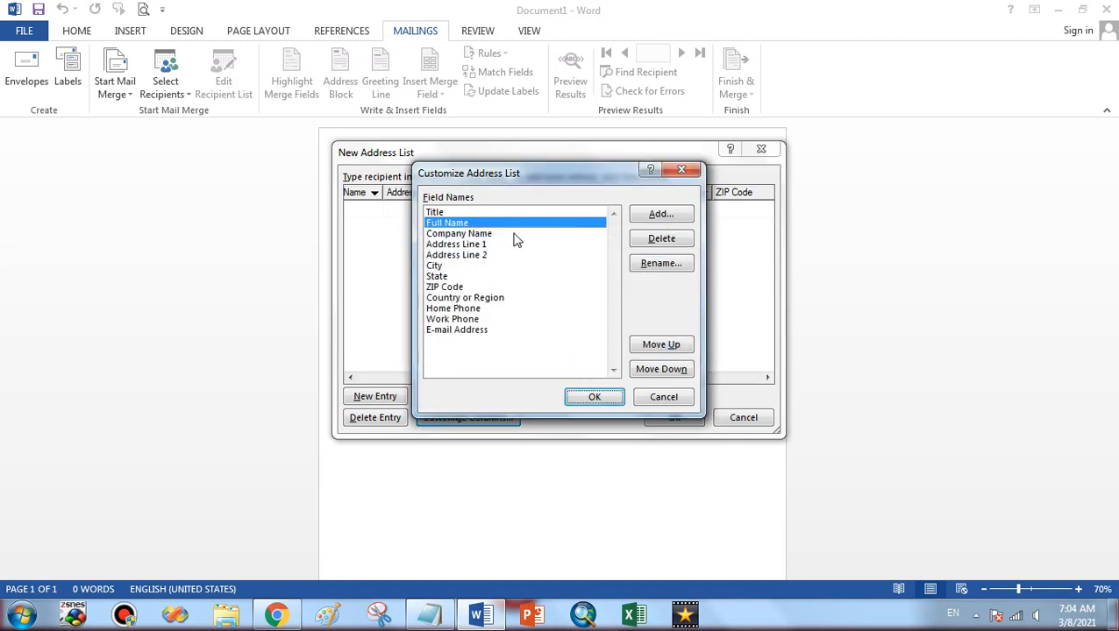
Delete the Title, Company Name and Address Line 2 fields
{"action": "left_click", "coordinate": [503, 213]}
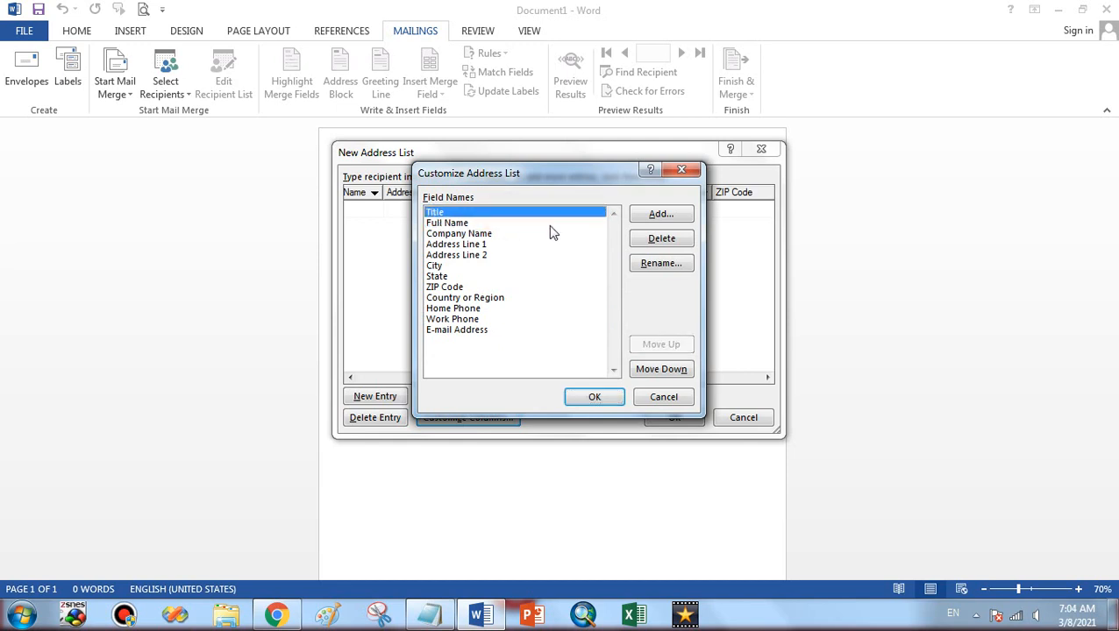
{"action": "left_click", "coordinate": [662, 241]}
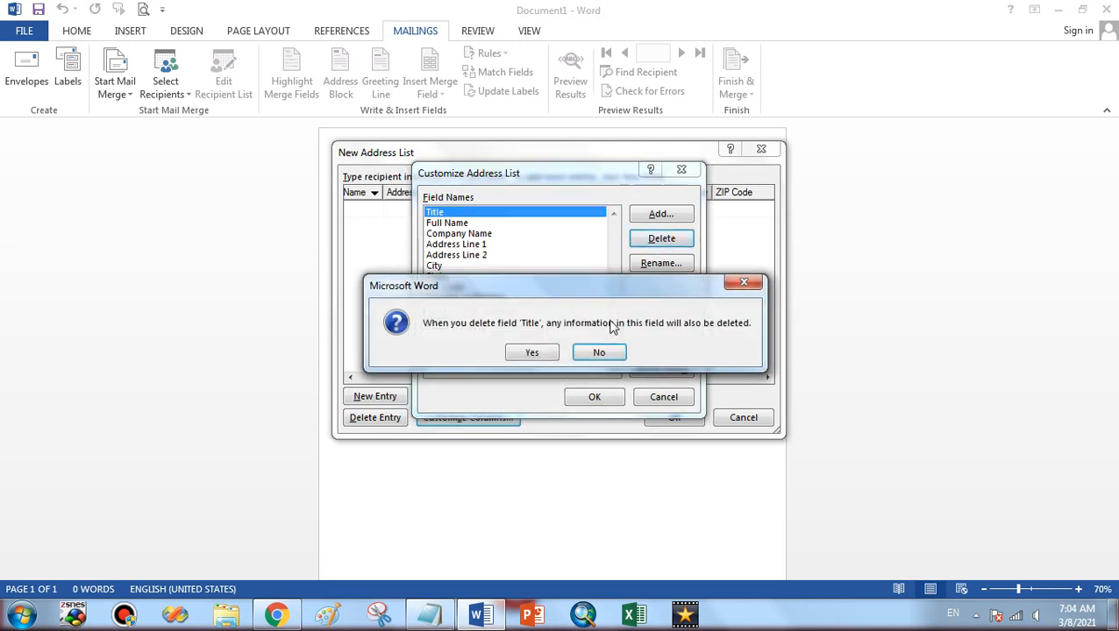
{"action": "left_click", "coordinate": [544, 354]}
{"action": "left_click", "coordinate": [491, 223]}
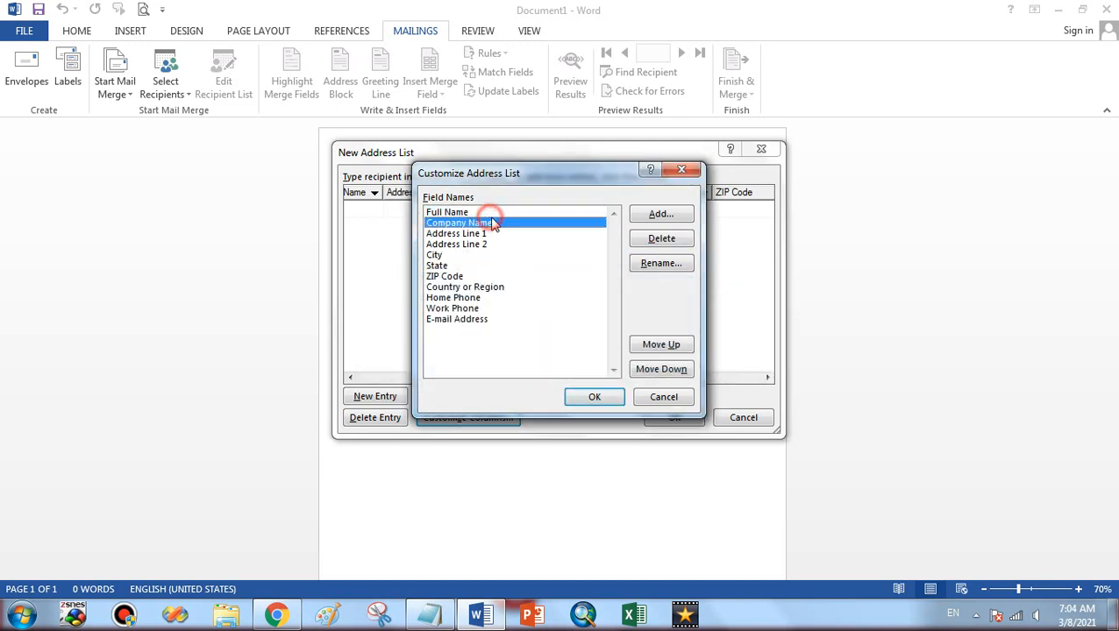
{"action": "left_click", "coordinate": [656, 240]}
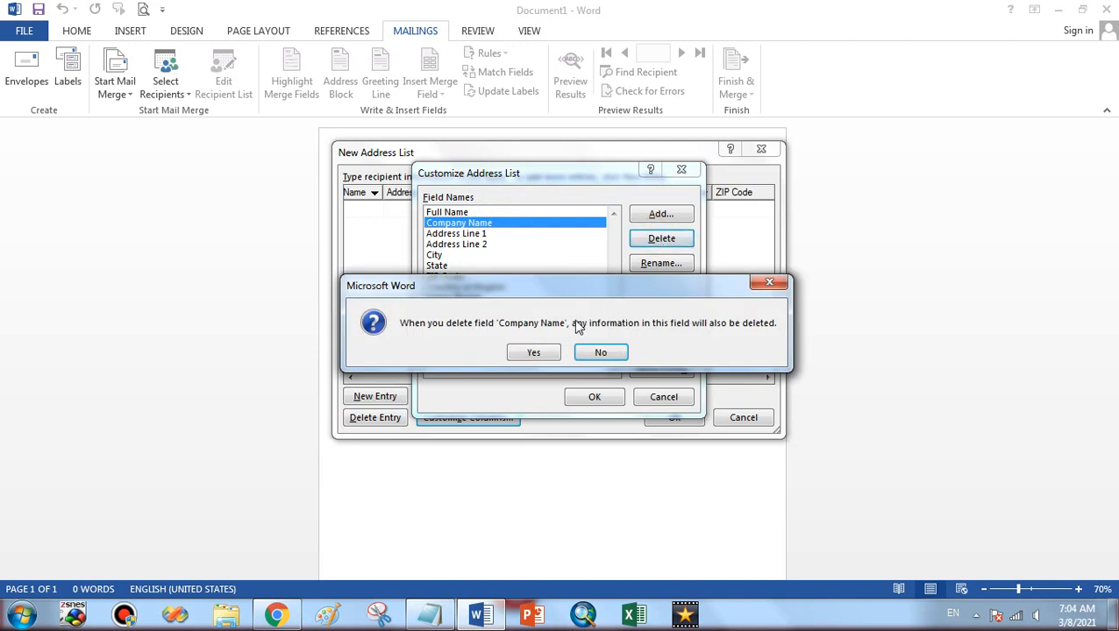
{"action": "left_click", "coordinate": [534, 353]}
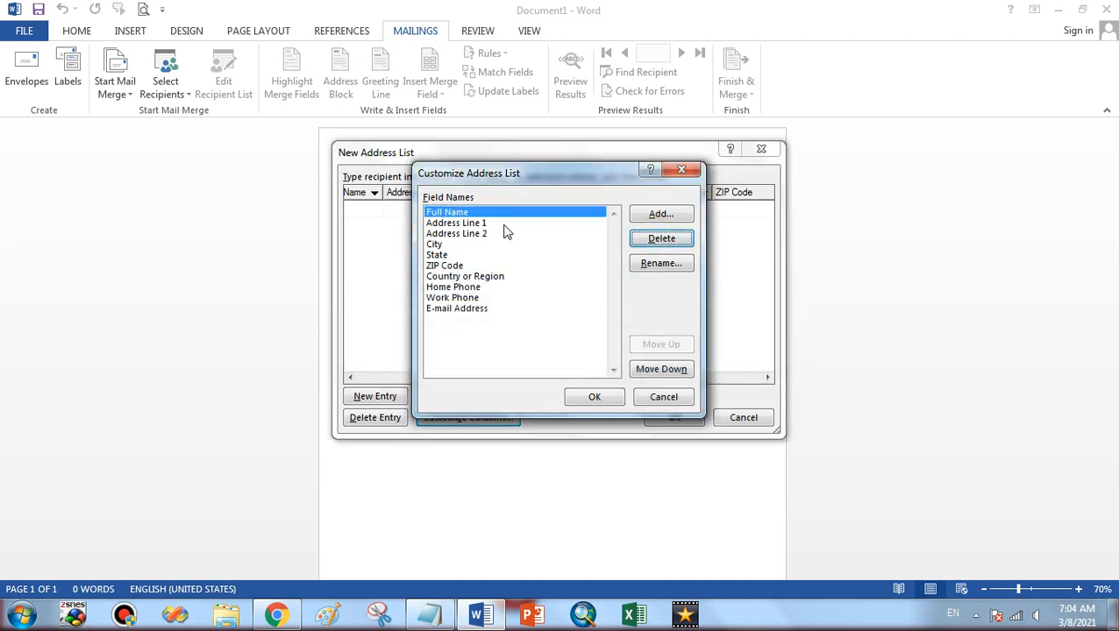
{"action": "left_click", "coordinate": [502, 233]}
{"action": "left_click", "coordinate": [664, 249]}
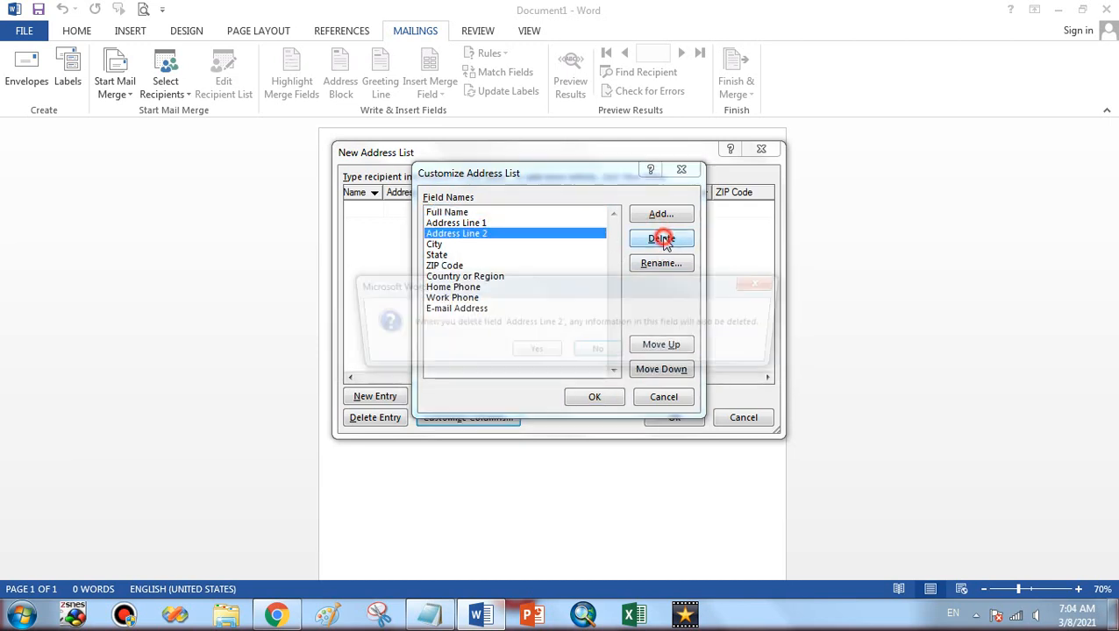
{"action": "left_click", "coordinate": [534, 353]}
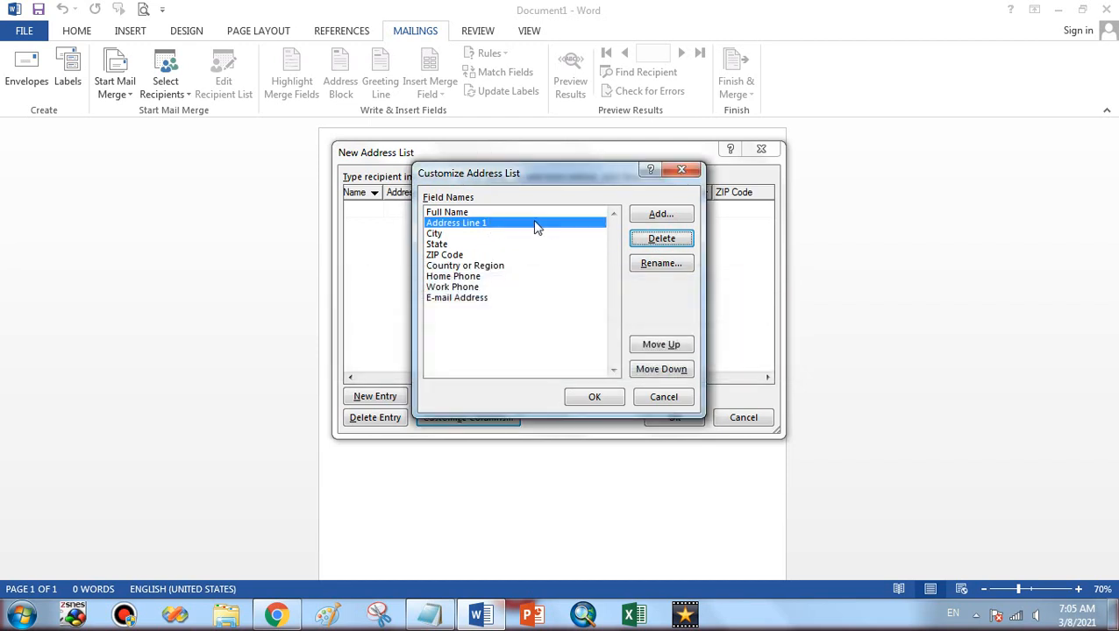
Rename Address Line 1 to Address and ZIP Code to Pin Code
{"action": "left_click", "coordinate": [660, 264]}
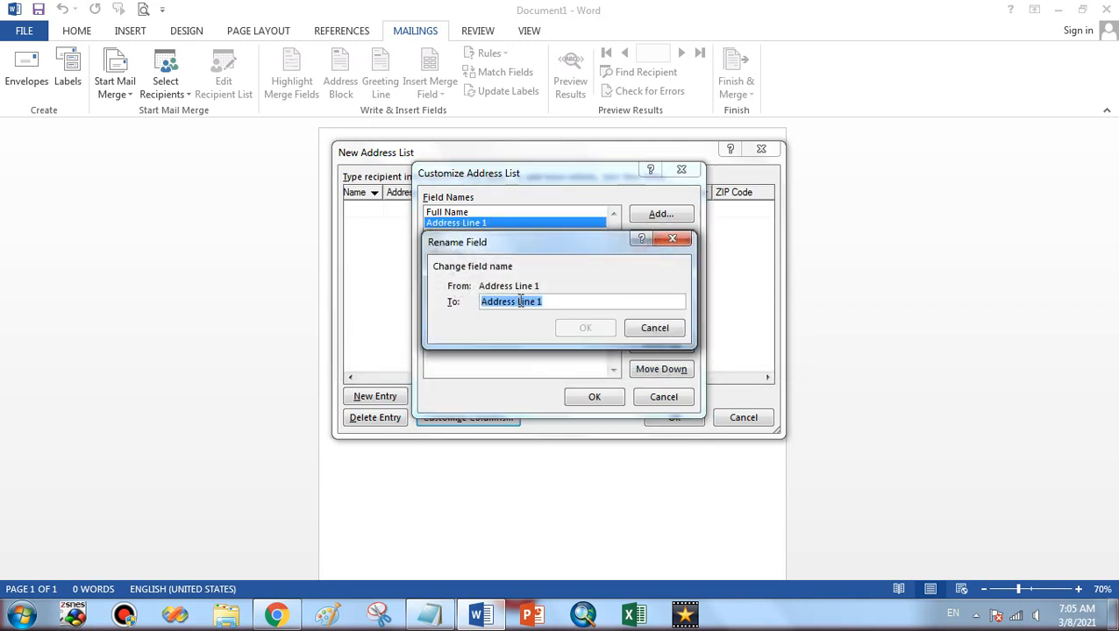
{"action": "left_click_drag", "start_coordinate": [518, 302], "coordinate": [594, 301]}
{"action": "key", "text": "BackSpace"}
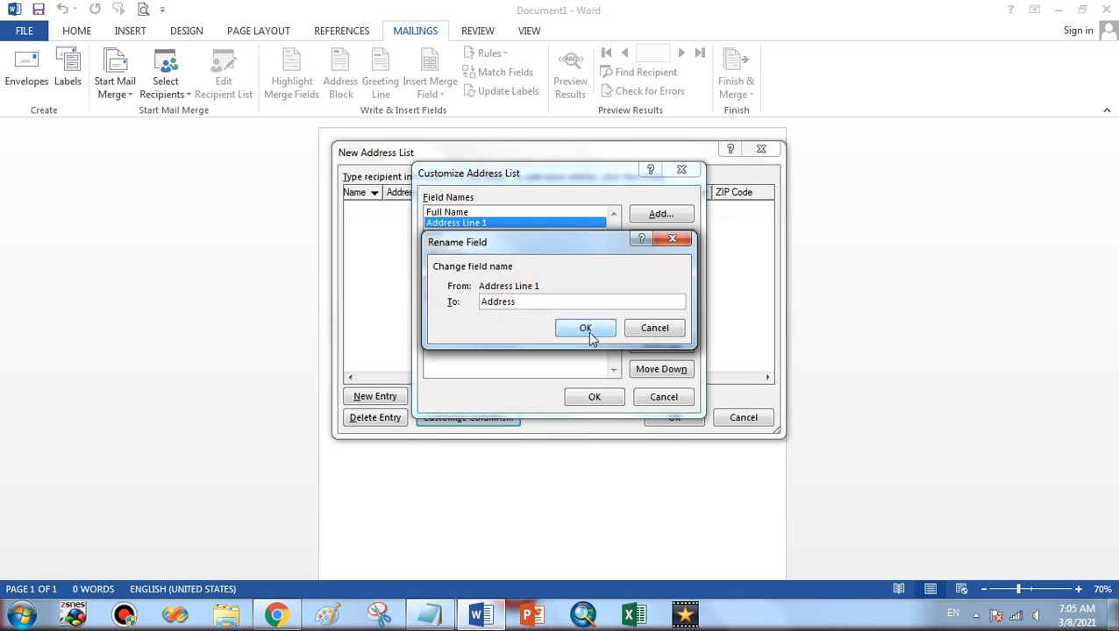
{"action": "left_click", "coordinate": [586, 328]}
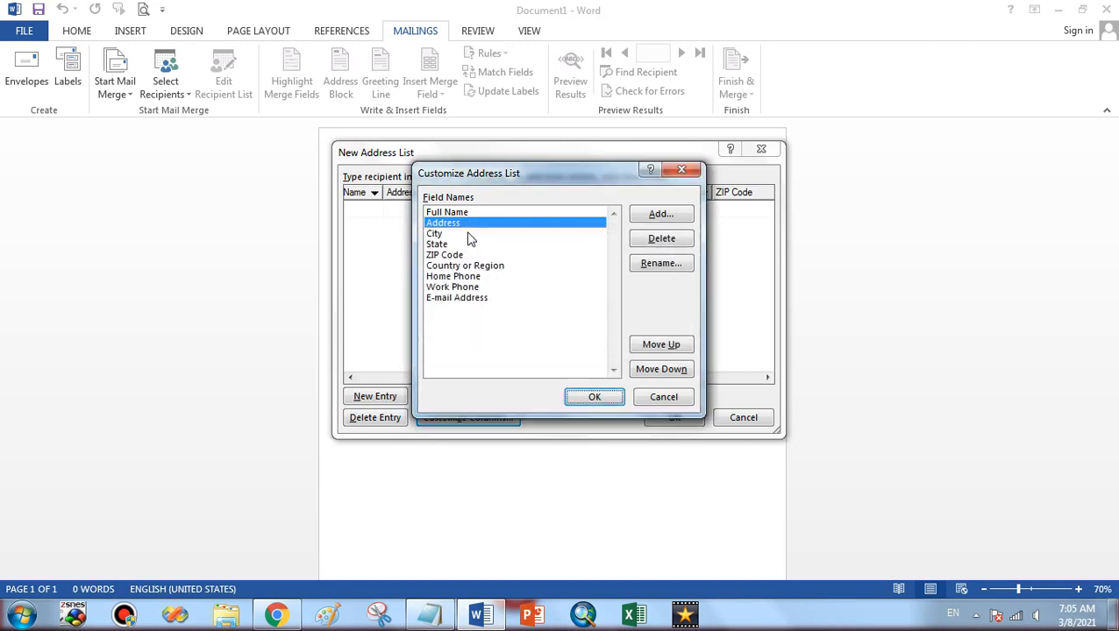
{"action": "left_click", "coordinate": [465, 245]}
{"action": "left_click", "coordinate": [456, 254]}
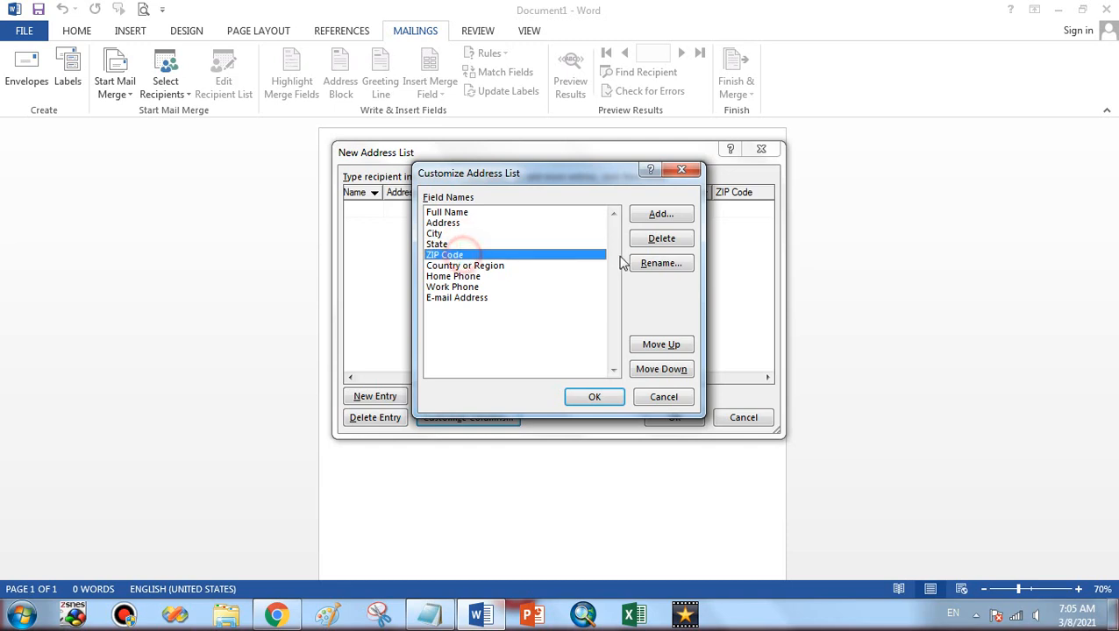
{"action": "left_click", "coordinate": [661, 263]}
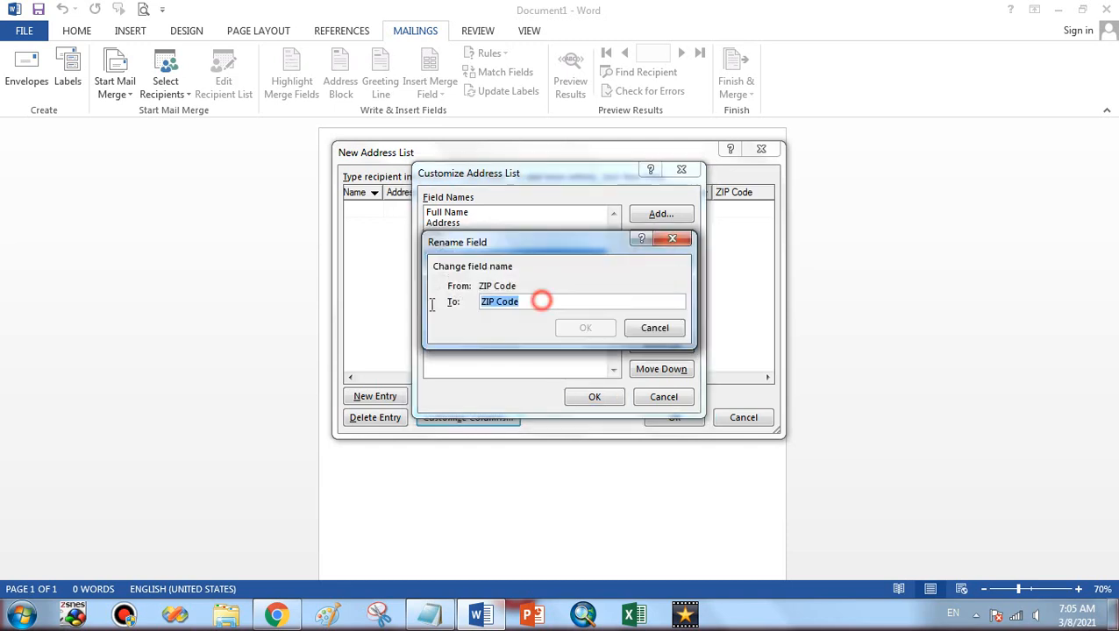
{"action": "type", "text": "Pin"}
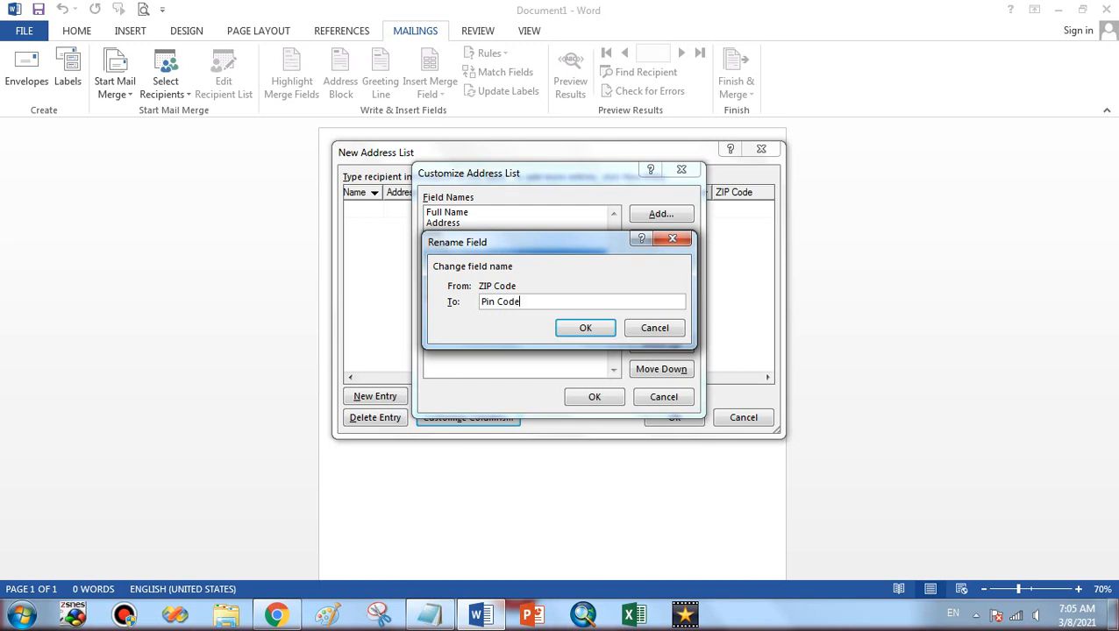
{"action": "left_click", "coordinate": [566, 328]}
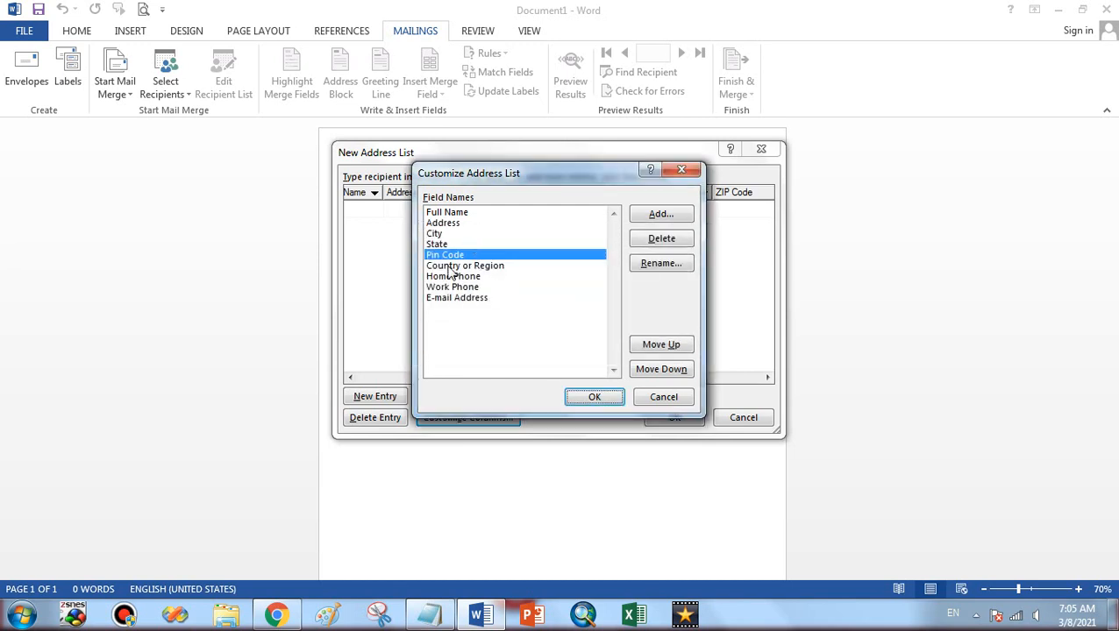
Remove Country or Region and Home Phone, rename Work Phone to Mobile, and apply the columns
{"action": "left_click", "coordinate": [449, 266]}
{"action": "left_click", "coordinate": [676, 240]}
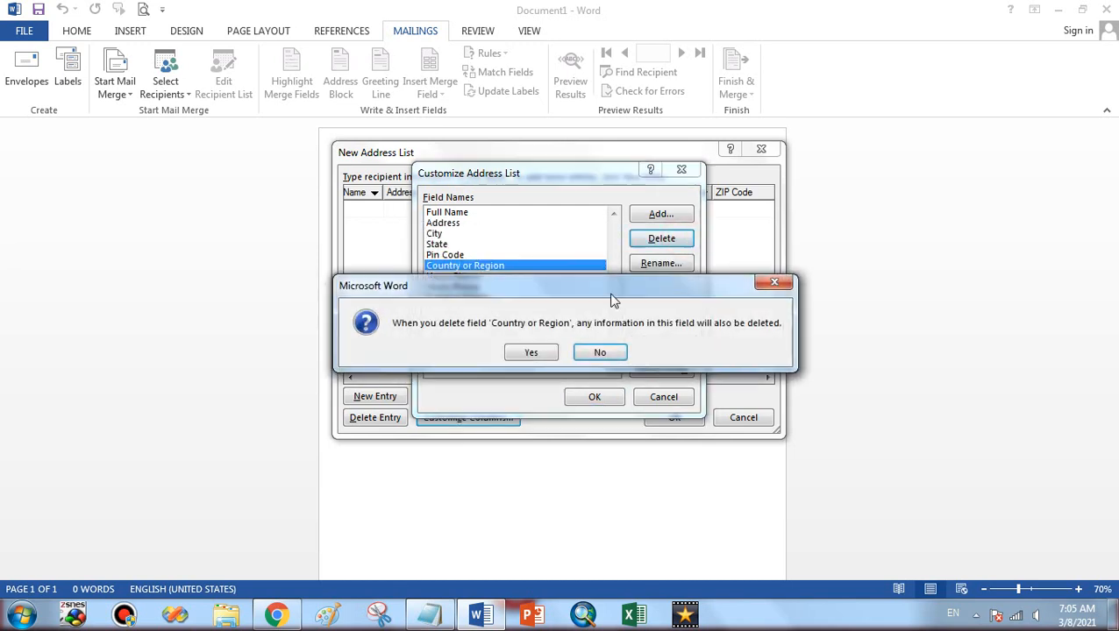
{"action": "left_click", "coordinate": [530, 353]}
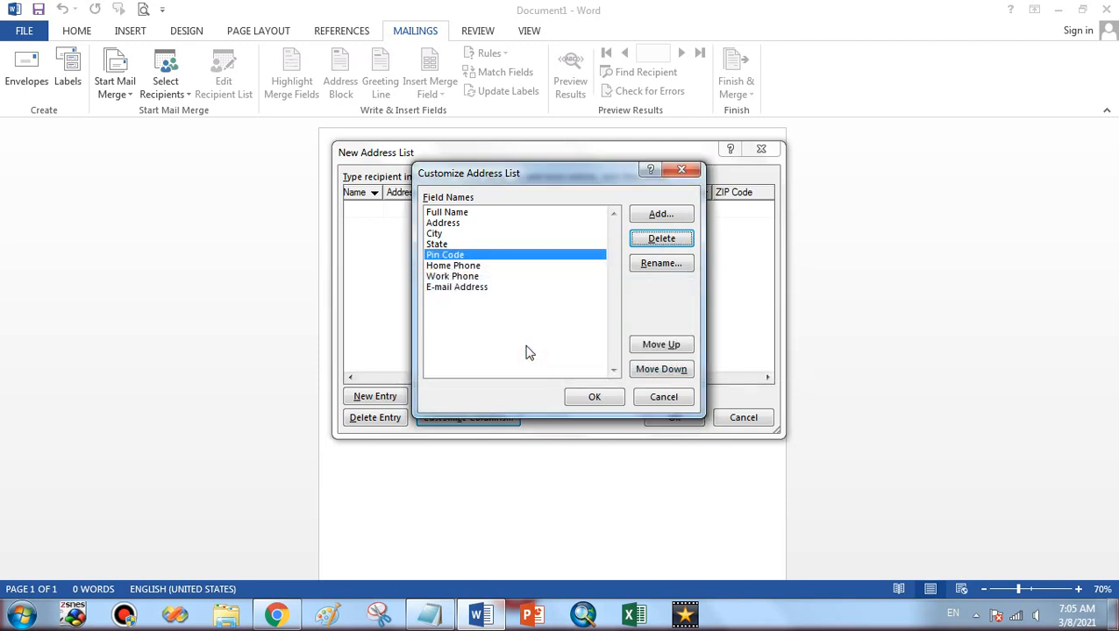
{"action": "left_click", "coordinate": [509, 266]}
{"action": "left_click", "coordinate": [662, 240]}
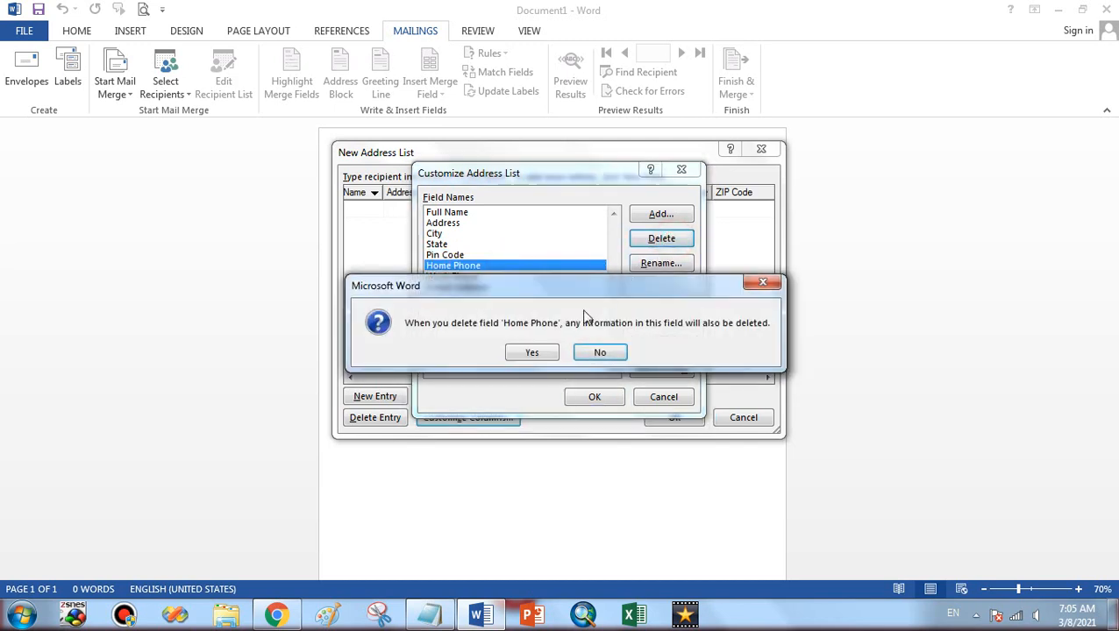
{"action": "left_click", "coordinate": [532, 353]}
{"action": "left_click", "coordinate": [489, 266]}
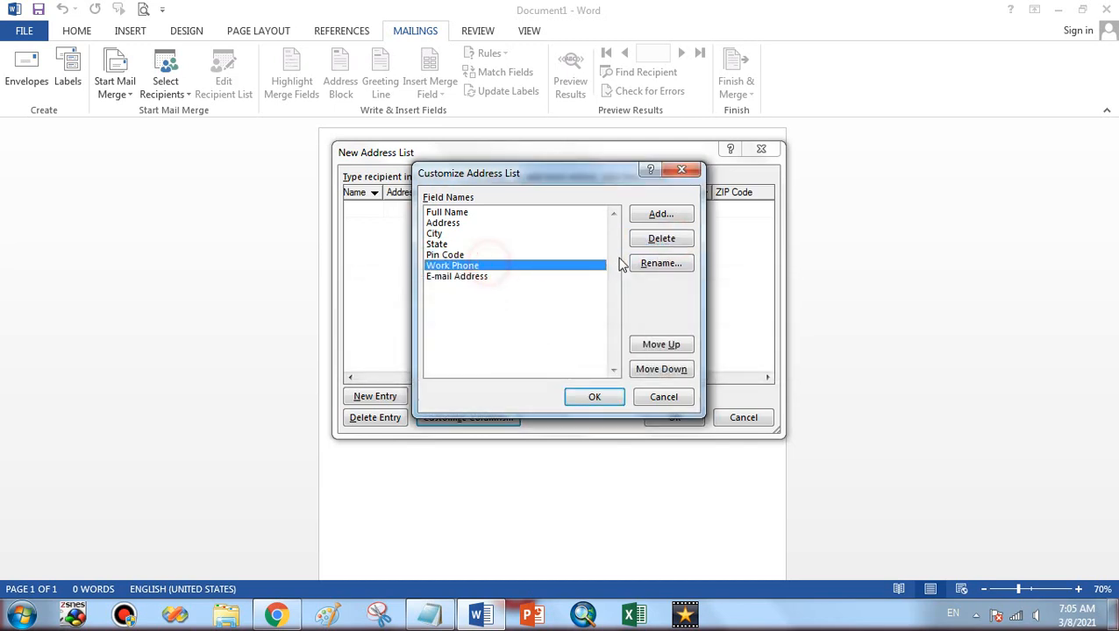
{"action": "left_click", "coordinate": [656, 263]}
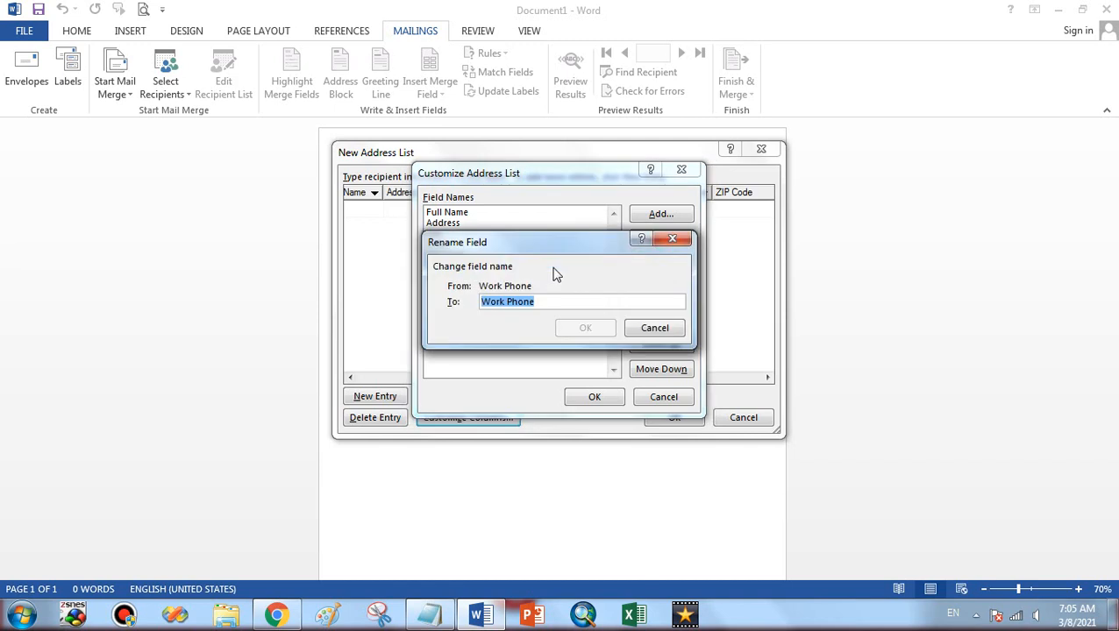
{"action": "type", "text": "Mobile"}
{"action": "left_click", "coordinate": [585, 327]}
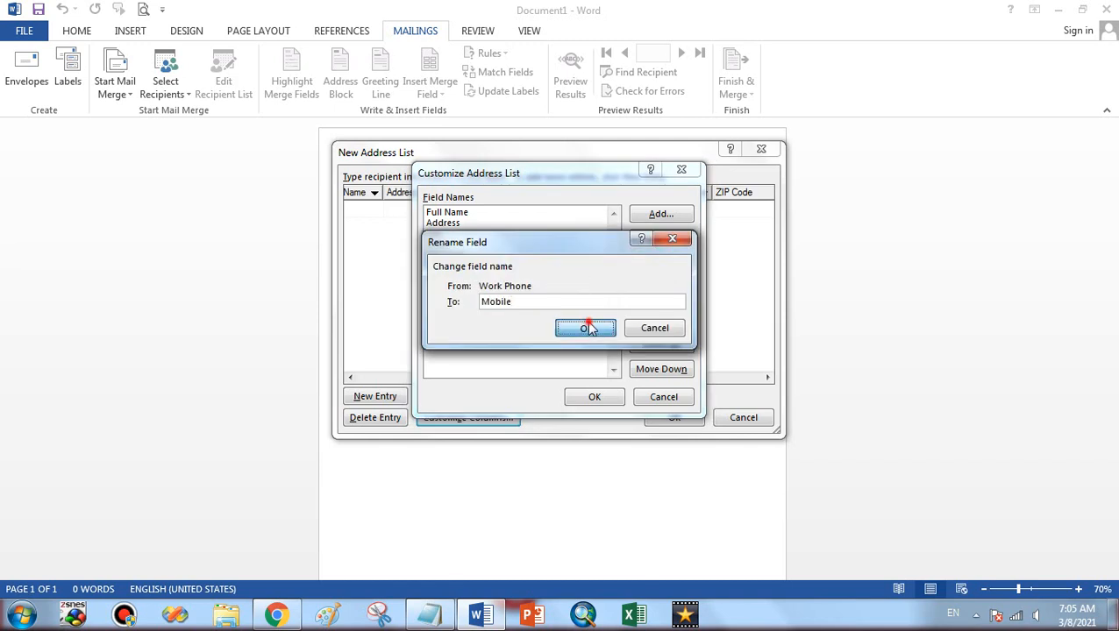
{"action": "left_click", "coordinate": [449, 277]}
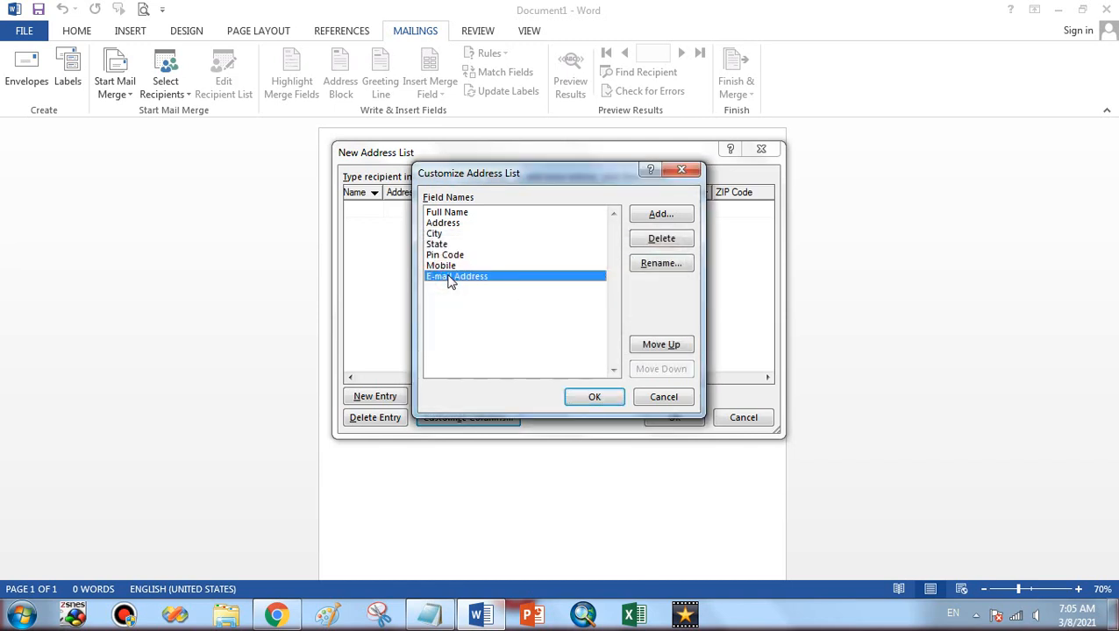
{"action": "left_click", "coordinate": [589, 394]}
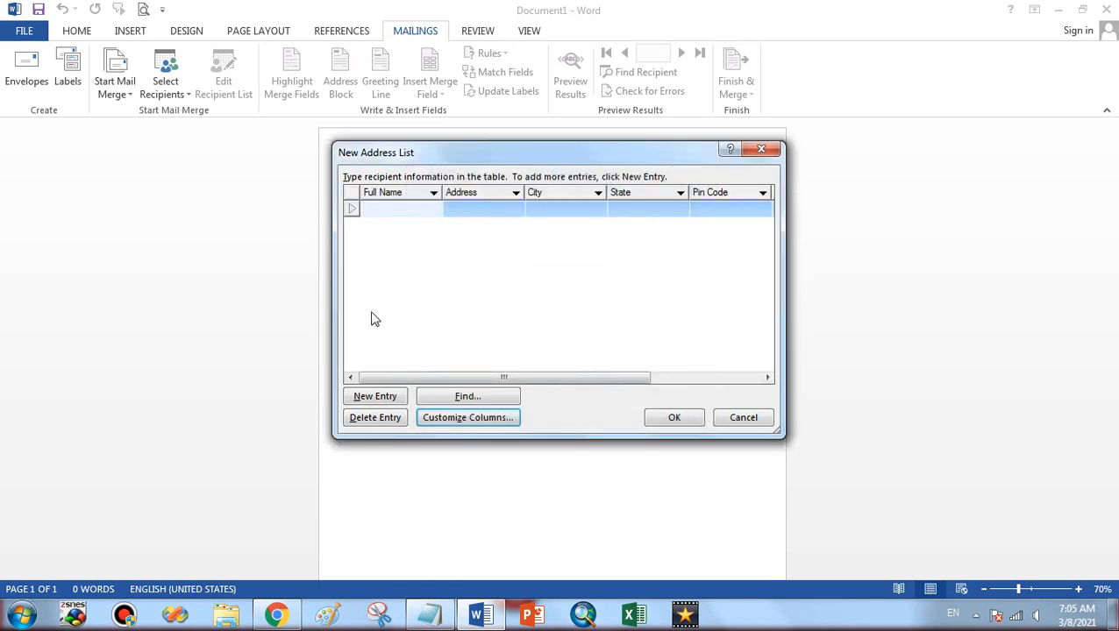
Save the Mumbai, Hyderabad and Raipur recipients to addressdemo.mdb and accept the recipient list
{"action": "left_click_drag", "start_coordinate": [400, 377], "coordinate": [412, 245]}
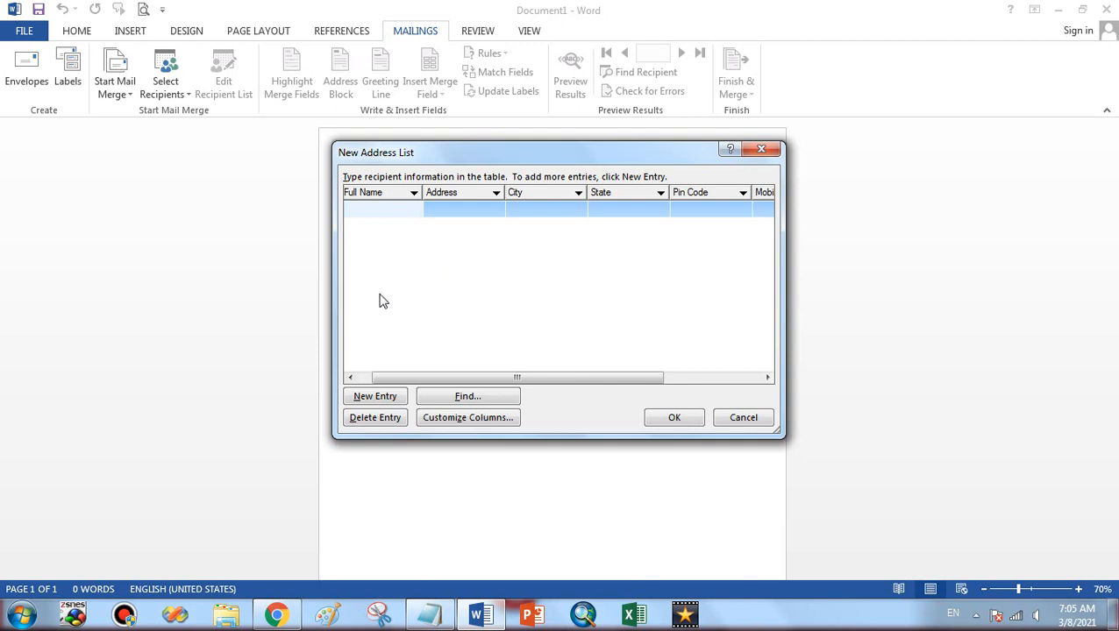
{"action": "left_click_drag", "start_coordinate": [404, 377], "coordinate": [391, 377]}
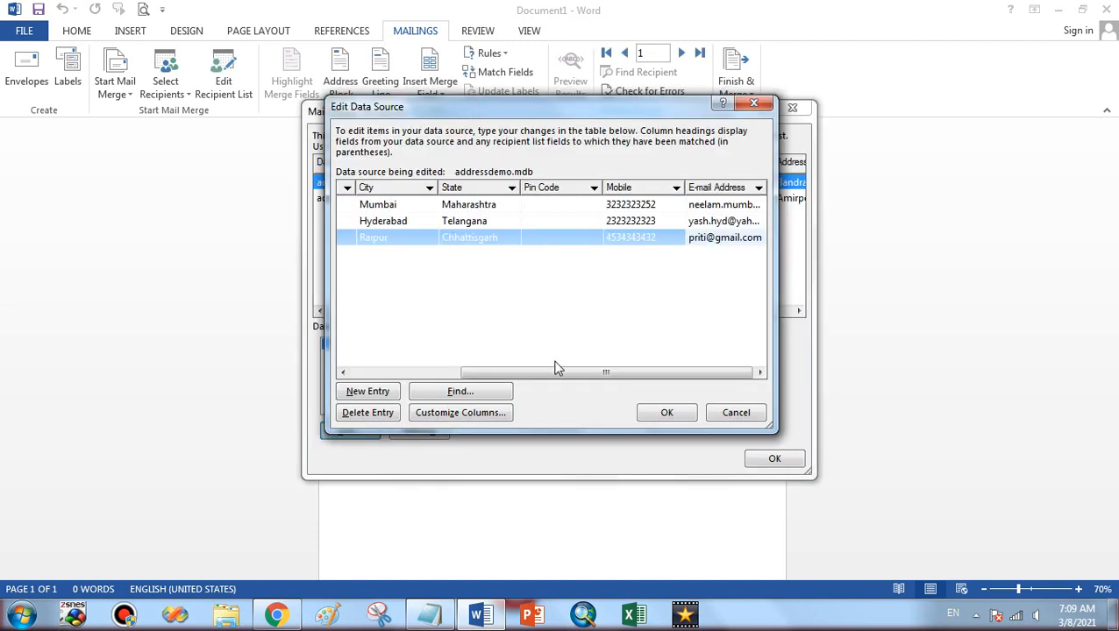
{"action": "left_click_drag", "start_coordinate": [556, 368], "coordinate": [448, 368]}
{"action": "left_click", "coordinate": [518, 292]}
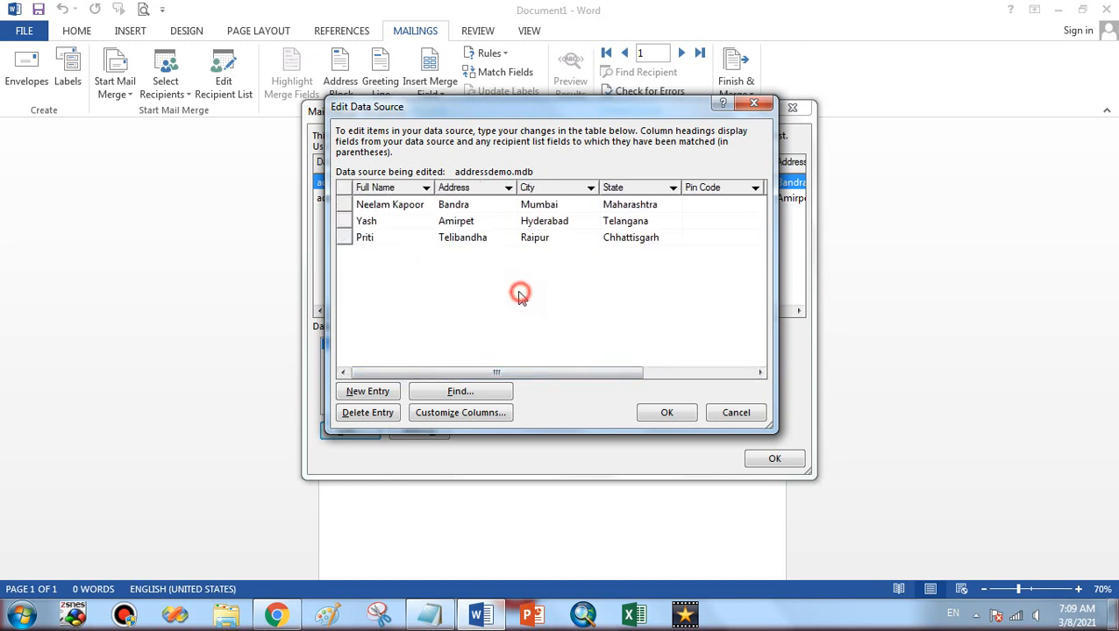
{"action": "left_click", "coordinate": [669, 412]}
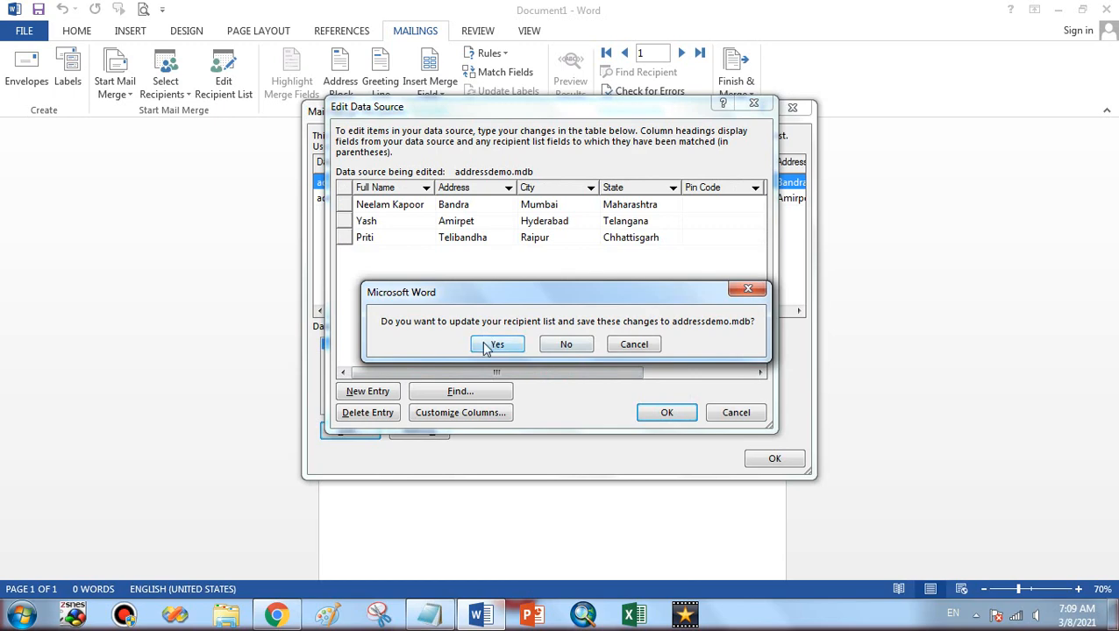
{"action": "left_click", "coordinate": [487, 345]}
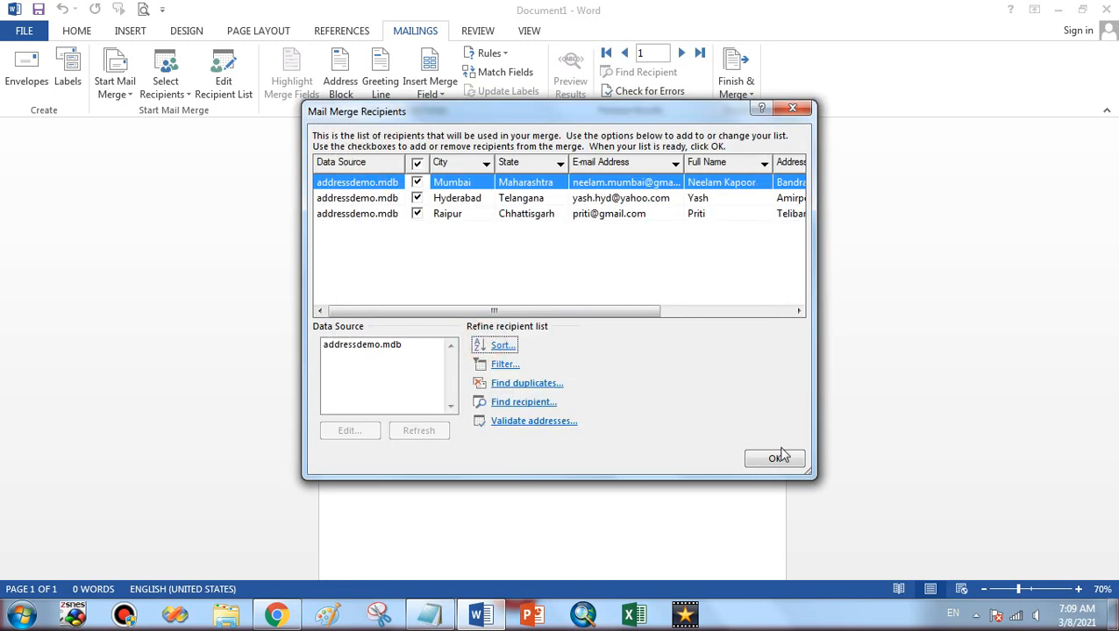
{"action": "left_click", "coordinate": [779, 455]}
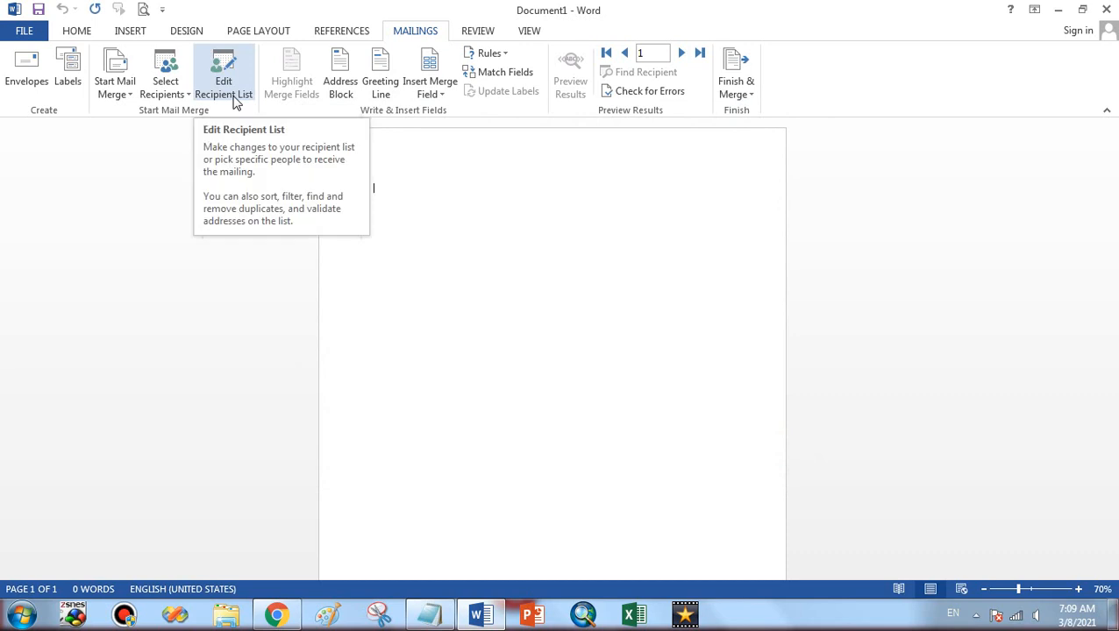
Attach addressdemo through Use an Existing List and reopen its recipient list for review
{"action": "left_click", "coordinate": [224, 87]}
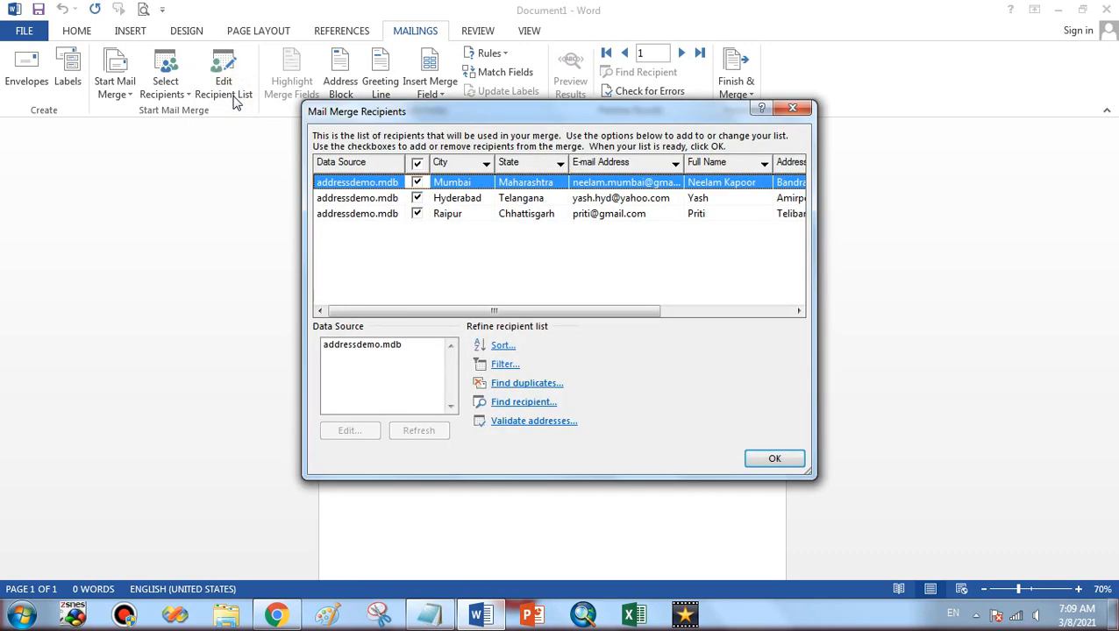
{"action": "left_click", "coordinate": [791, 108]}
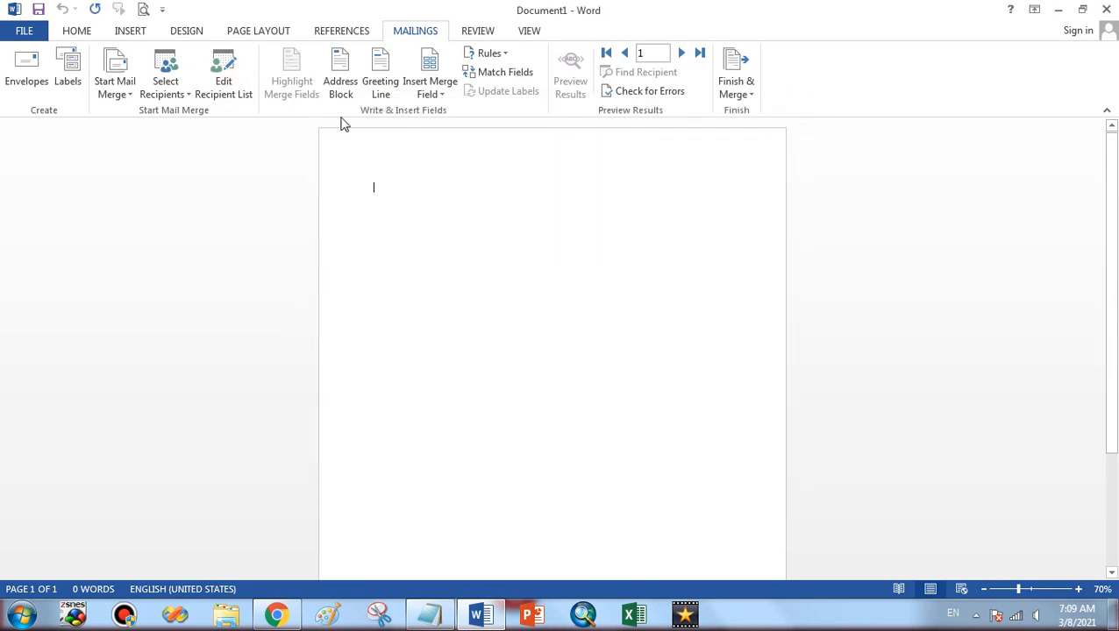
{"action": "left_click", "coordinate": [168, 90]}
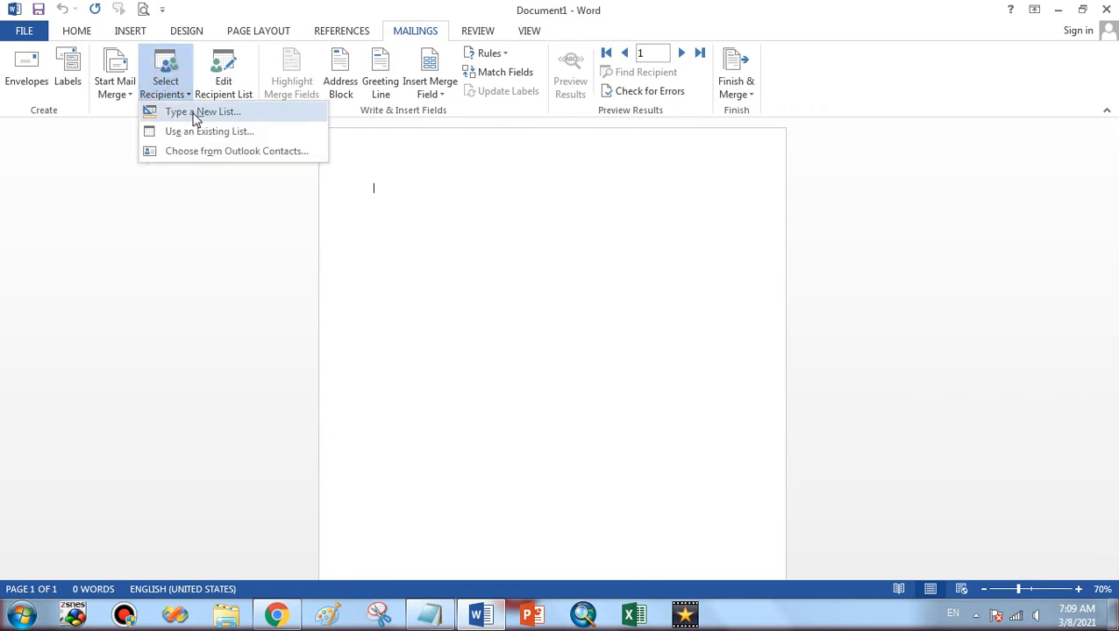
{"action": "left_click", "coordinate": [235, 133]}
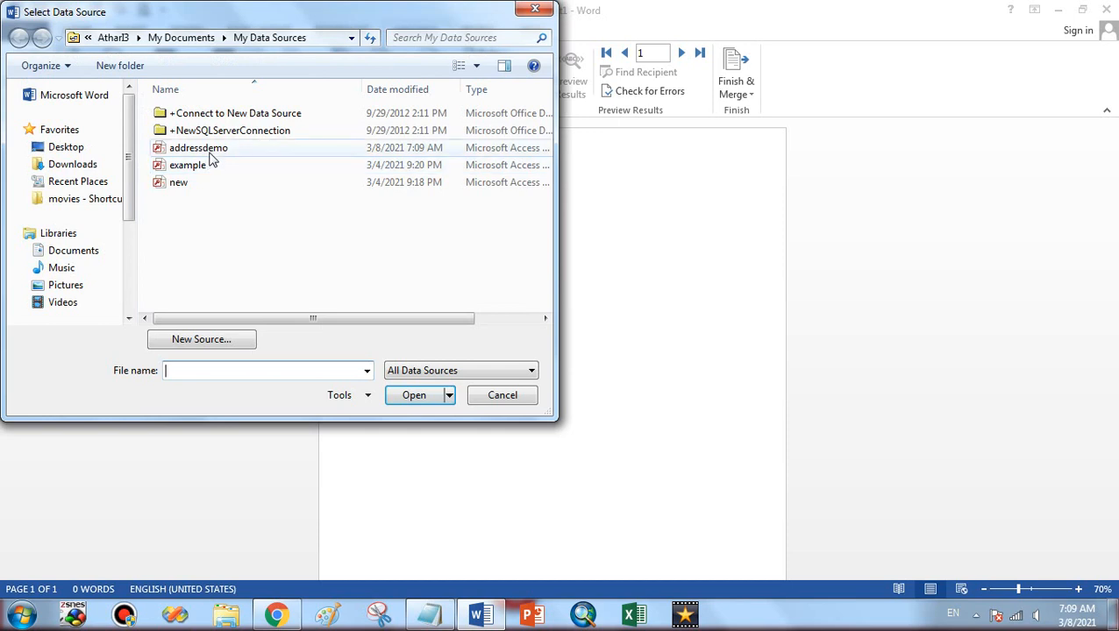
{"action": "left_click", "coordinate": [211, 155]}
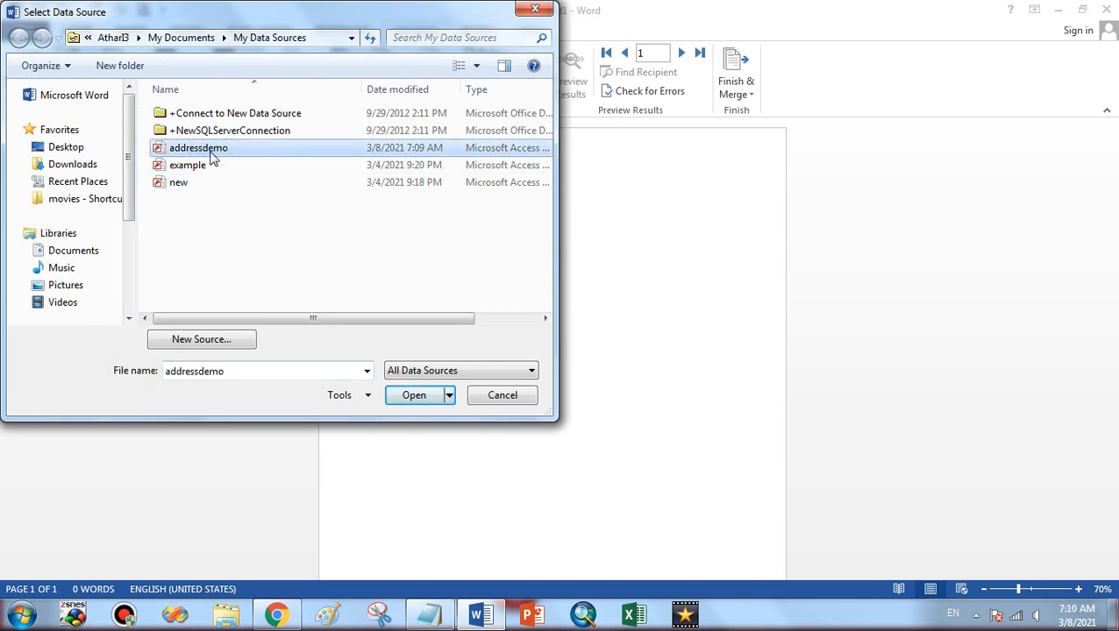
{"action": "left_click", "coordinate": [182, 231]}
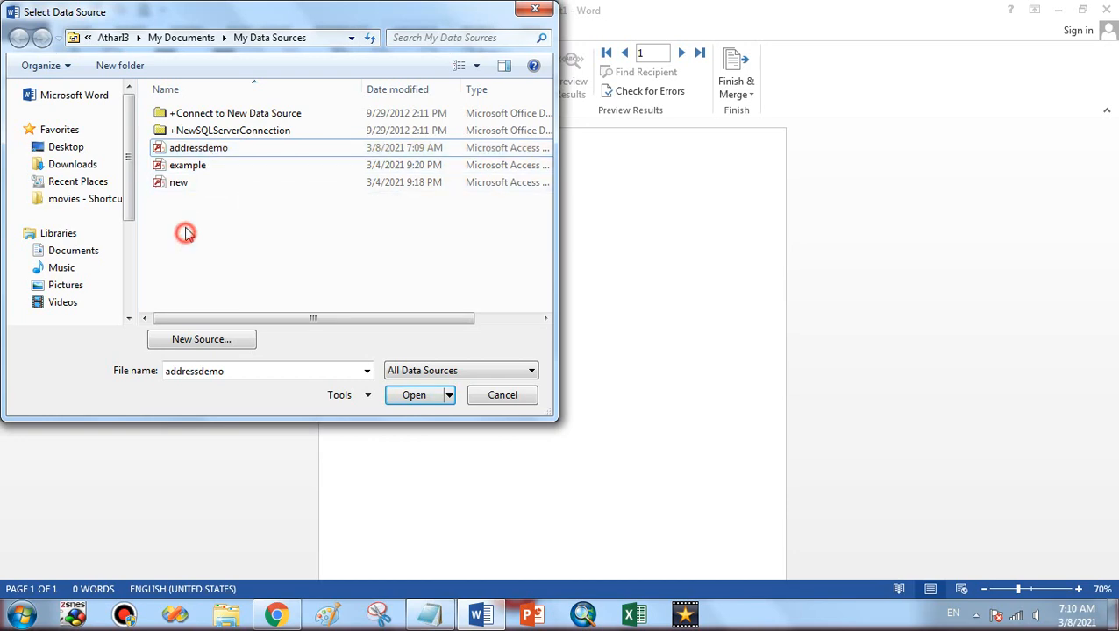
{"action": "left_click", "coordinate": [209, 153]}
{"action": "left_click", "coordinate": [421, 398]}
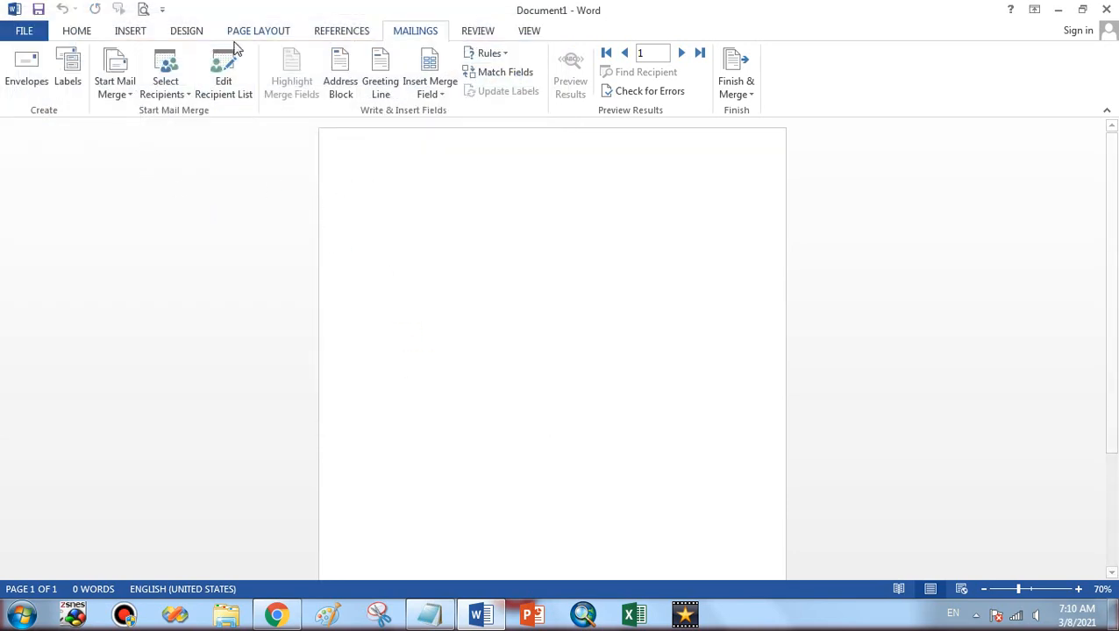
{"action": "left_click", "coordinate": [228, 86]}
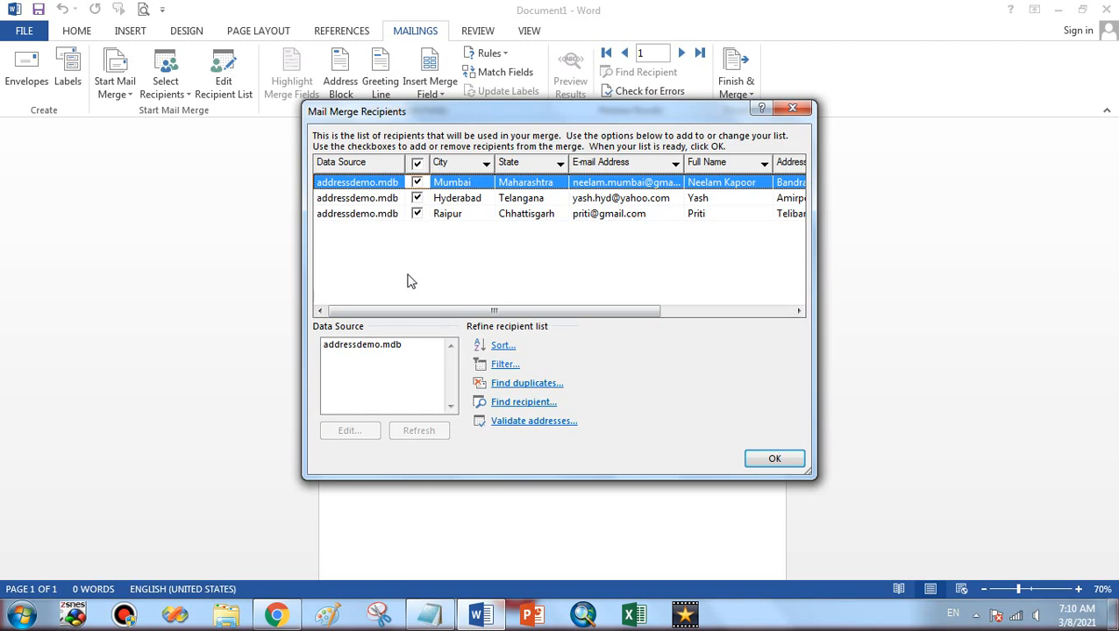
Open the addressdemo.mdb data source for editing and add a new recipient entry
{"action": "left_click", "coordinate": [377, 197]}
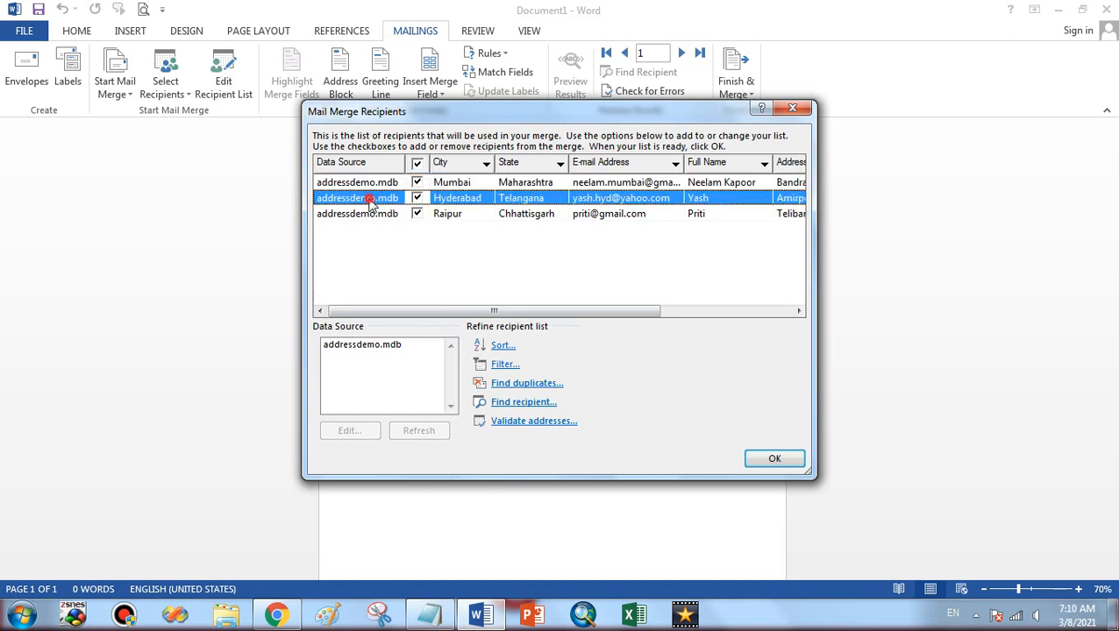
{"action": "left_click", "coordinate": [358, 182]}
{"action": "left_click", "coordinate": [359, 346]}
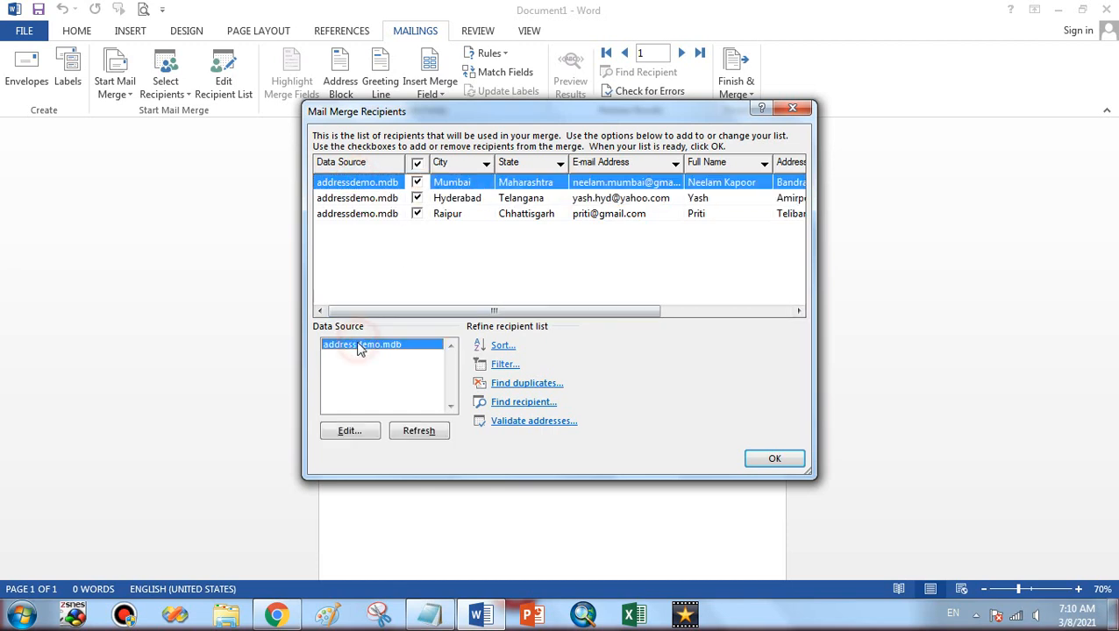
{"action": "left_click", "coordinate": [349, 431]}
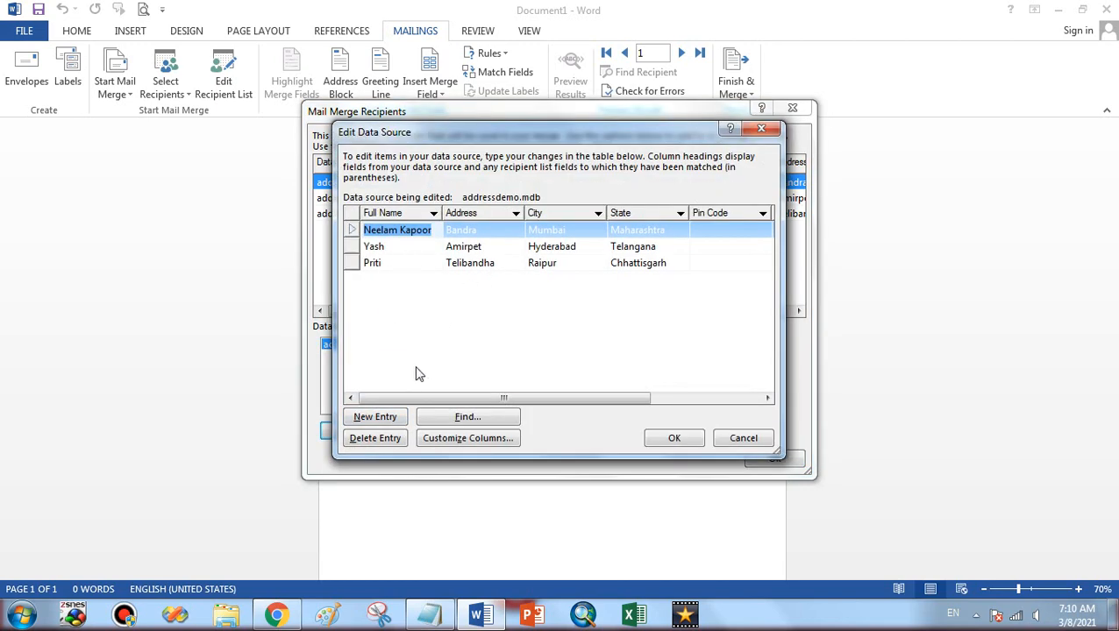
{"action": "left_click", "coordinate": [374, 416]}
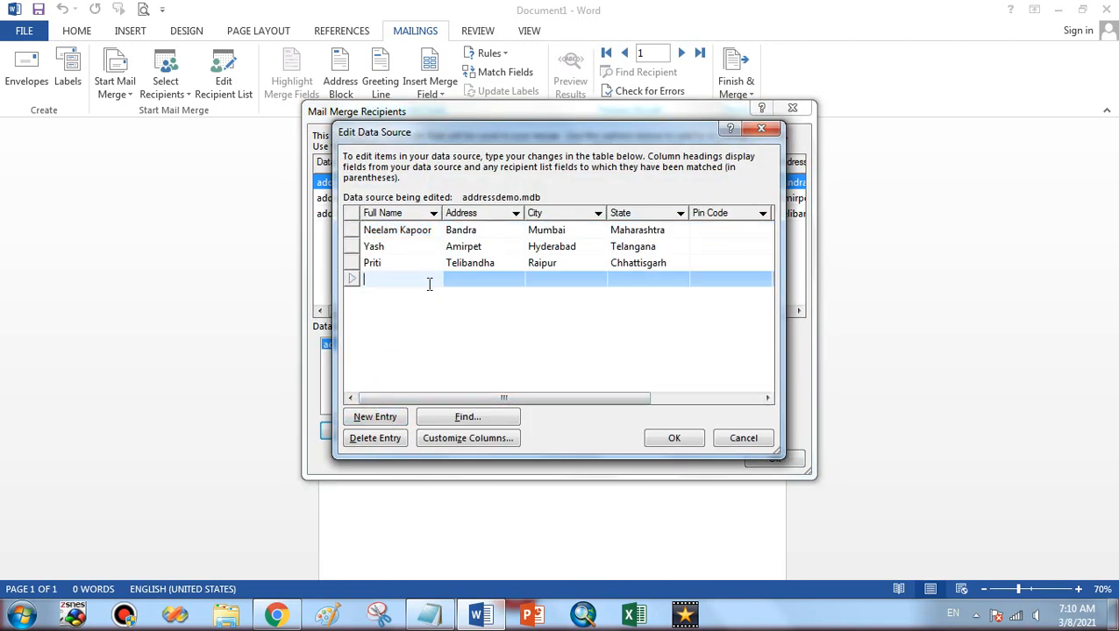
Fill in the recipient's name, address, Dhamtari, Chhattisgarh, mobile number and e-mail address
{"action": "type", "text": "Ketan"}
{"action": "key", "text": "Tab"}
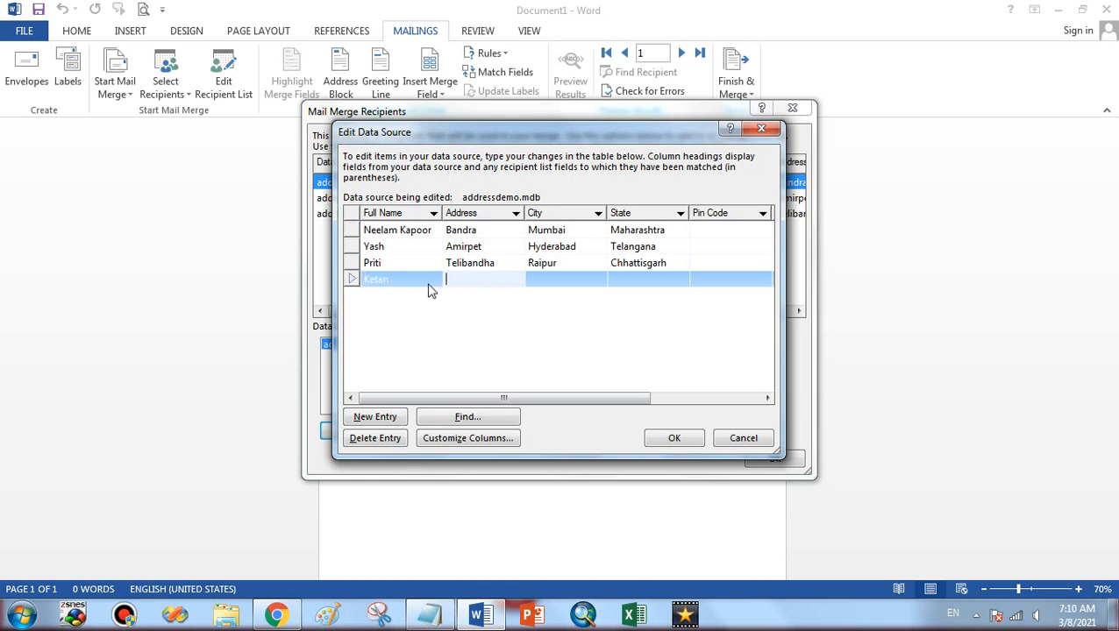
{"action": "type", "text": "Amapara"}
{"action": "key", "text": "Tab"}
{"action": "type", "text": "C"}
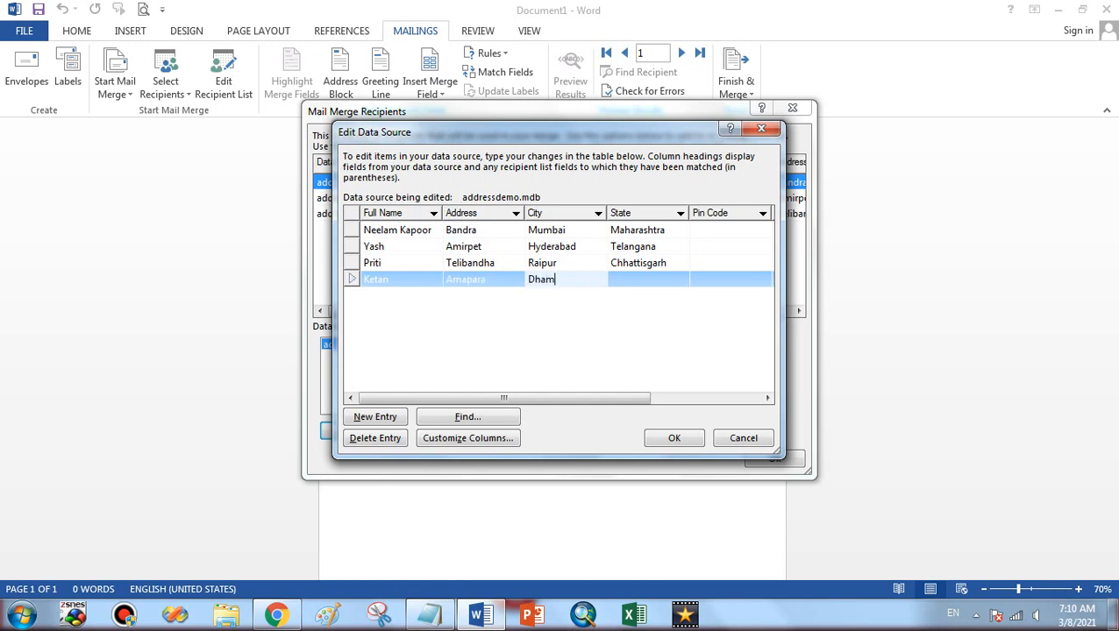
{"action": "type", "text": "hamtari"}
{"action": "key", "text": "Tab"}
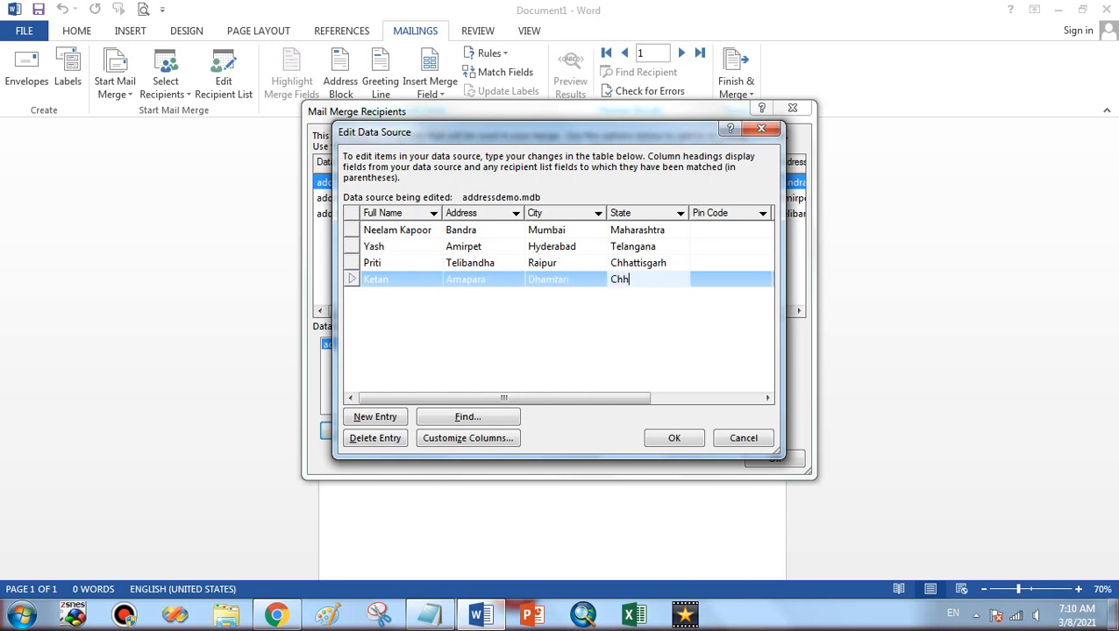
{"action": "type", "text": "Chhattisgarh"}
{"action": "key", "text": "Tab"}
{"action": "key", "text": "Tab"}
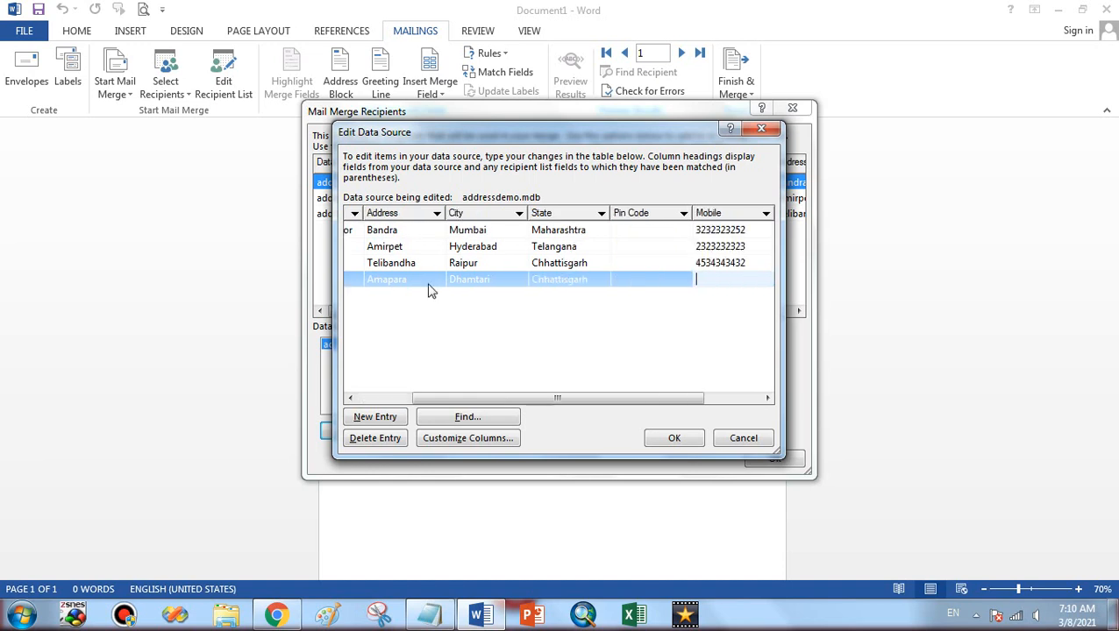
{"action": "key", "text": "Tab"}
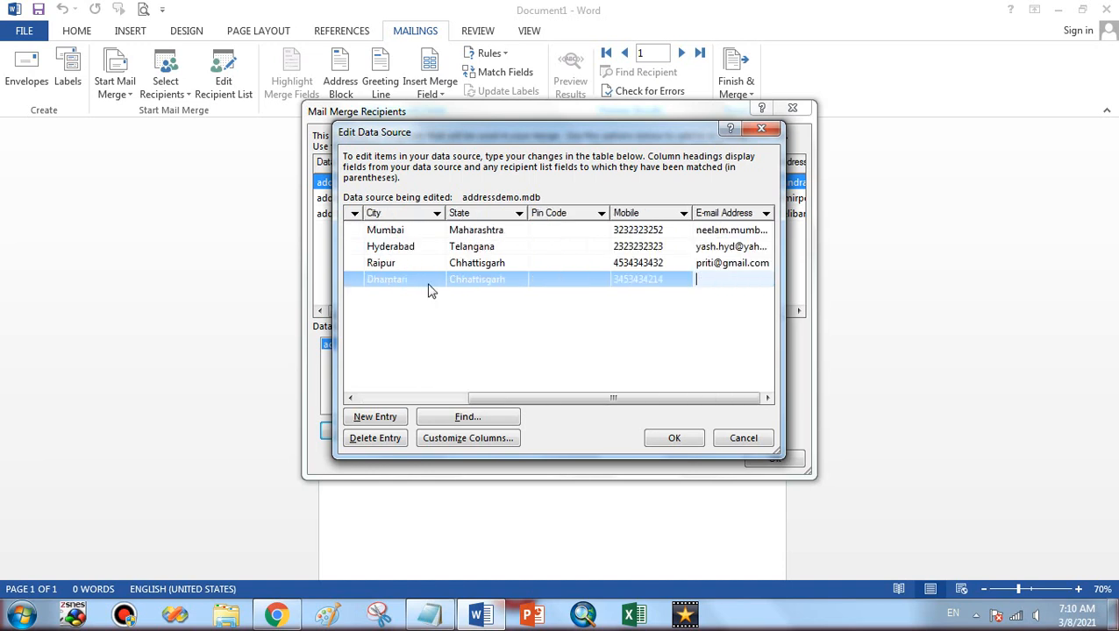
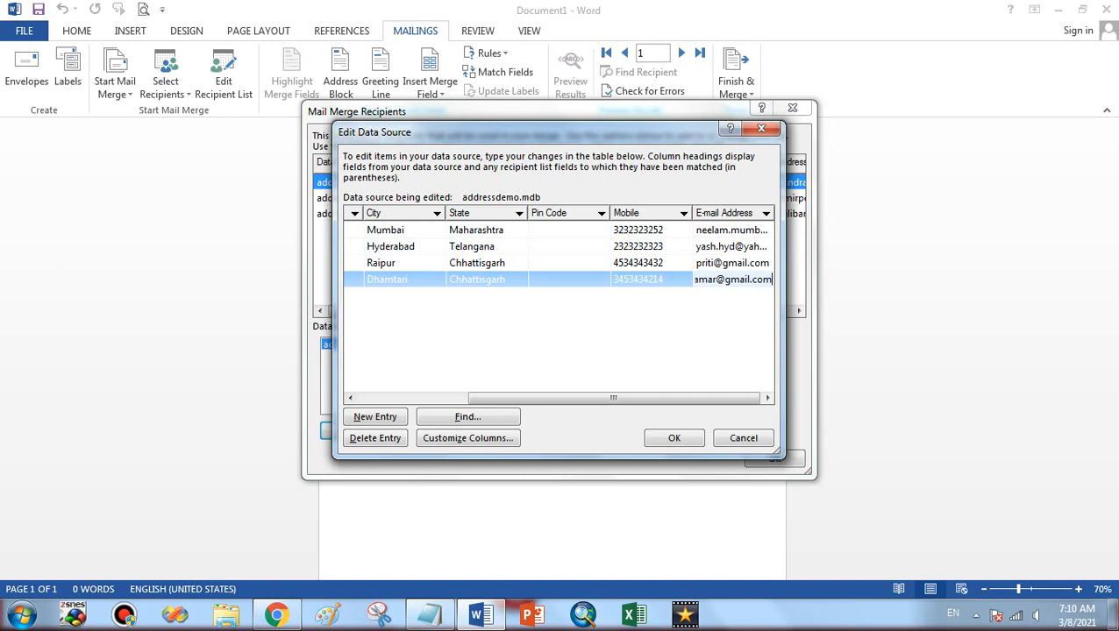
Save the new entry to addressdemo.mdb and close the recipient list
{"action": "left_click", "coordinate": [673, 440]}
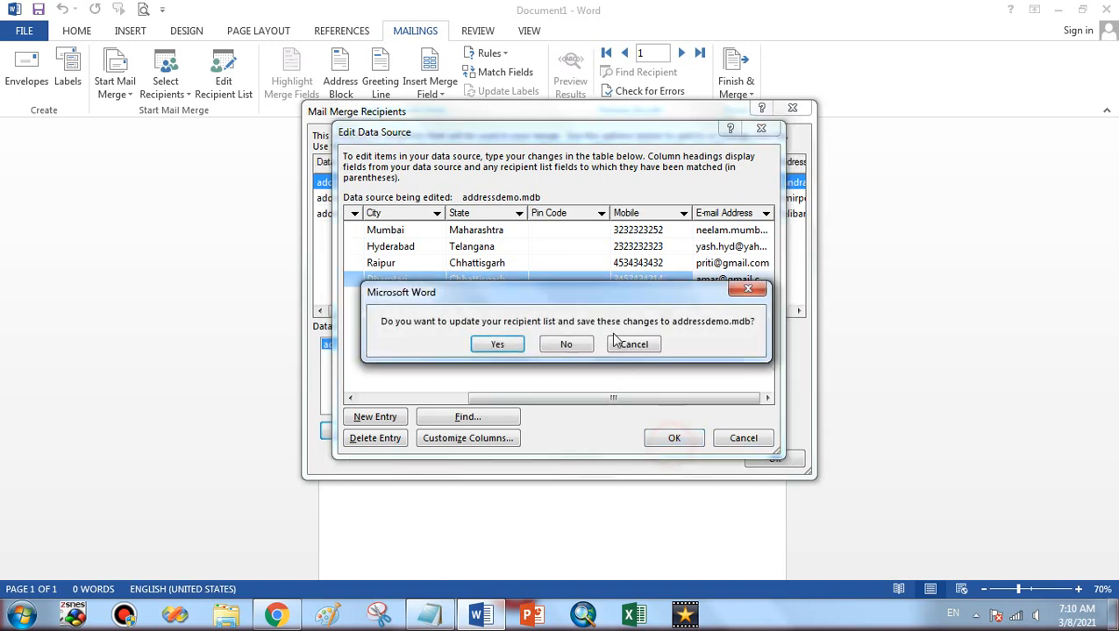
{"action": "left_click", "coordinate": [497, 345]}
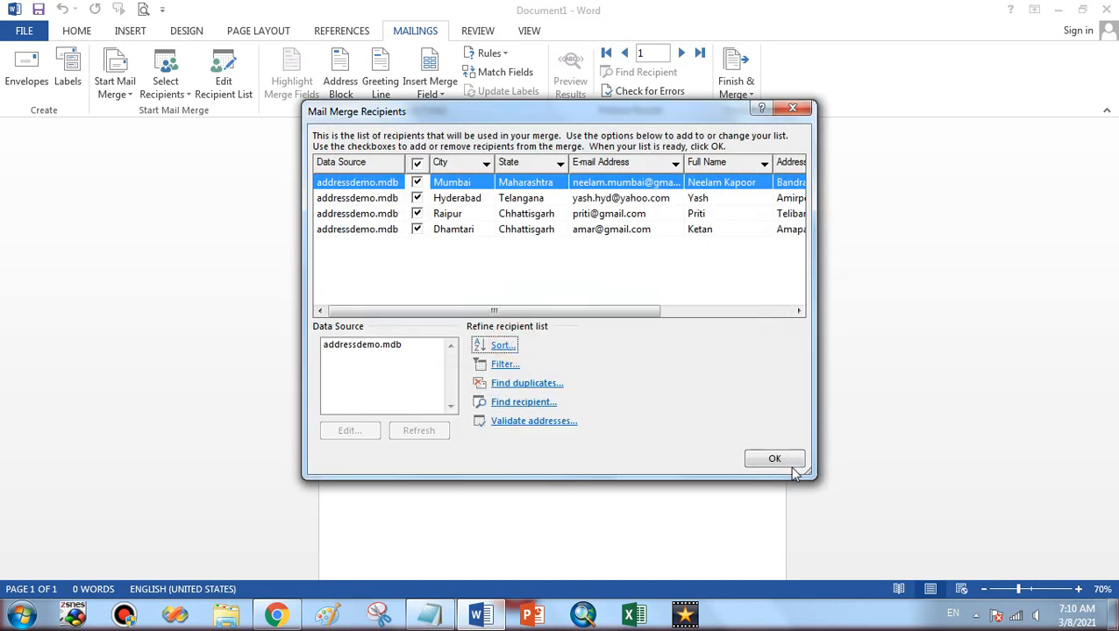
{"action": "left_click", "coordinate": [788, 461]}
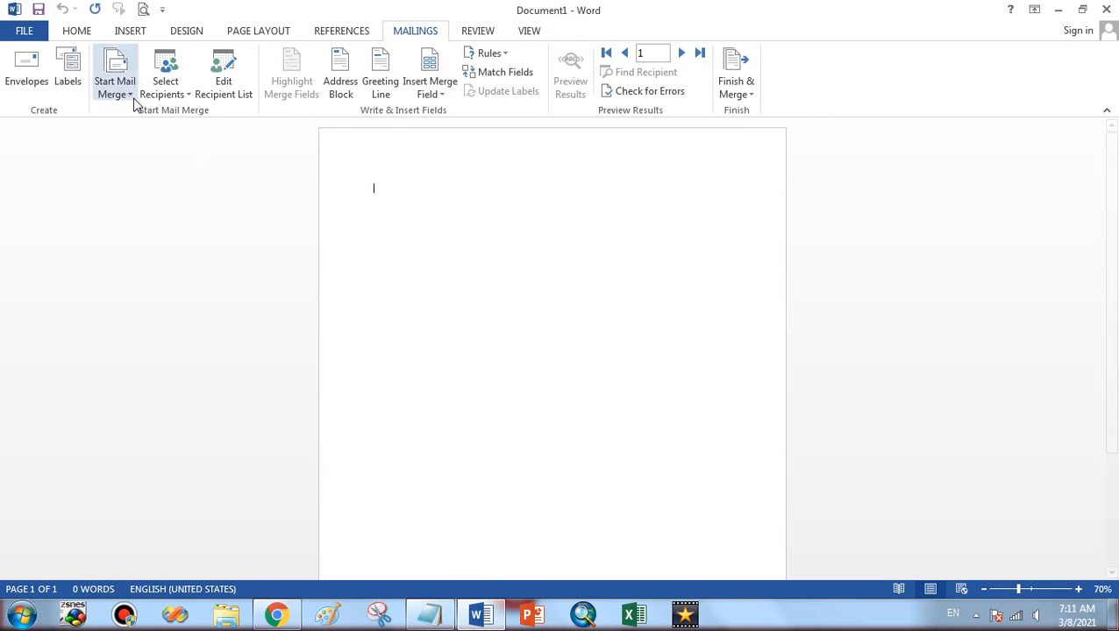
Show the Select Recipients choices, then dismiss them without choosing
{"action": "left_click", "coordinate": [161, 95]}
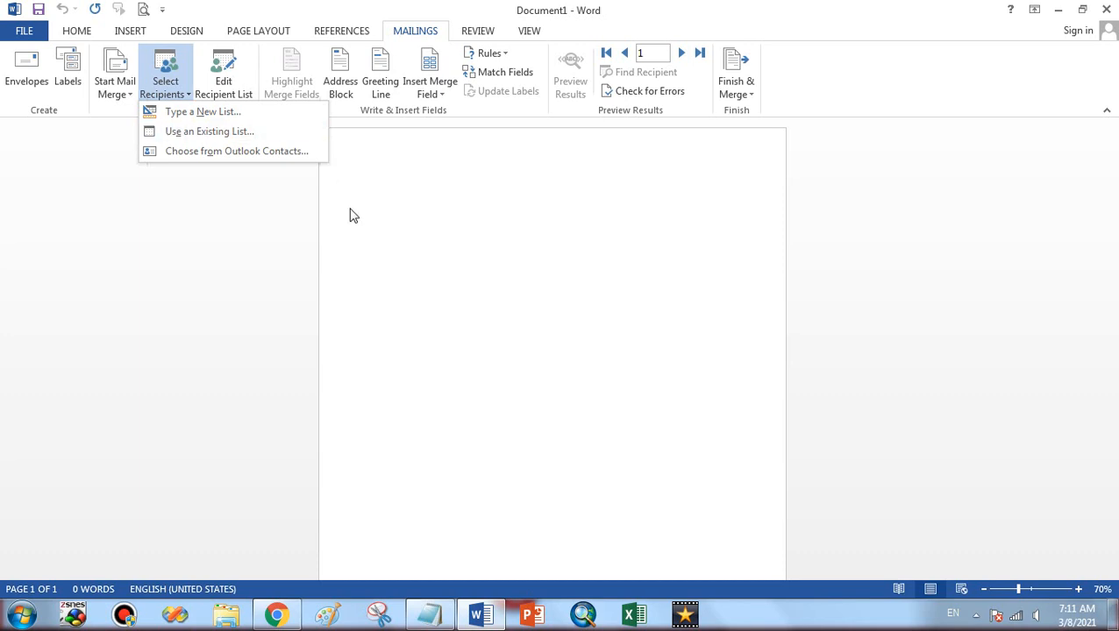
{"action": "left_click", "coordinate": [374, 231]}
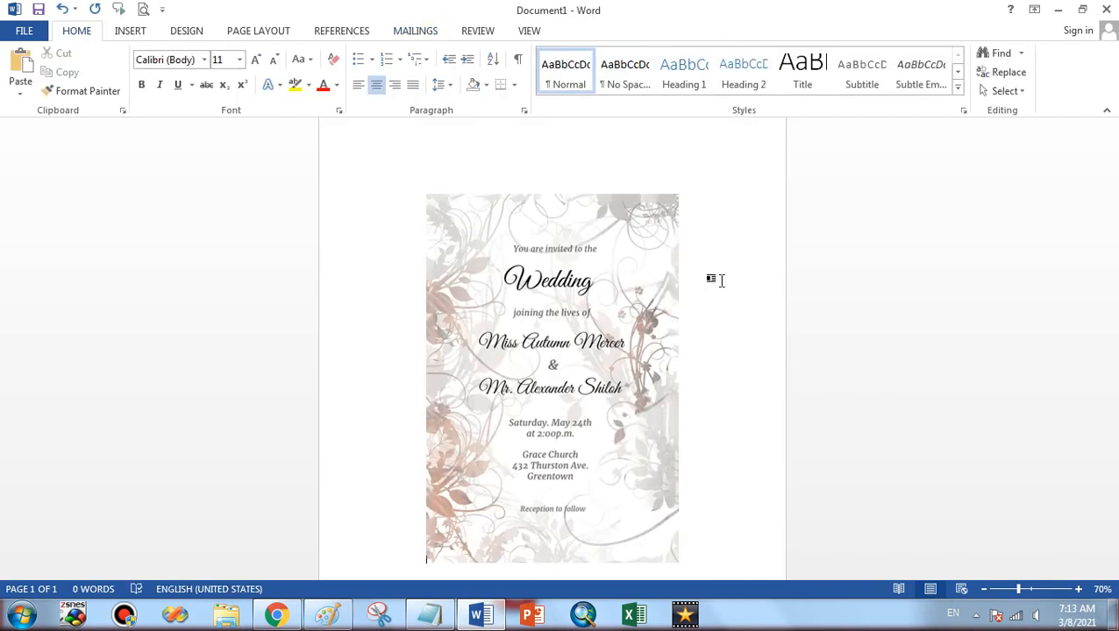
Insert an empty line above the wedding invitation image, put the caret there, and switch to Mailings
{"action": "key", "text": "ctrl+s"}
{"action": "key", "text": "Escape"}
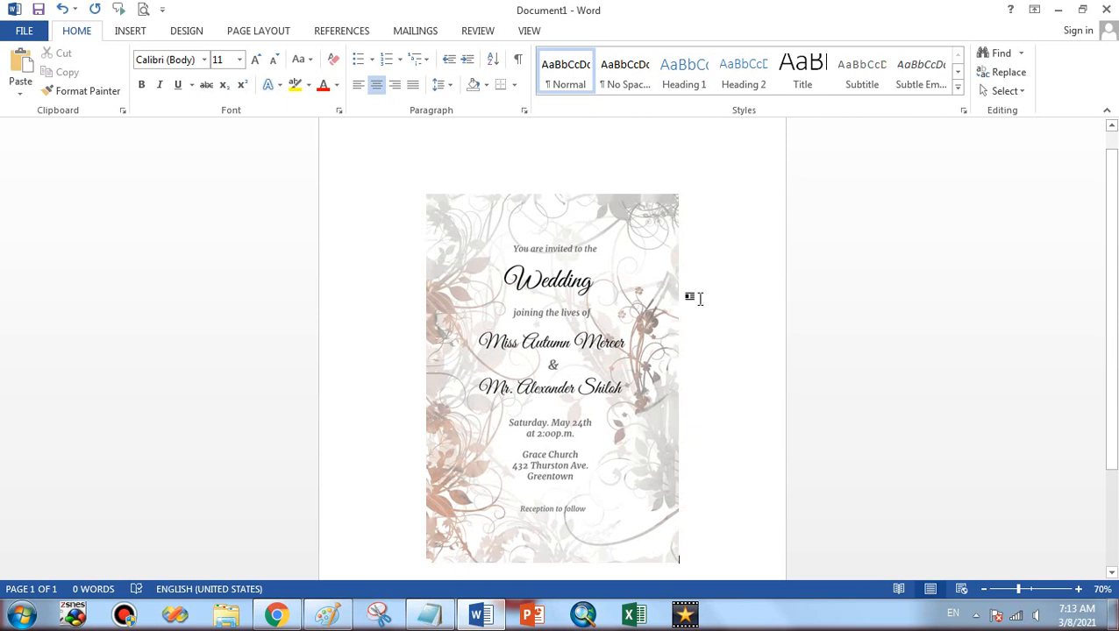
{"action": "key", "text": "Return"}
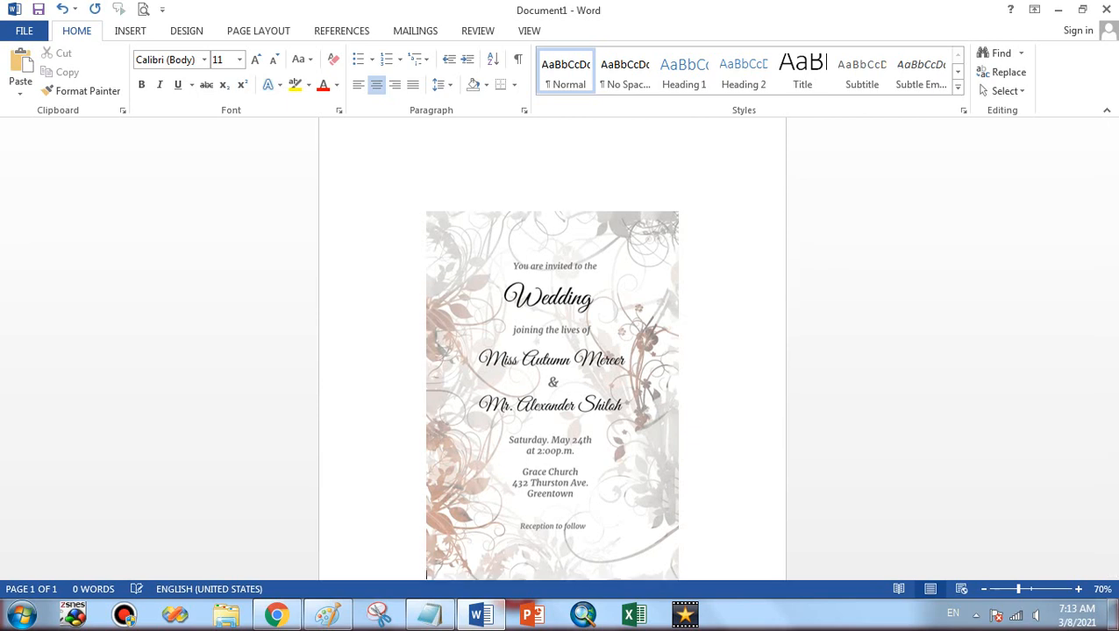
{"action": "left_click", "coordinate": [511, 189]}
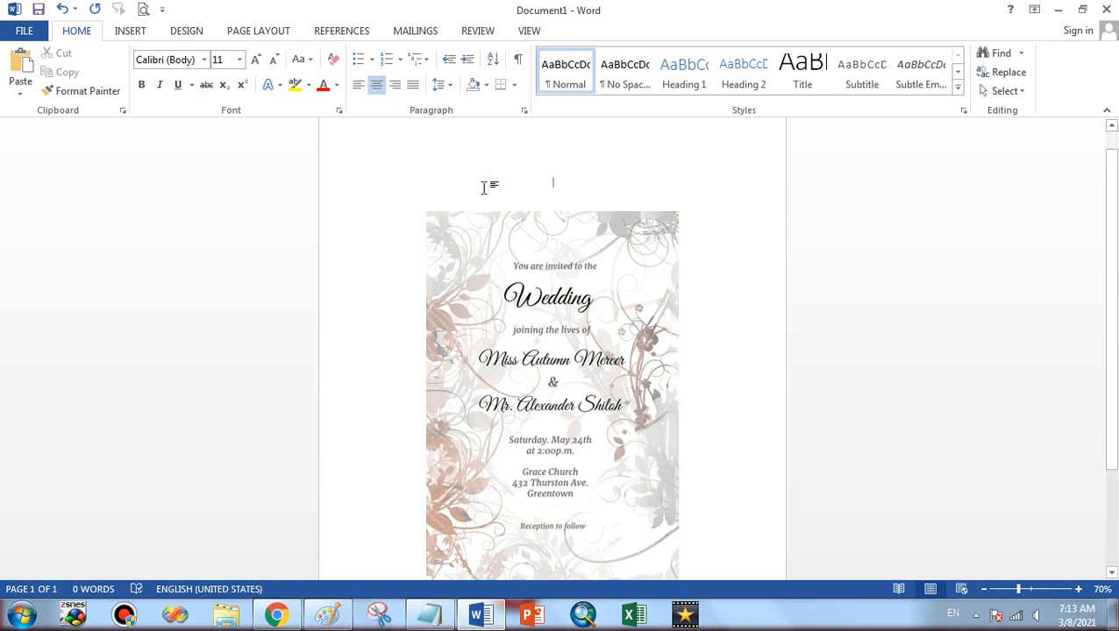
{"action": "left_click", "coordinate": [409, 29]}
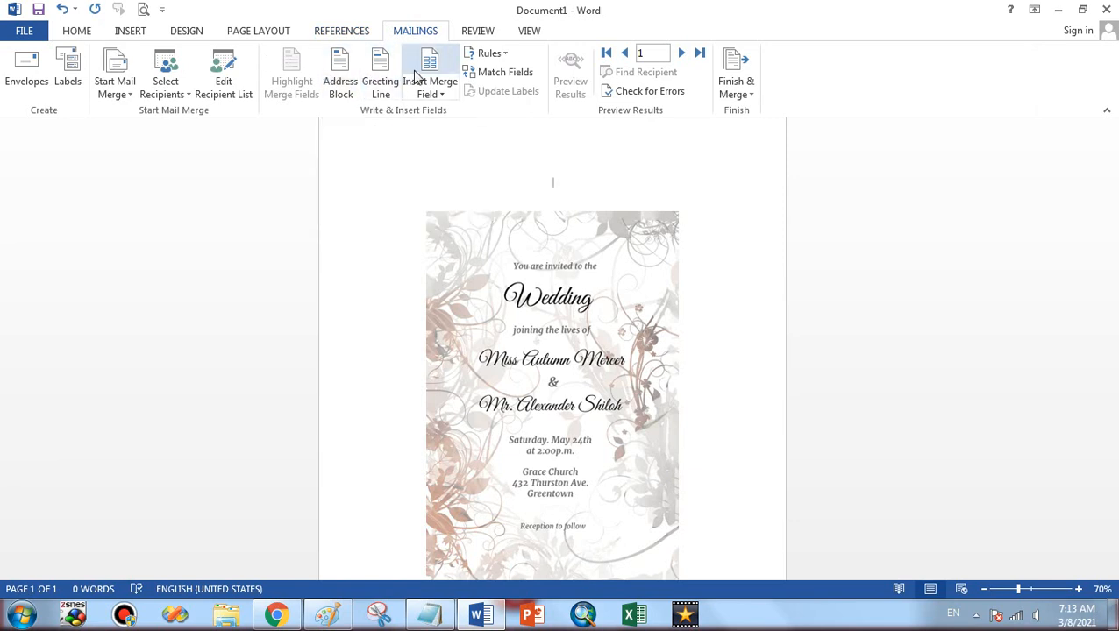
Insert an Address Block above the wedding invitation using the Joshua Randall Jr. name format
{"action": "left_click", "coordinate": [341, 85]}
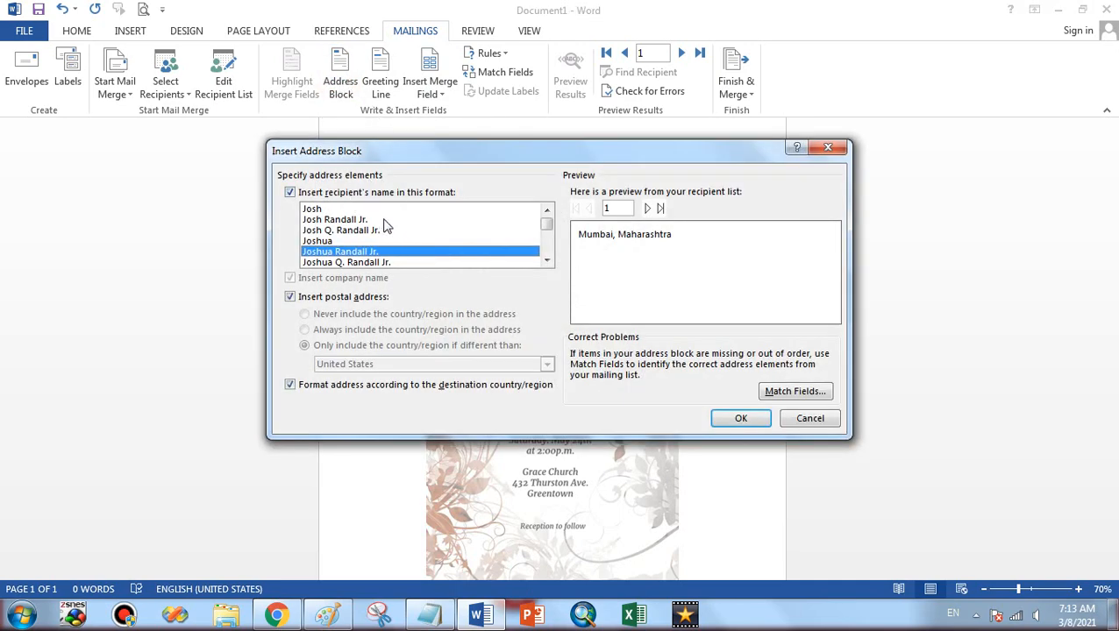
{"action": "left_click", "coordinate": [326, 208]}
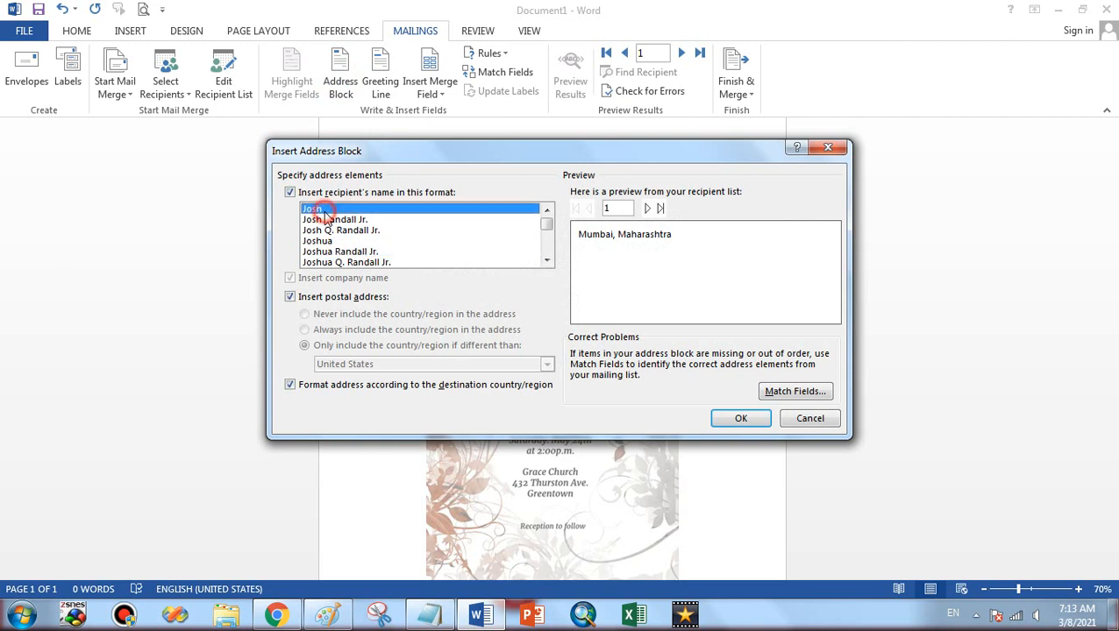
{"action": "left_click", "coordinate": [326, 219]}
{"action": "left_click", "coordinate": [326, 229]}
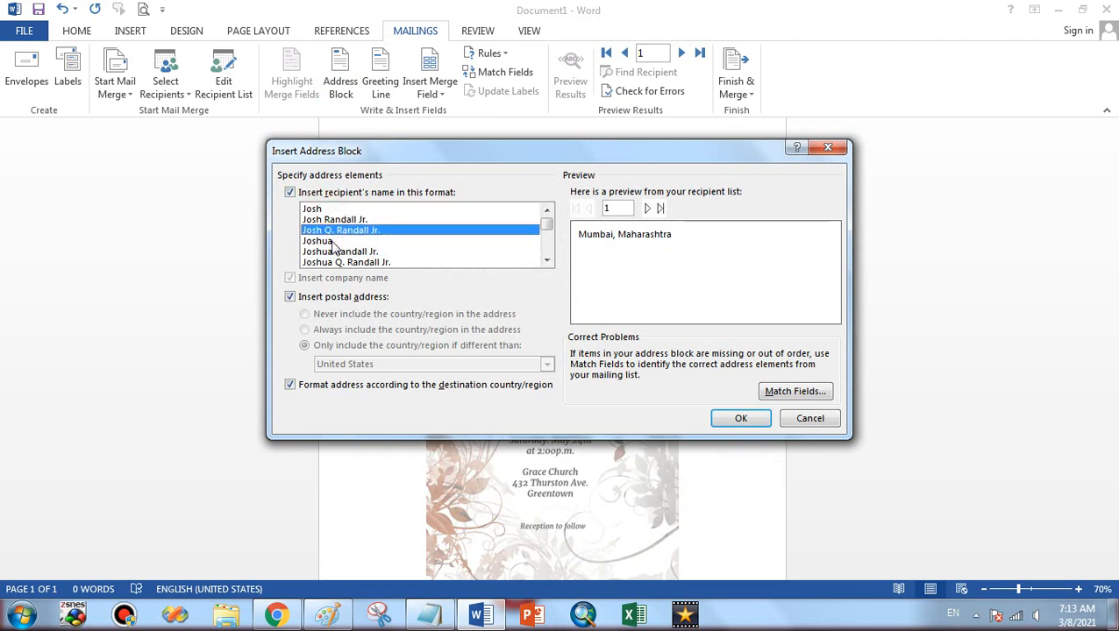
{"action": "left_click", "coordinate": [331, 241]}
{"action": "left_click", "coordinate": [338, 251]}
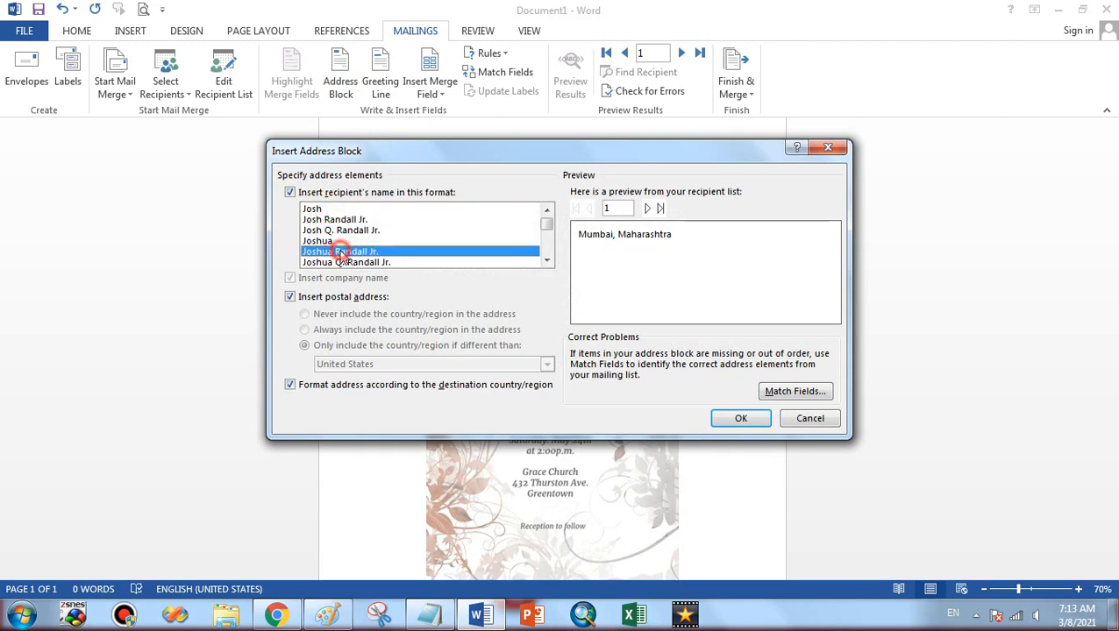
{"action": "left_click", "coordinate": [741, 418]}
{"action": "left_click", "coordinate": [553, 180]}
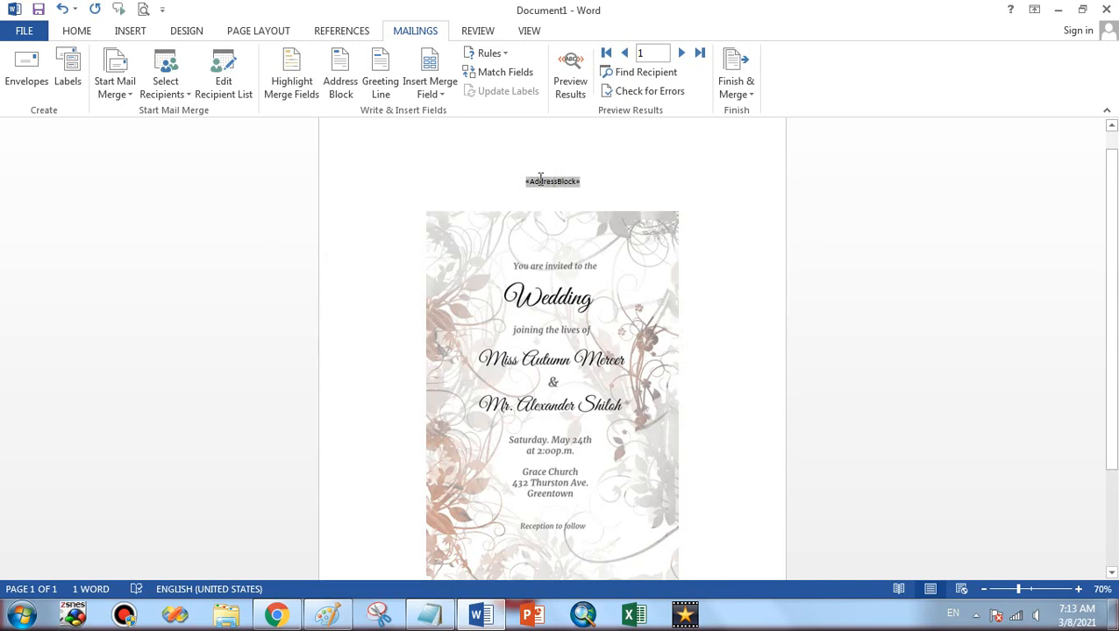
{"action": "scroll", "coordinate": [554, 205], "scroll_direction": "up", "scroll_amount": 11}
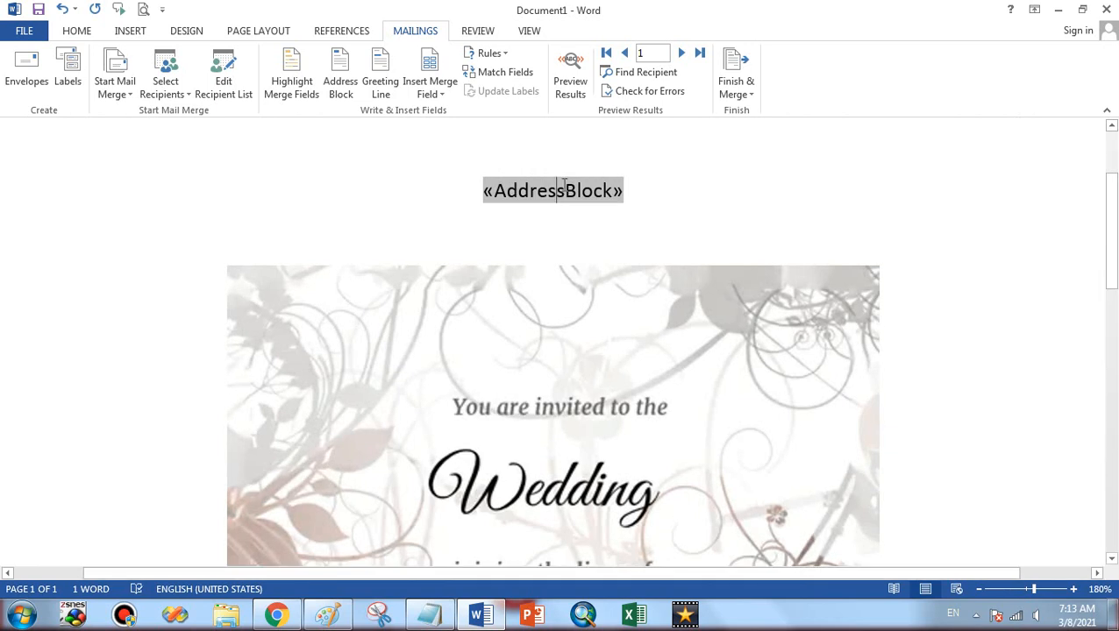
Preview the merged results and delete the existing address block field
{"action": "left_click", "coordinate": [572, 87]}
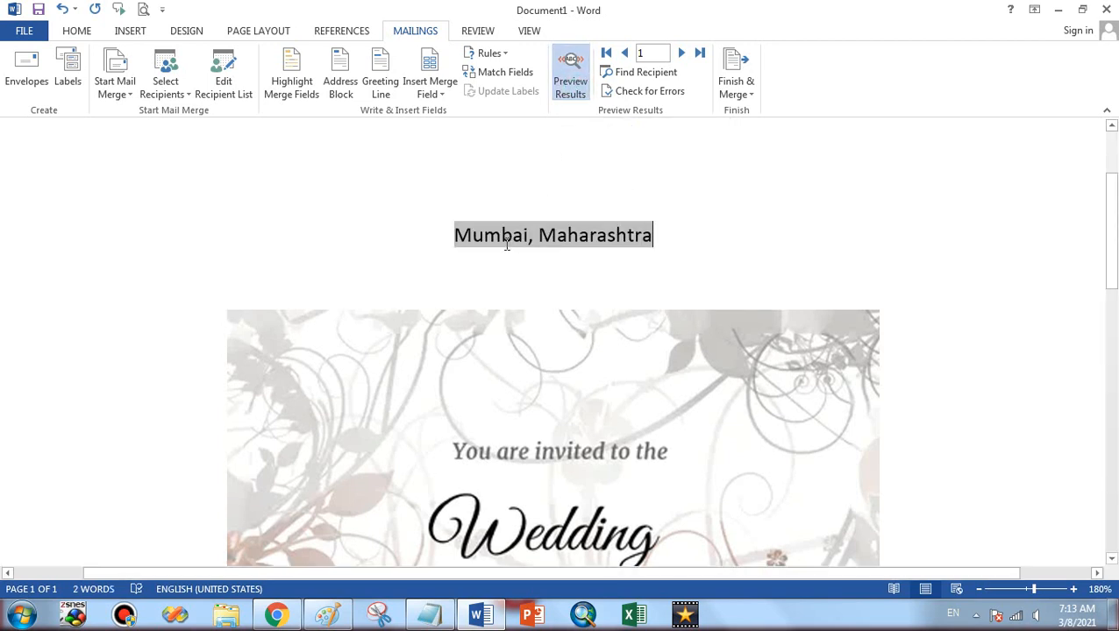
{"action": "left_click", "coordinate": [565, 229]}
{"action": "key", "text": "BackSpace"}
{"action": "key", "text": "BackSpace"}
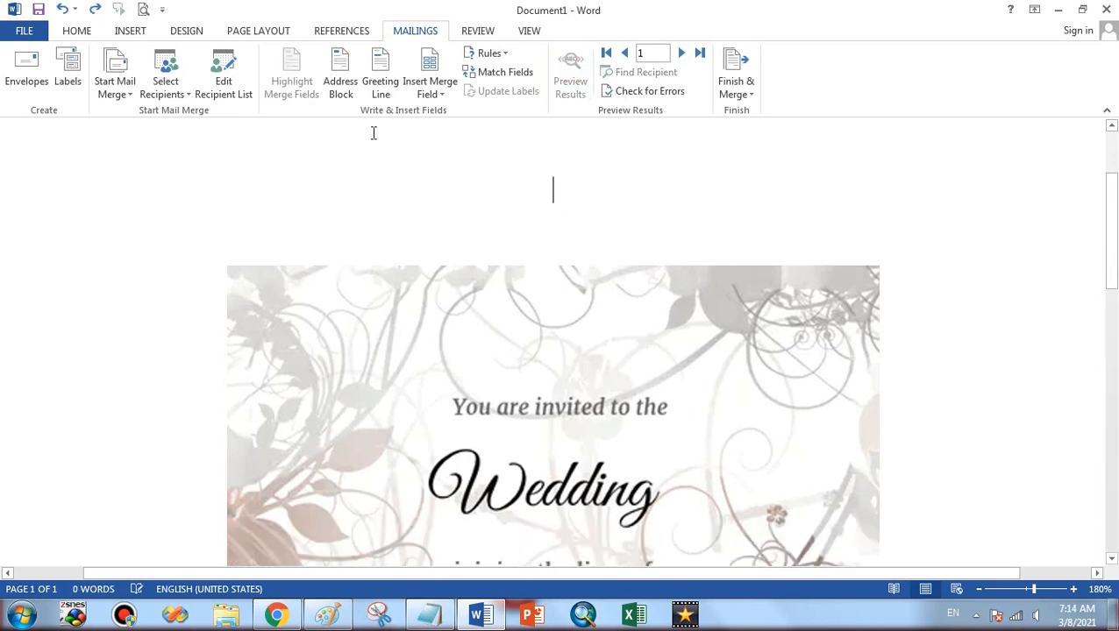
Reinsert the address block with the Mr. Joshua Q. Randall Jr. format and save the document
{"action": "left_click", "coordinate": [340, 81]}
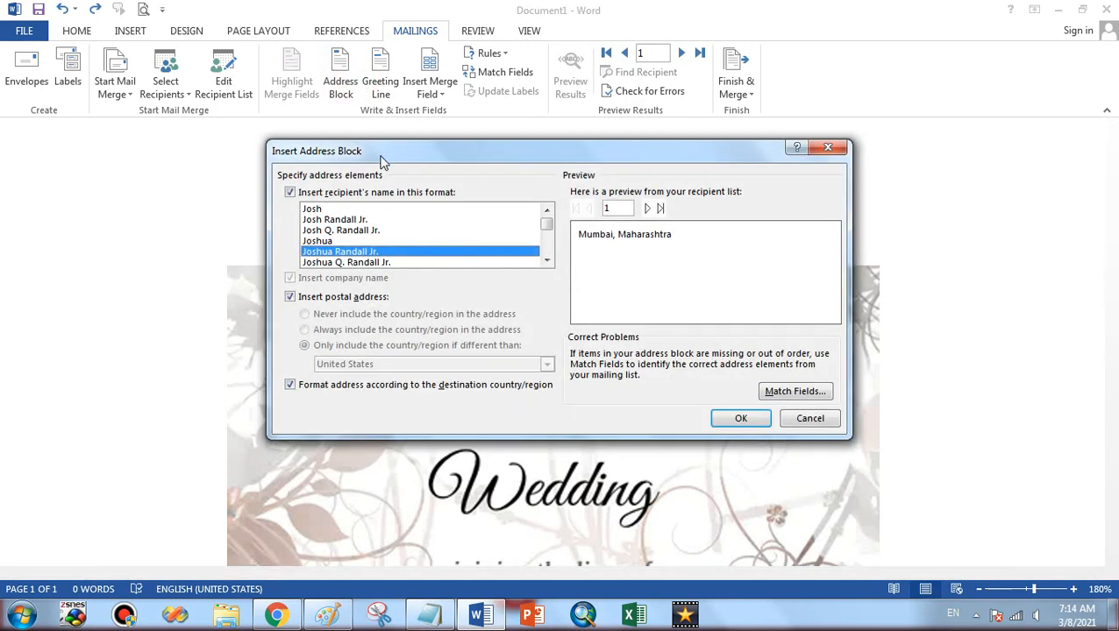
{"action": "left_click", "coordinate": [547, 247]}
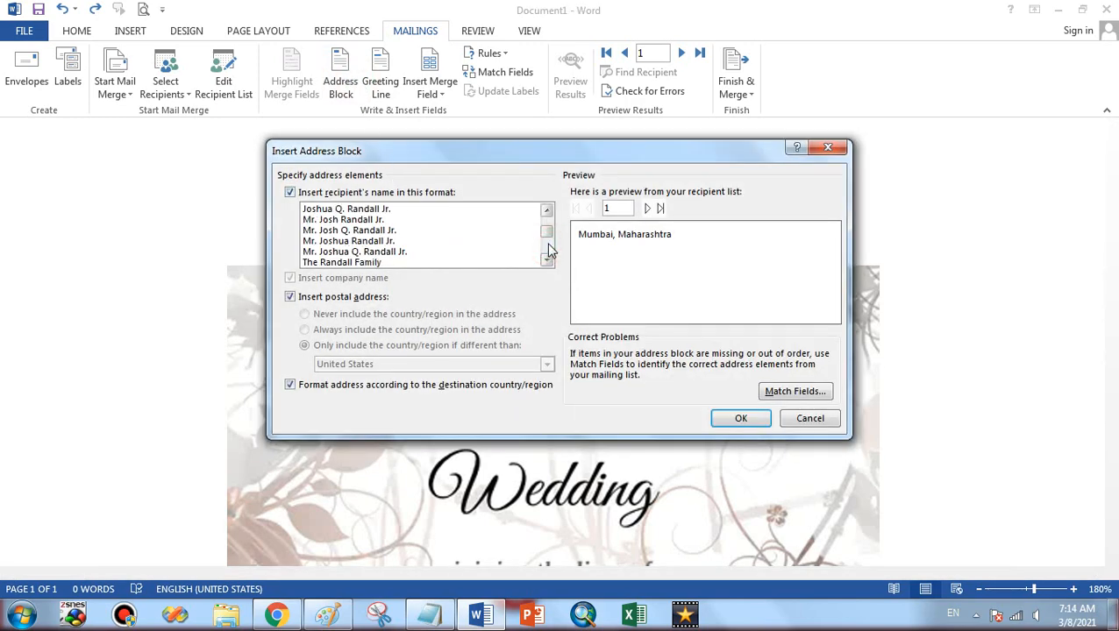
{"action": "left_click", "coordinate": [415, 254]}
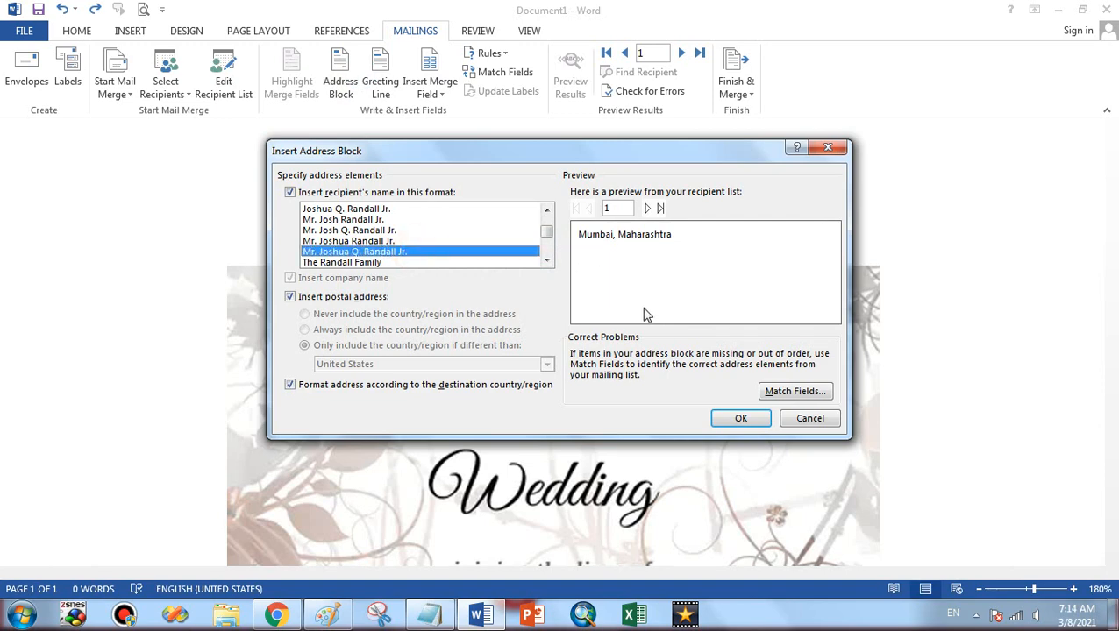
{"action": "left_click", "coordinate": [741, 418]}
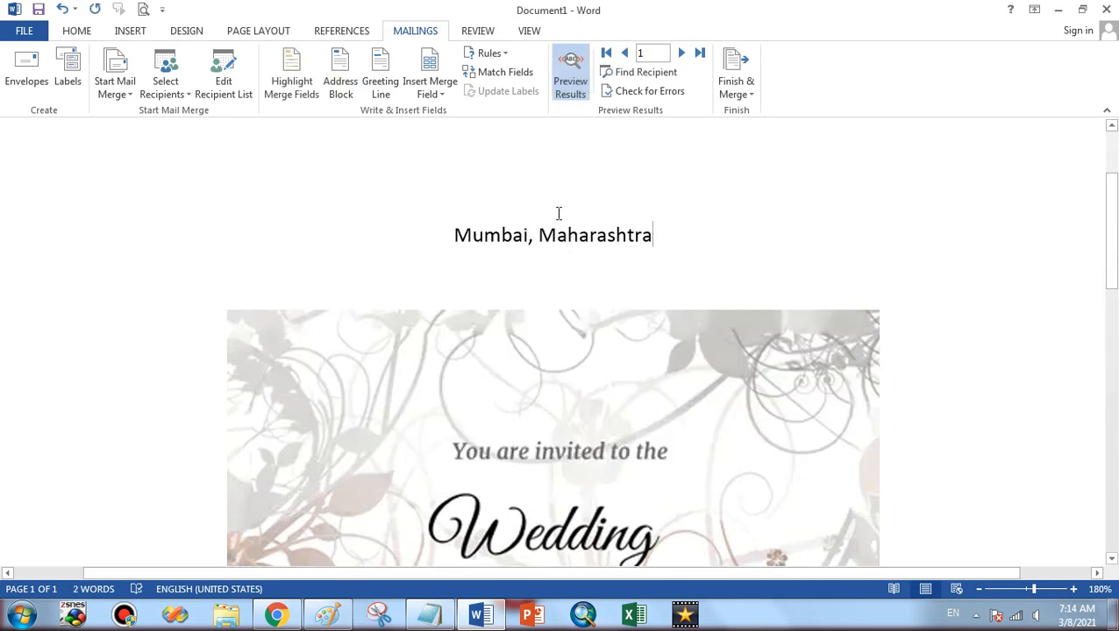
{"action": "key", "text": "ctrl+s"}
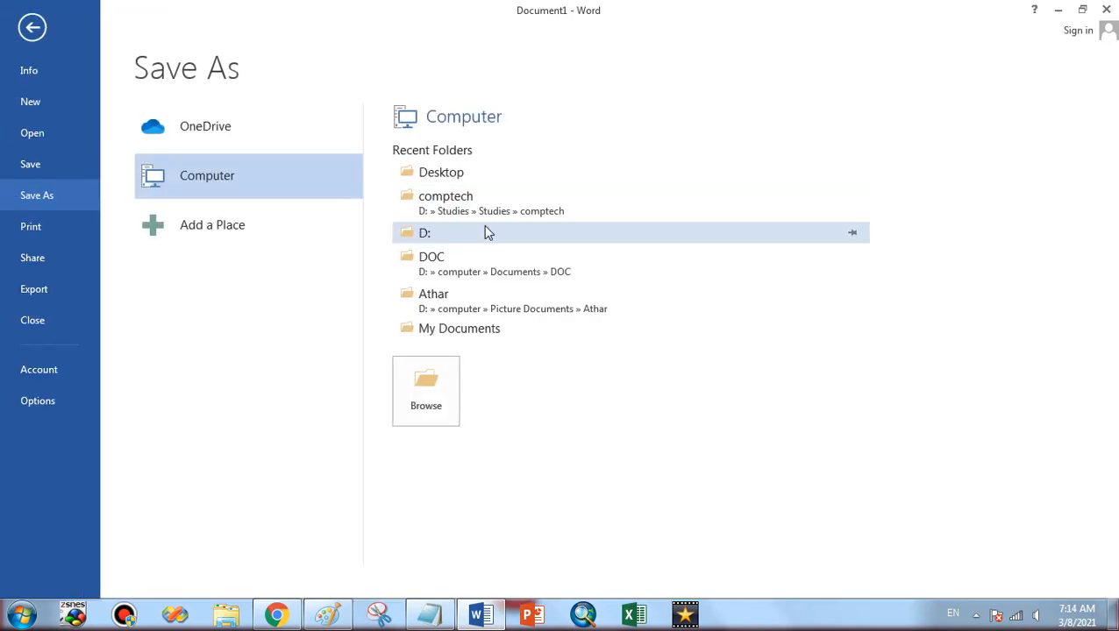
Add an empty top line and insert the Full_Name merge field on it
{"action": "key", "text": "Escape"}
{"action": "left_click", "coordinate": [506, 230]}
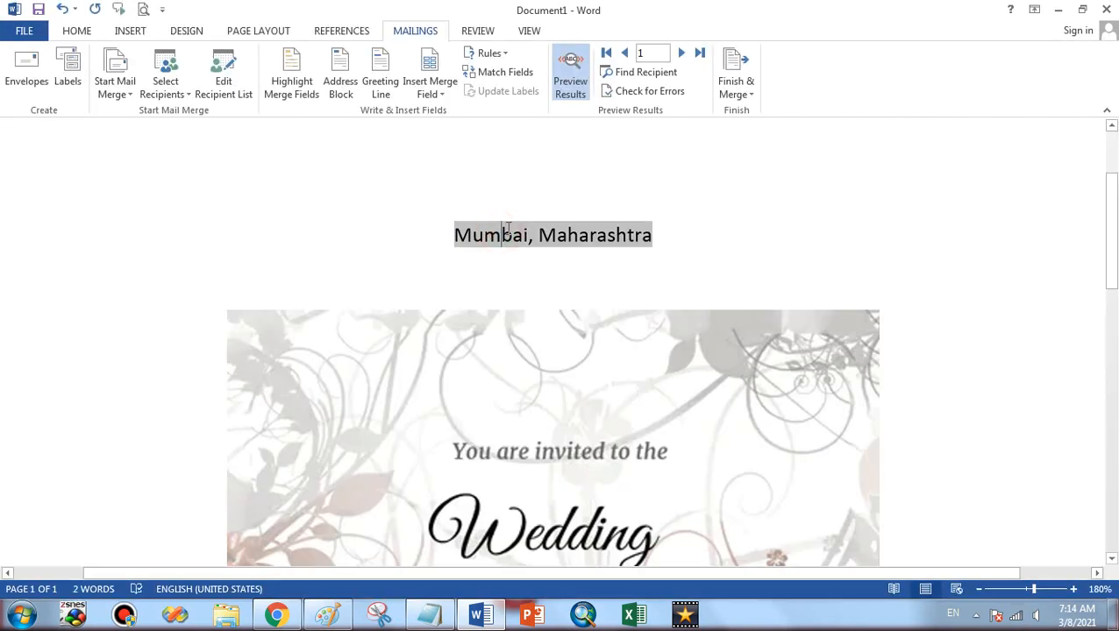
{"action": "left_click", "coordinate": [441, 236]}
{"action": "key", "text": "Return"}
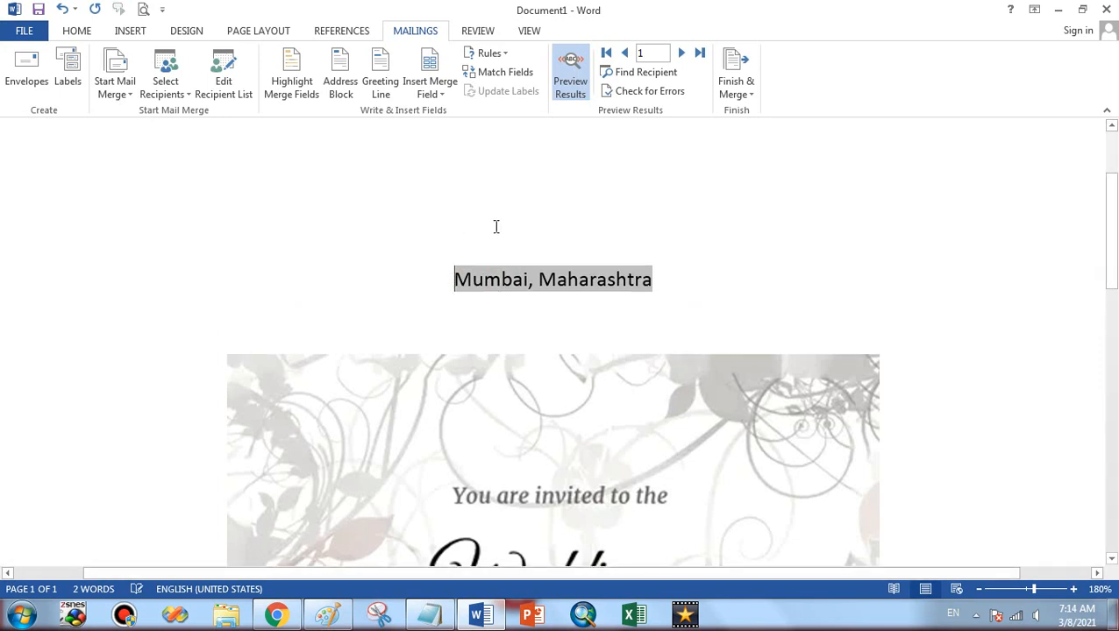
{"action": "left_click", "coordinate": [507, 225]}
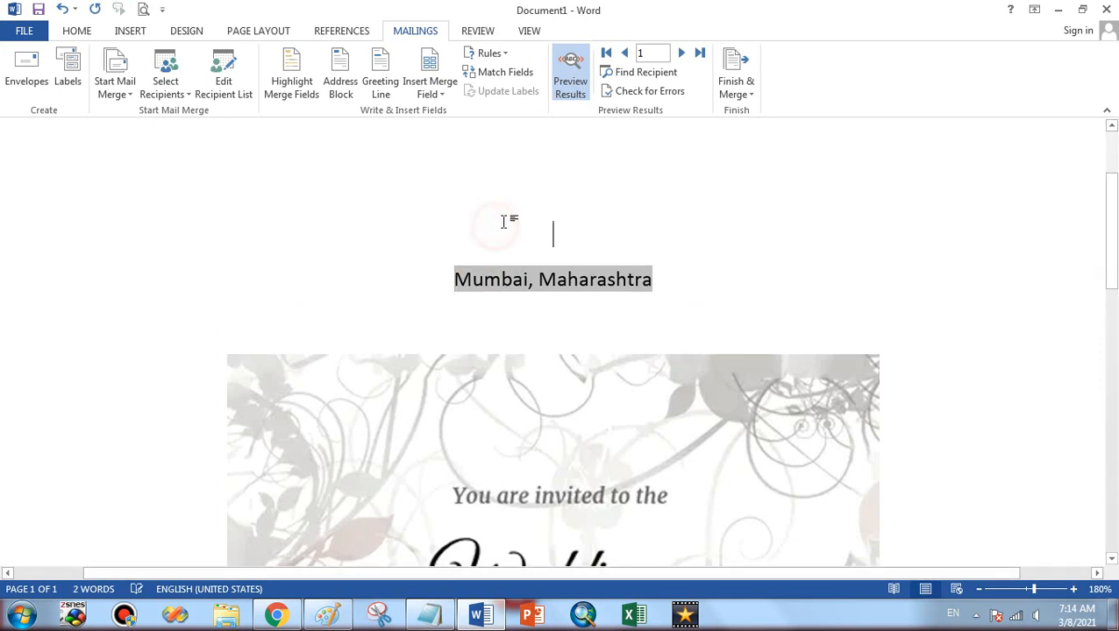
{"action": "left_click", "coordinate": [438, 95]}
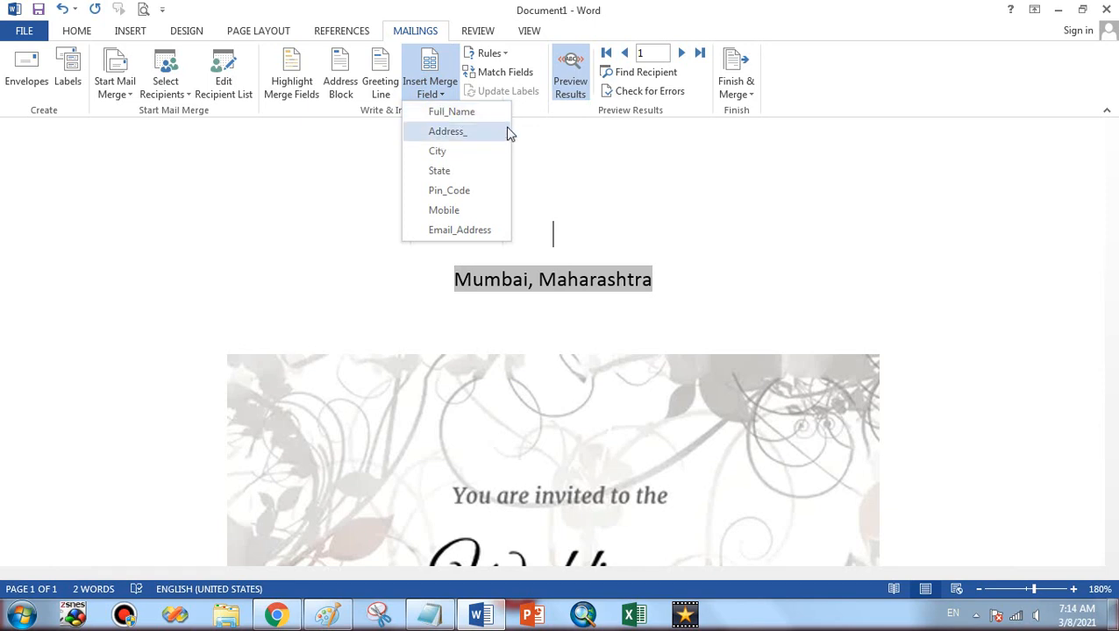
{"action": "left_click", "coordinate": [481, 119]}
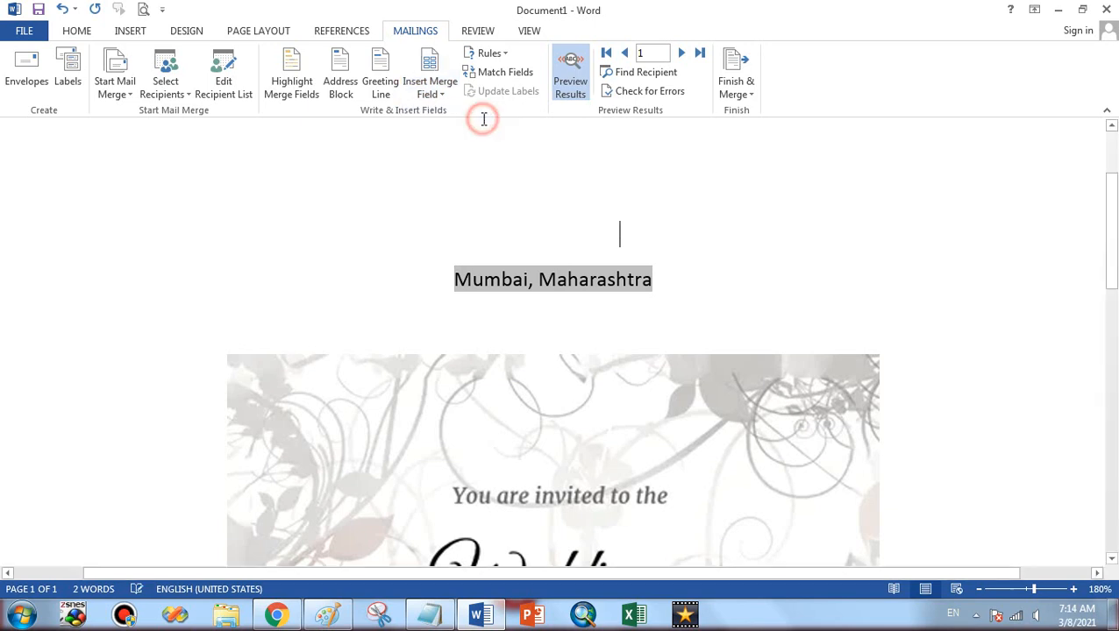
{"action": "left_click", "coordinate": [504, 175]}
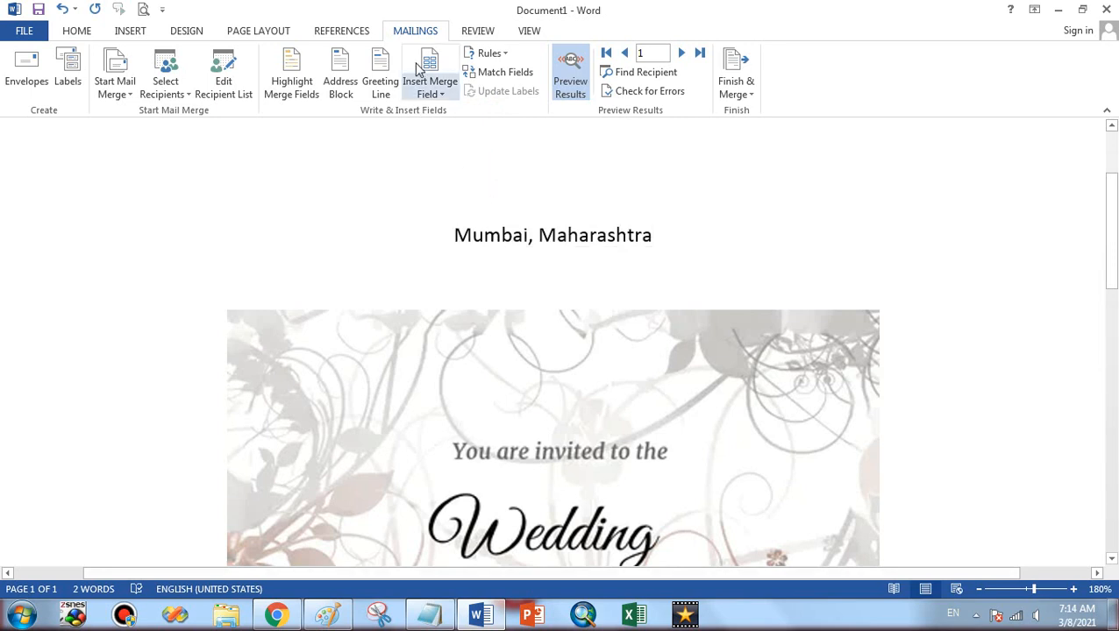
{"action": "left_click", "coordinate": [443, 96]}
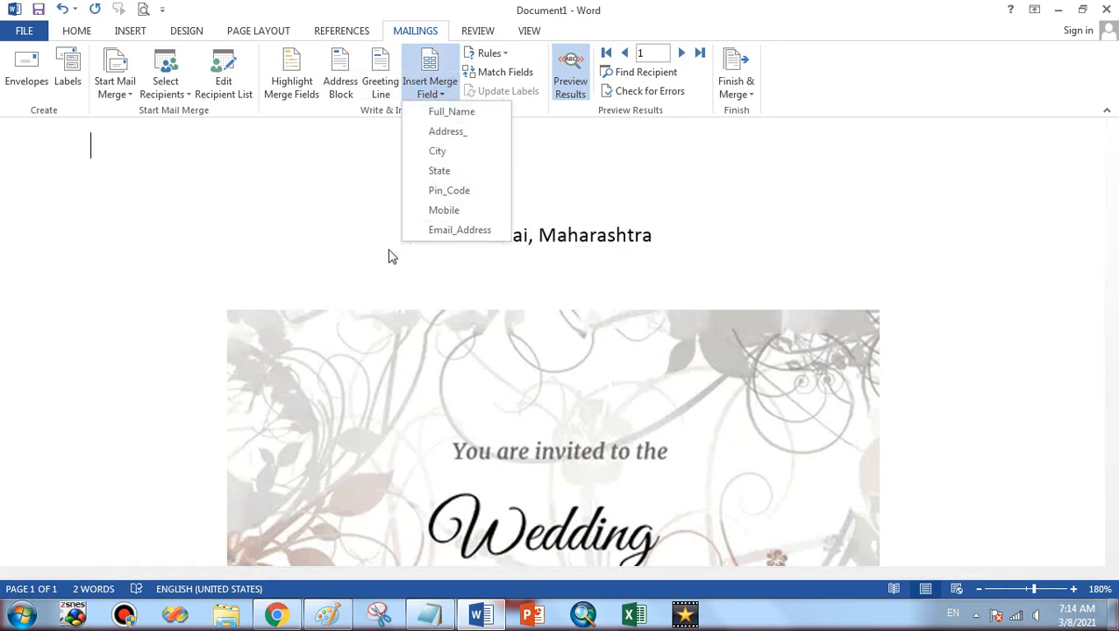
{"action": "scroll", "coordinate": [374, 252], "scroll_direction": "down", "scroll_amount": 4, "text": "ctrl"}
{"action": "scroll", "coordinate": [376, 252], "scroll_direction": "up", "scroll_amount": 2}
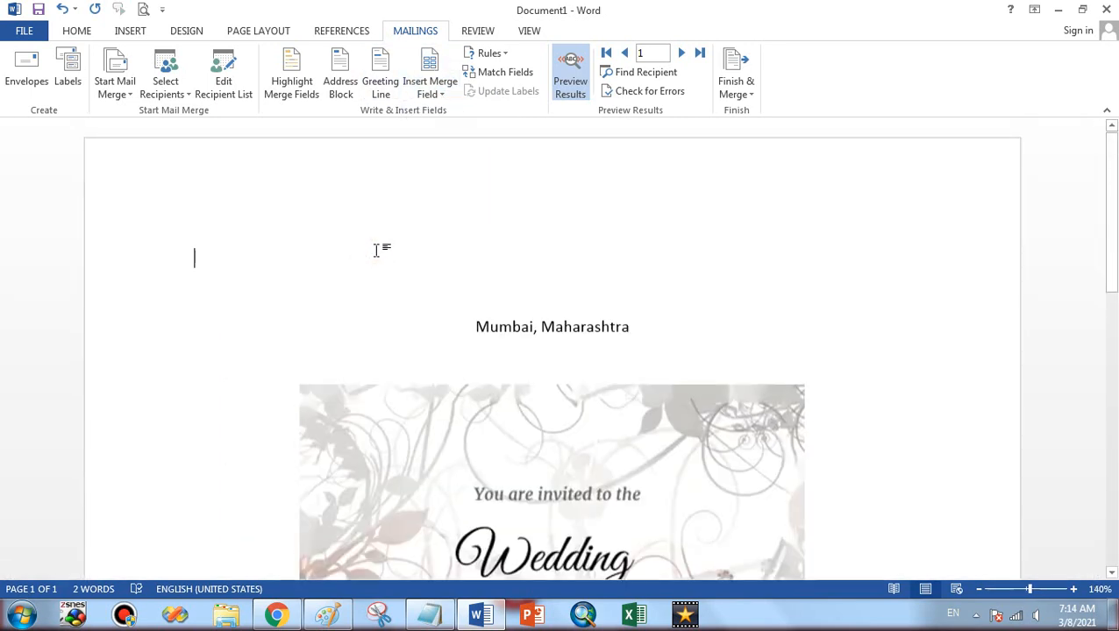
{"action": "left_click", "coordinate": [428, 91]}
{"action": "left_click", "coordinate": [438, 116]}
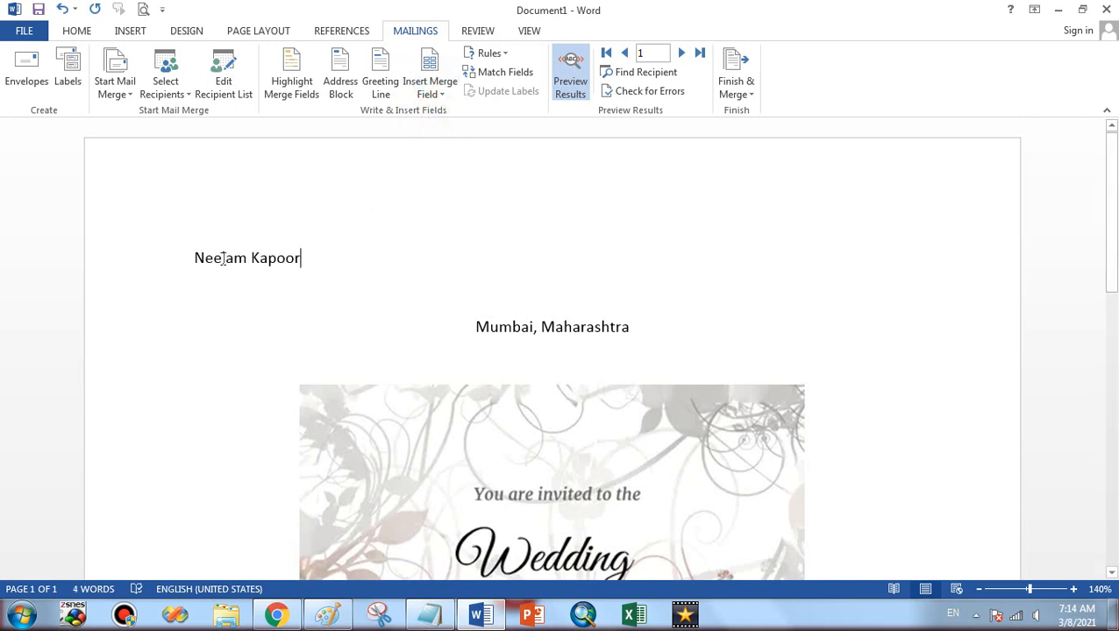
Delete the old city/state address line and add an empty line after the name
{"action": "left_click", "coordinate": [186, 259]}
{"action": "left_click", "coordinate": [324, 285]}
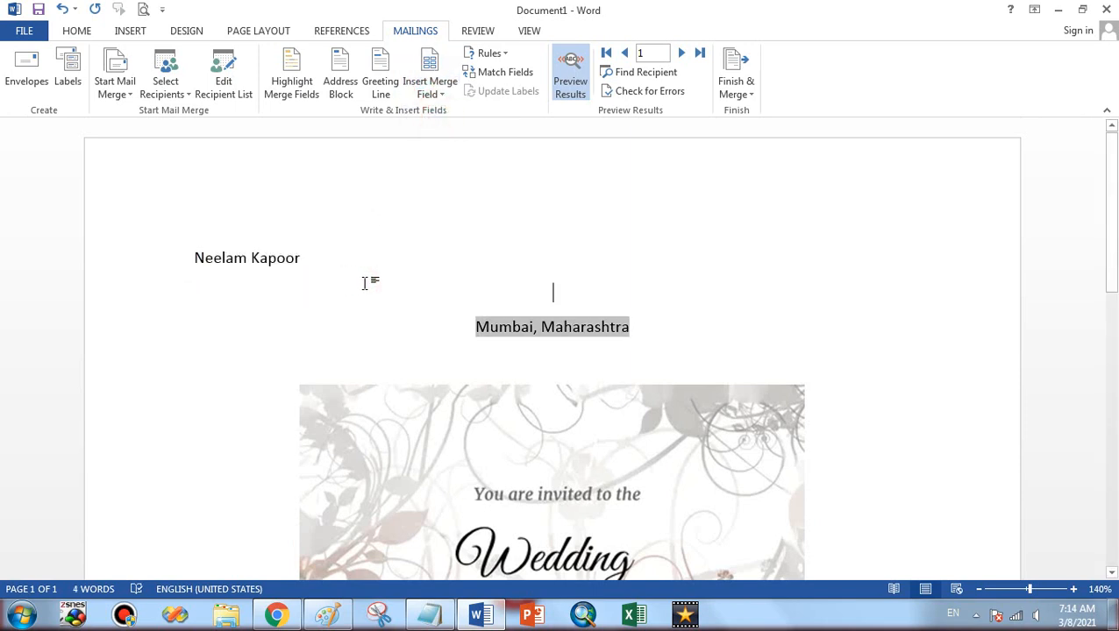
{"action": "key", "text": "shift+Down"}
{"action": "key", "text": "shift+End"}
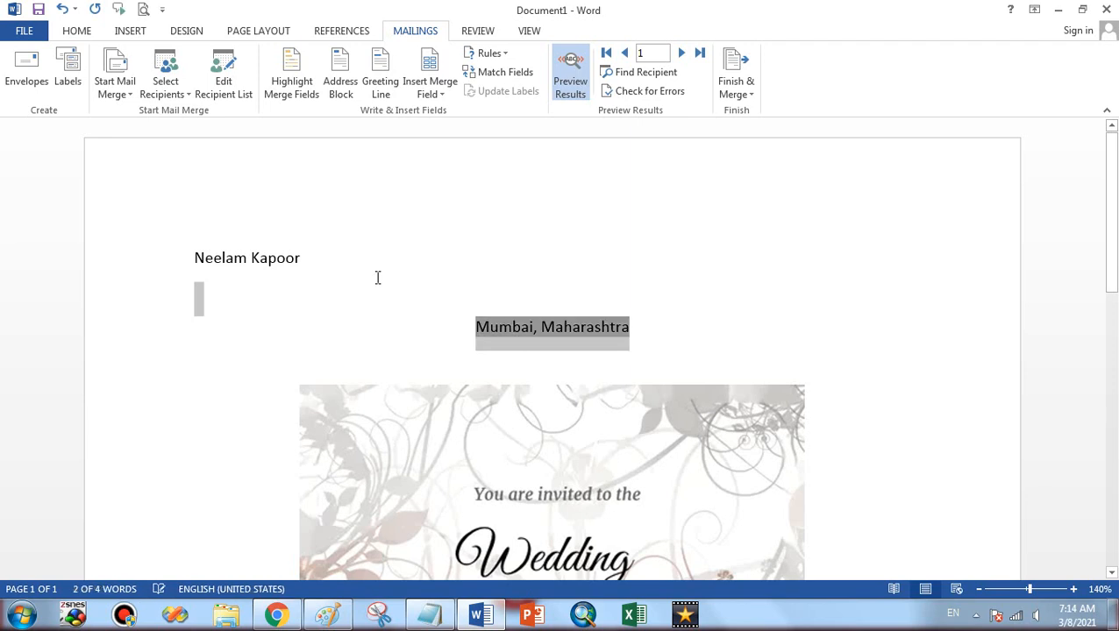
{"action": "key", "text": "Delete"}
{"action": "left_click", "coordinate": [316, 281]}
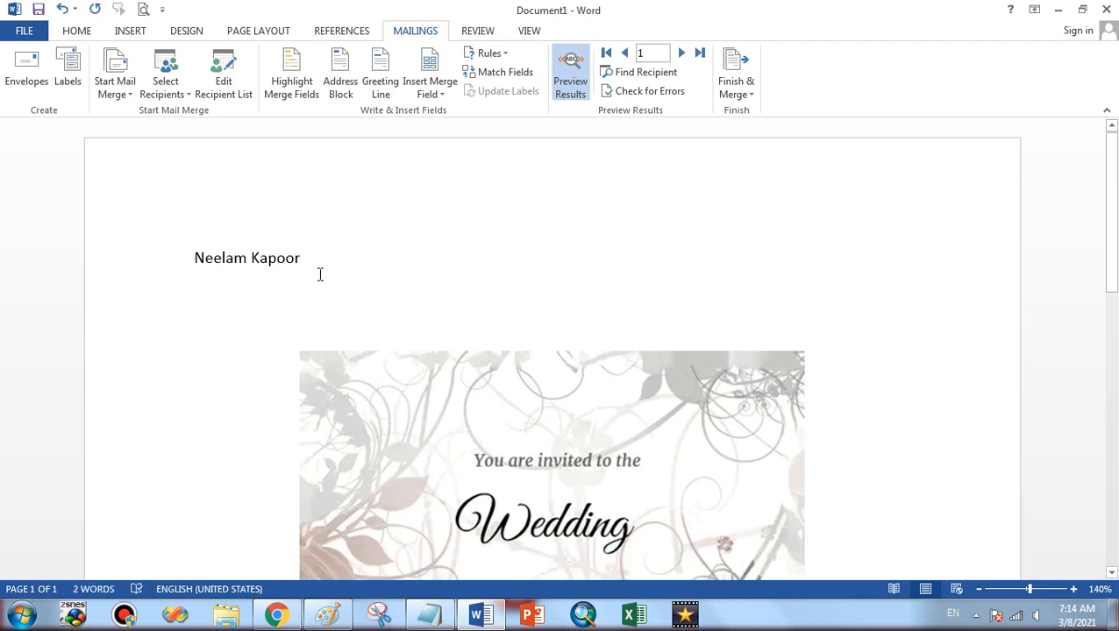
{"action": "left_click", "coordinate": [316, 277]}
{"action": "key", "text": "Return"}
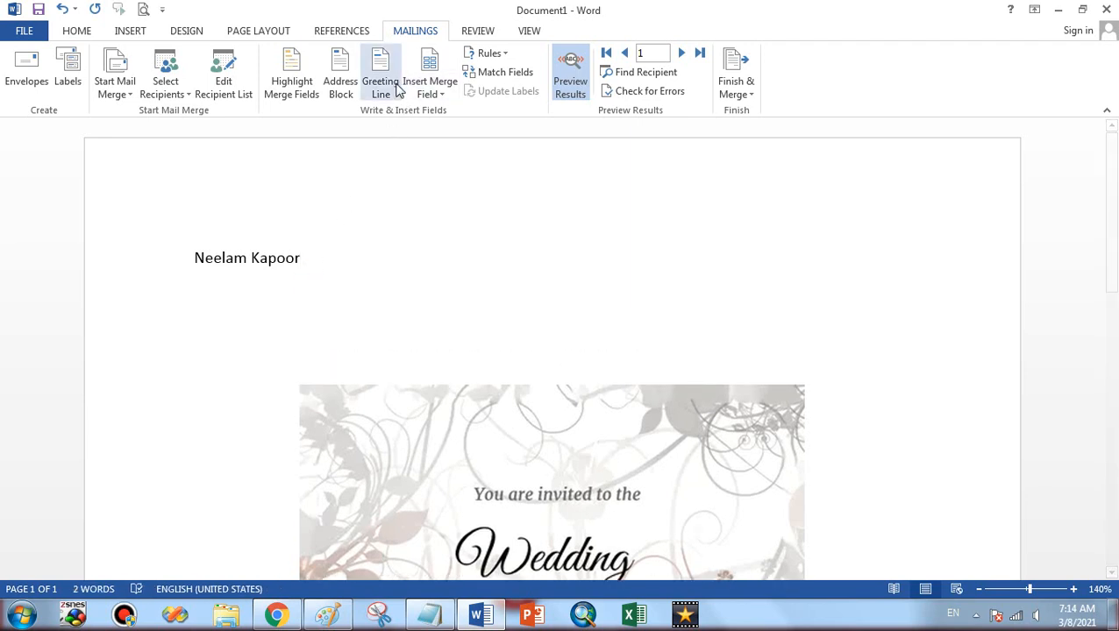
Reinsert the address block and place a Mobile merge field on the empty line under the name
{"action": "left_click", "coordinate": [341, 86]}
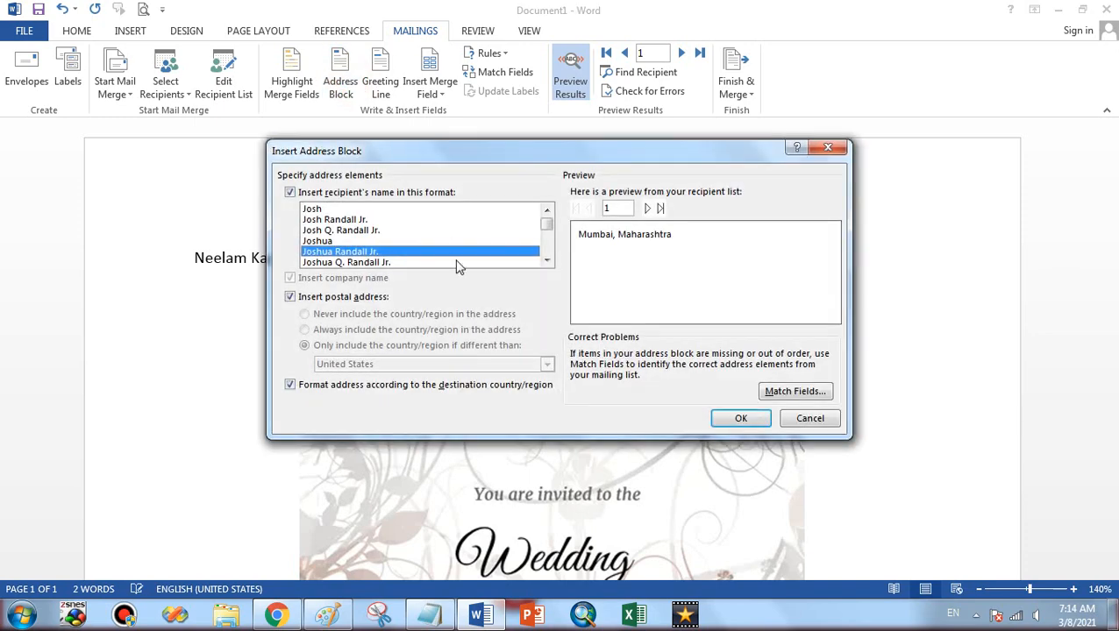
{"action": "left_click", "coordinate": [740, 418]}
{"action": "left_click", "coordinate": [296, 293]}
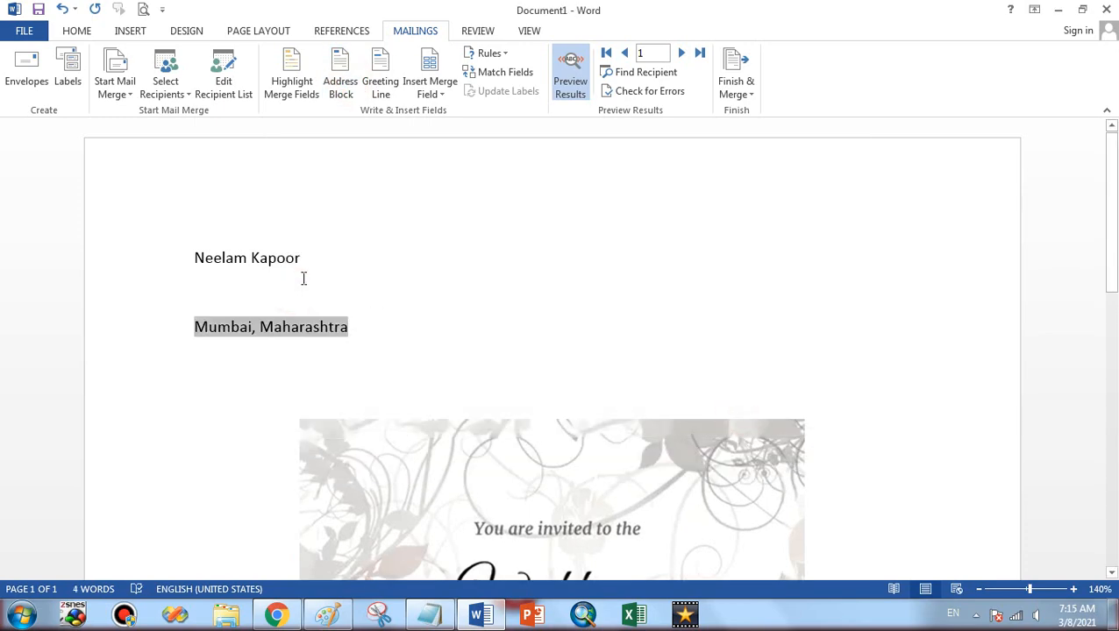
{"action": "key", "text": "shift+Down"}
{"action": "key", "text": "shift+Down"}
{"action": "left_click", "coordinate": [318, 293]}
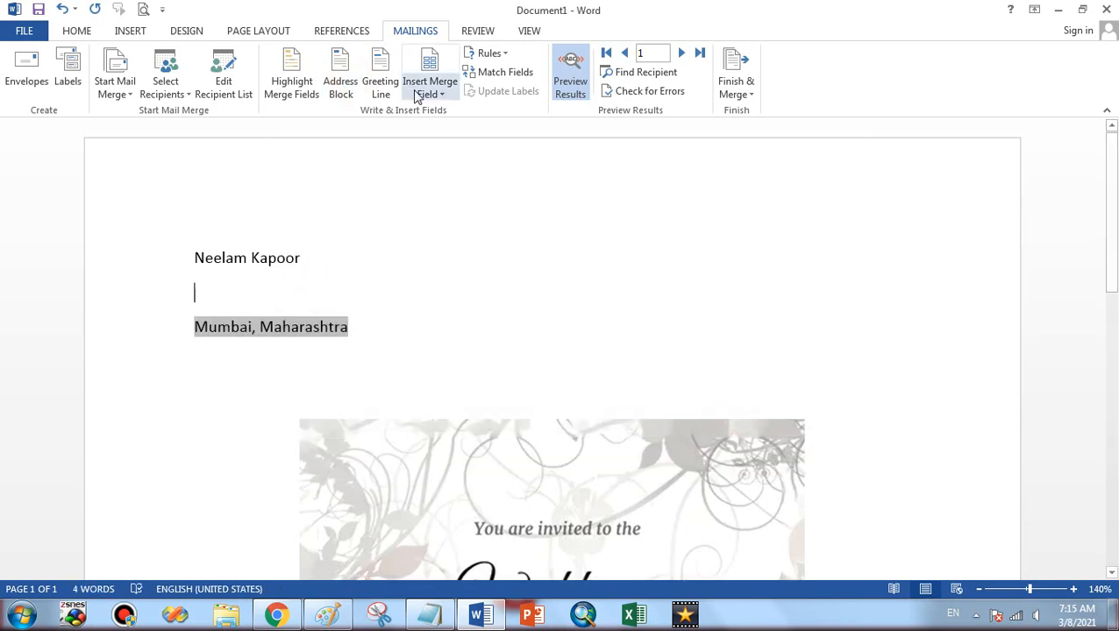
{"action": "left_click", "coordinate": [429, 93]}
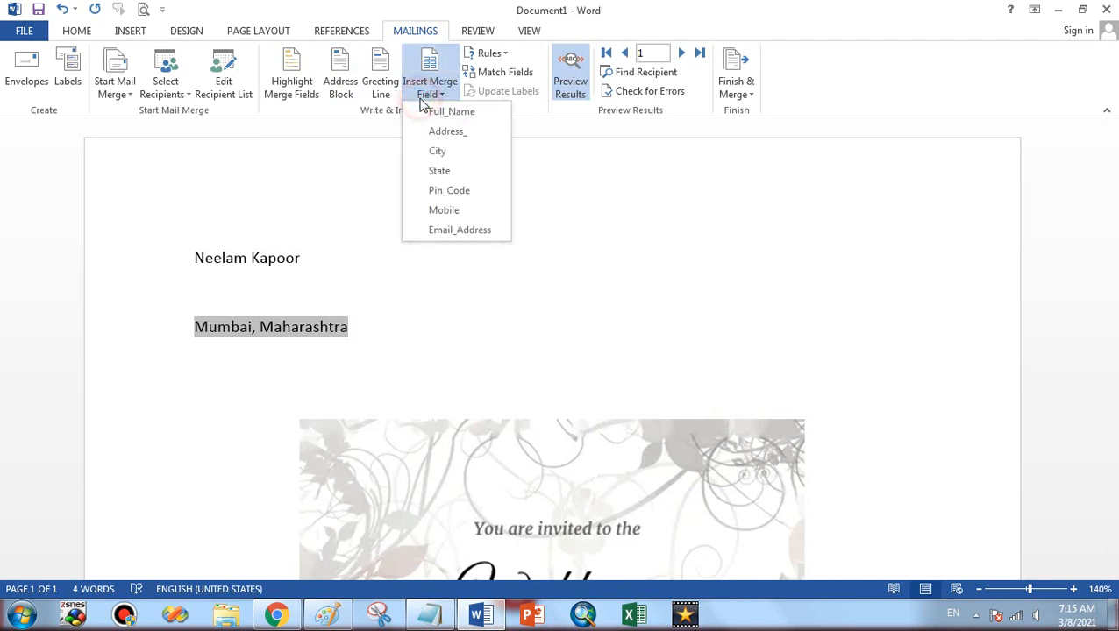
{"action": "left_click", "coordinate": [444, 210]}
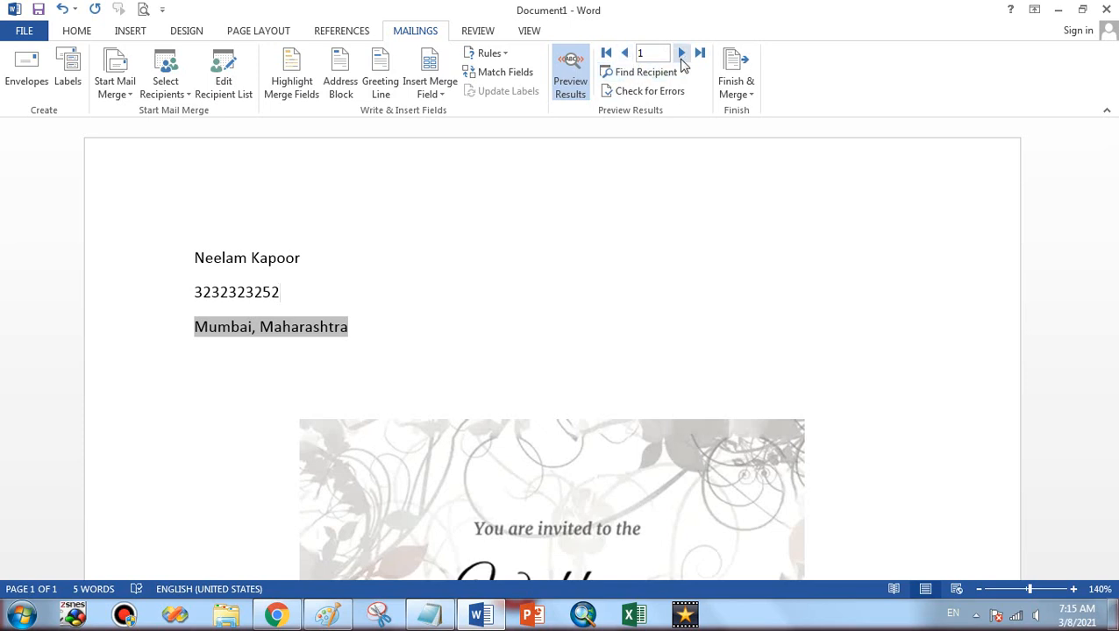
Step the merge preview forward through recipients 2, 3 and 4
{"action": "left_click", "coordinate": [682, 61]}
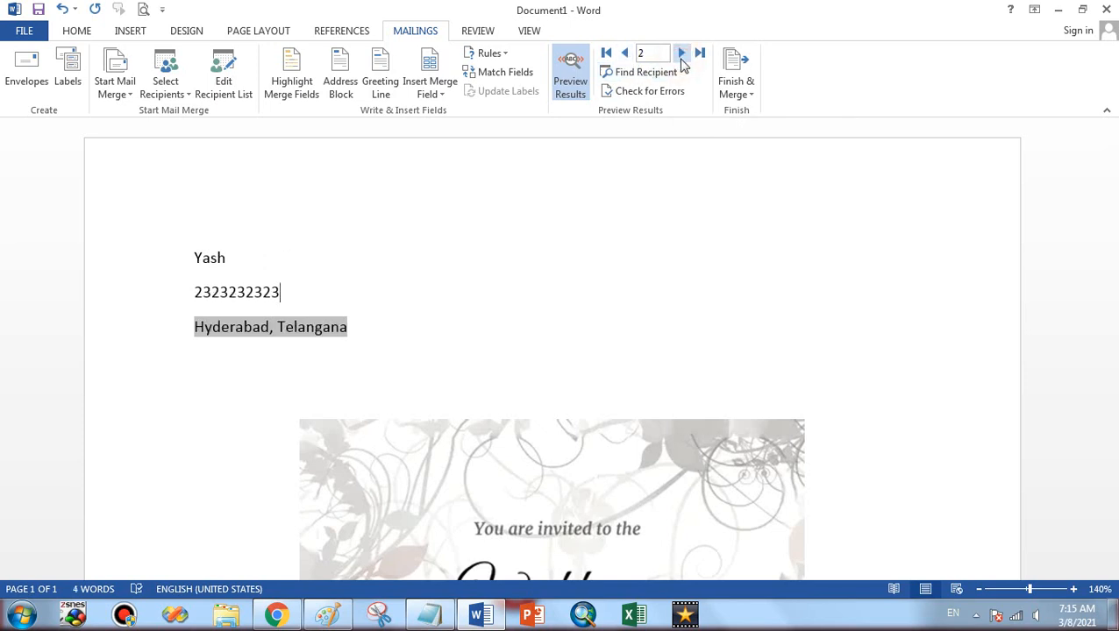
{"action": "left_click", "coordinate": [682, 61]}
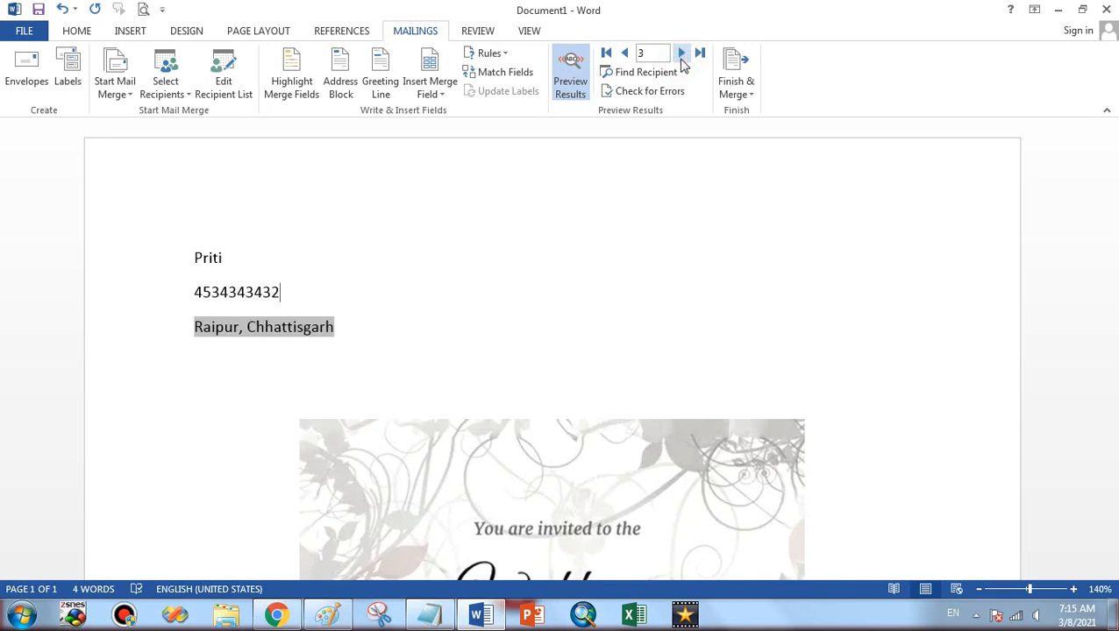
{"action": "left_click", "coordinate": [682, 61]}
{"action": "left_click", "coordinate": [334, 236]}
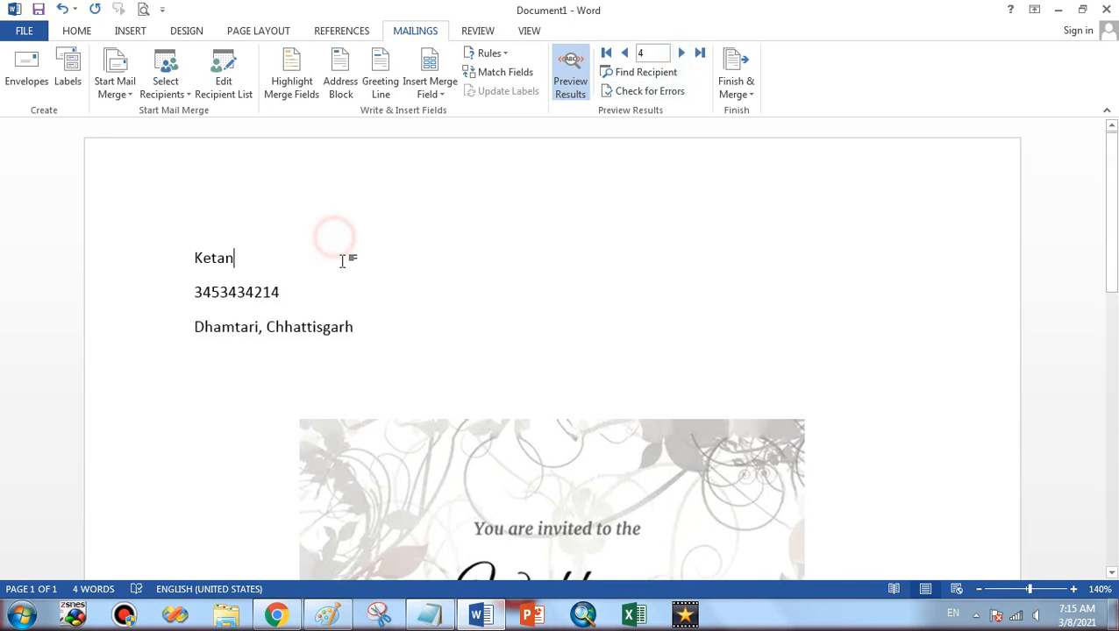
{"action": "scroll", "coordinate": [358, 295], "scroll_direction": "down", "scroll_amount": 6}
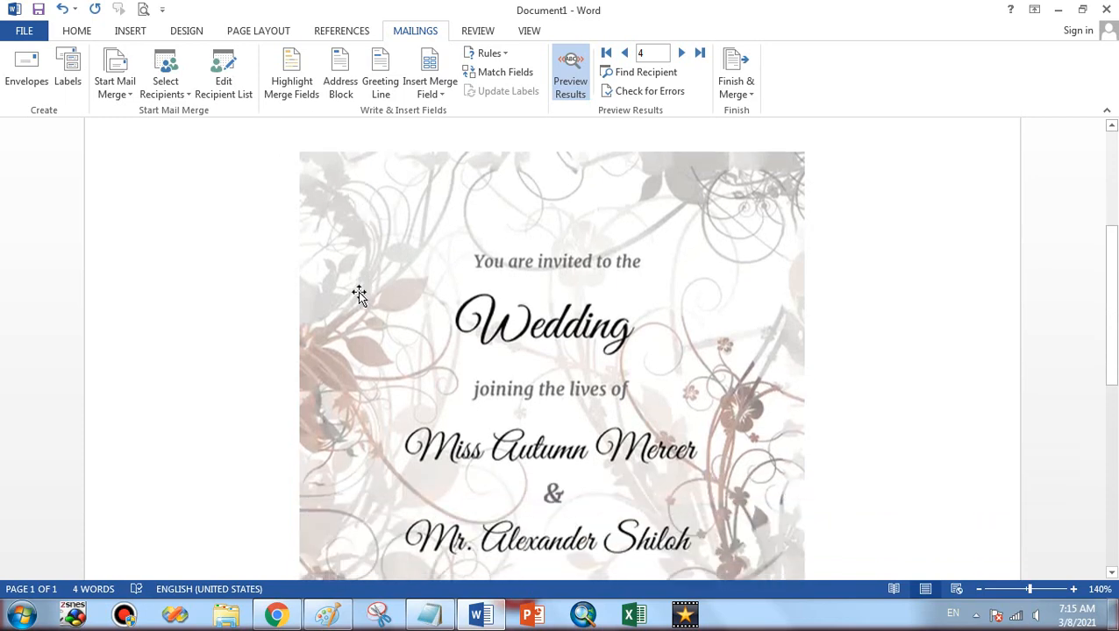
{"action": "scroll", "coordinate": [358, 294], "scroll_direction": "up", "scroll_amount": 6}
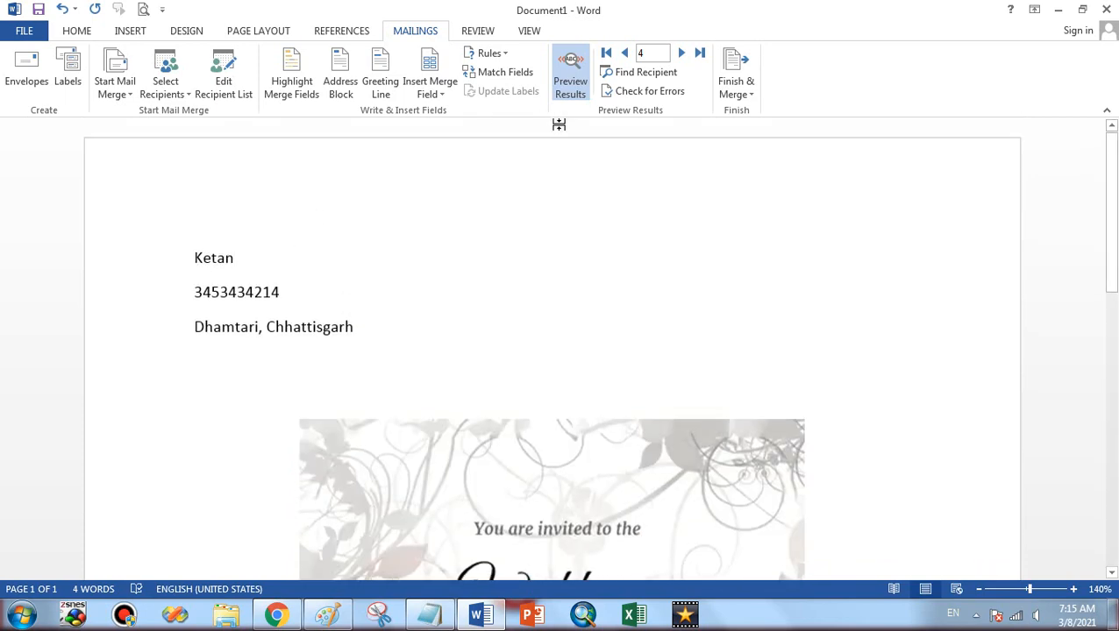
Return the preview to the second recipient and open the Mail Merge Recipients list
{"action": "left_click", "coordinate": [624, 54]}
{"action": "left_click", "coordinate": [624, 54]}
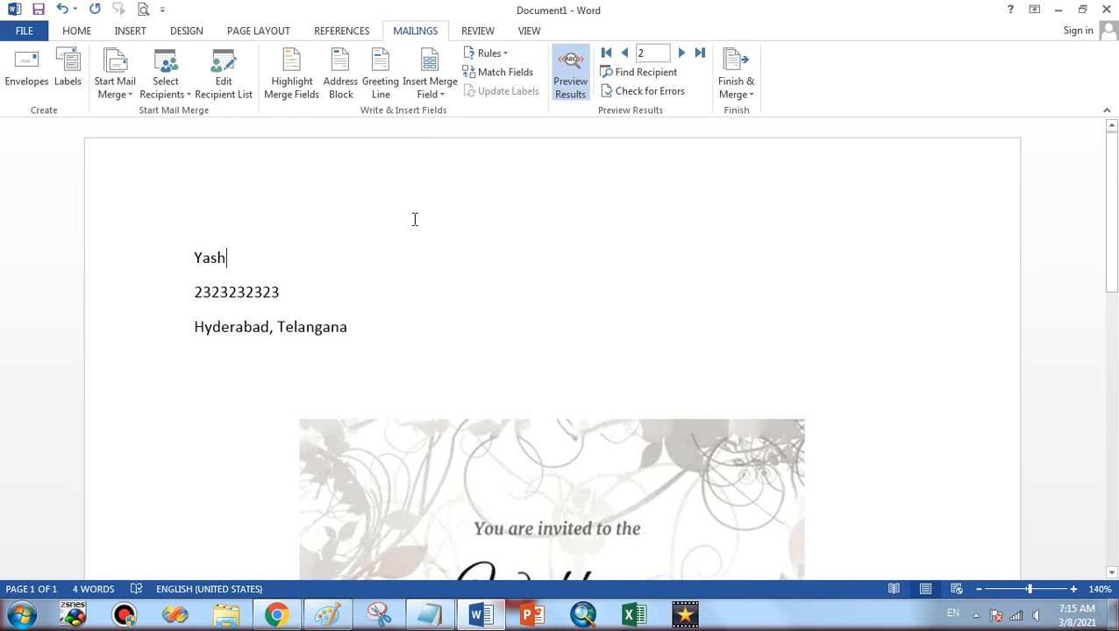
{"action": "scroll", "coordinate": [422, 300], "scroll_direction": "down", "scroll_amount": 7}
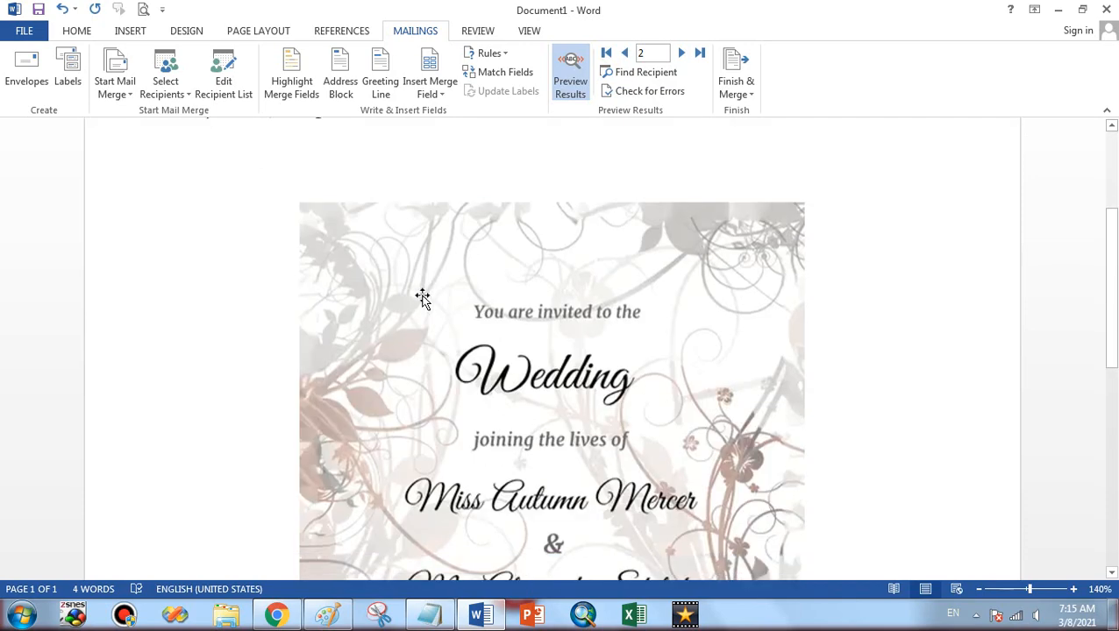
{"action": "scroll", "coordinate": [426, 290], "scroll_direction": "up", "scroll_amount": 6}
{"action": "scroll", "coordinate": [420, 291], "scroll_direction": "up", "scroll_amount": 1}
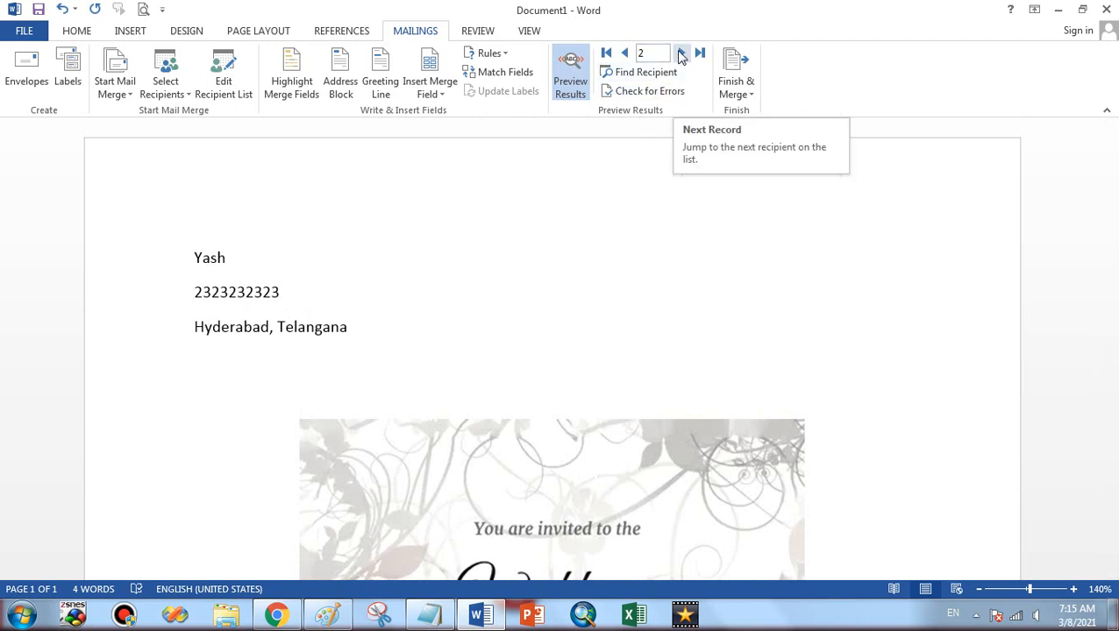
{"action": "left_click", "coordinate": [223, 72]}
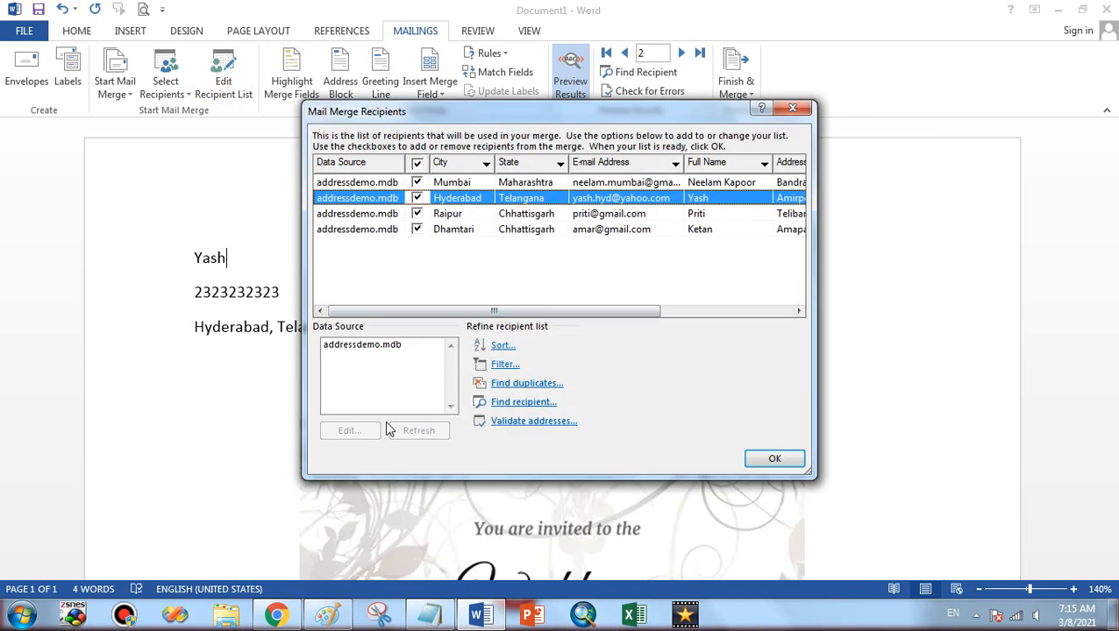
Select the addressdemo.mdb data source and close the Mail Merge Recipients list with OK
{"action": "left_click", "coordinate": [375, 349]}
{"action": "left_click", "coordinate": [375, 349]}
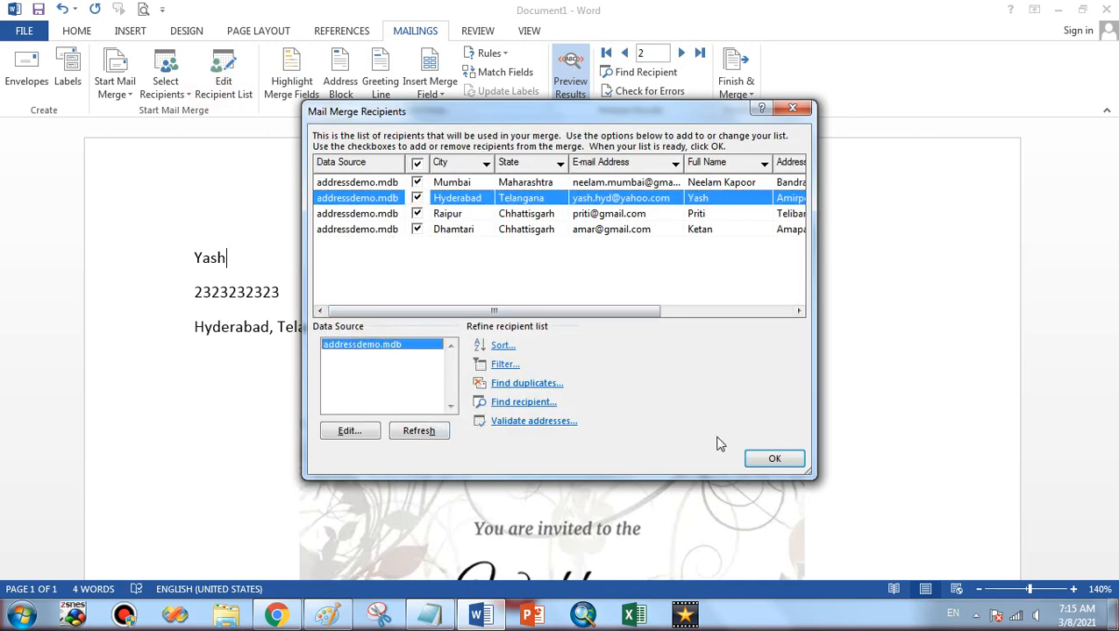
{"action": "left_click", "coordinate": [774, 457]}
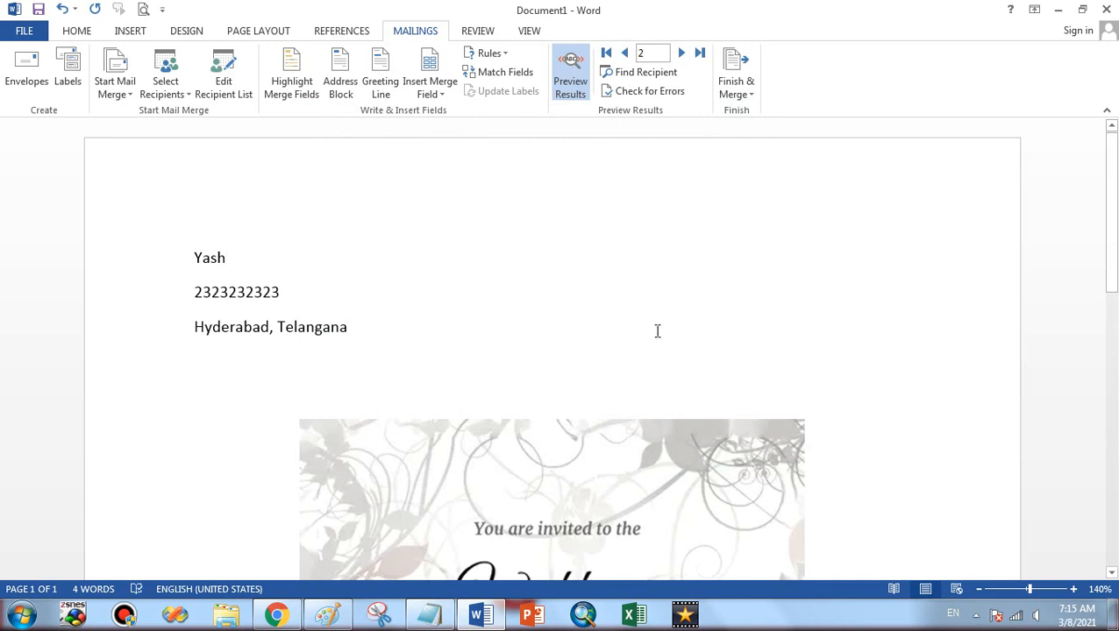
{"action": "scroll", "coordinate": [656, 331], "scroll_direction": "down", "scroll_amount": 3}
{"action": "scroll", "coordinate": [656, 330], "scroll_direction": "up", "scroll_amount": 3}
Label the mobile line 'Mobile -' on its own line and type 'District' before the city
{"action": "key", "text": "Delete"}
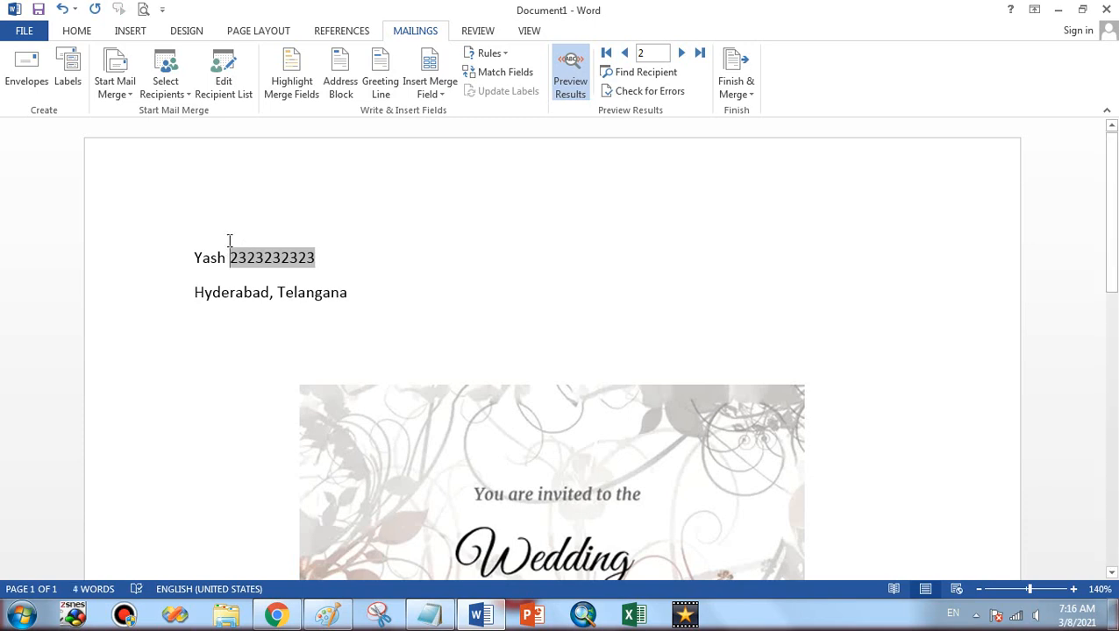
{"action": "key", "text": "shift+Return"}
{"action": "type", "text": "Mo"}
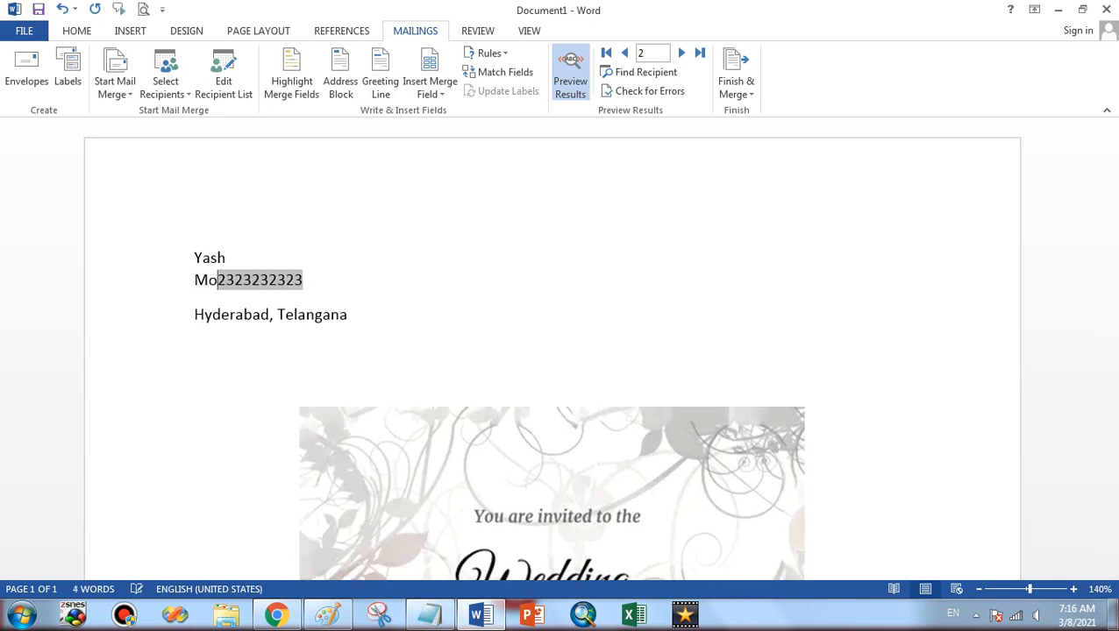
{"action": "type", "text": "bile -"}
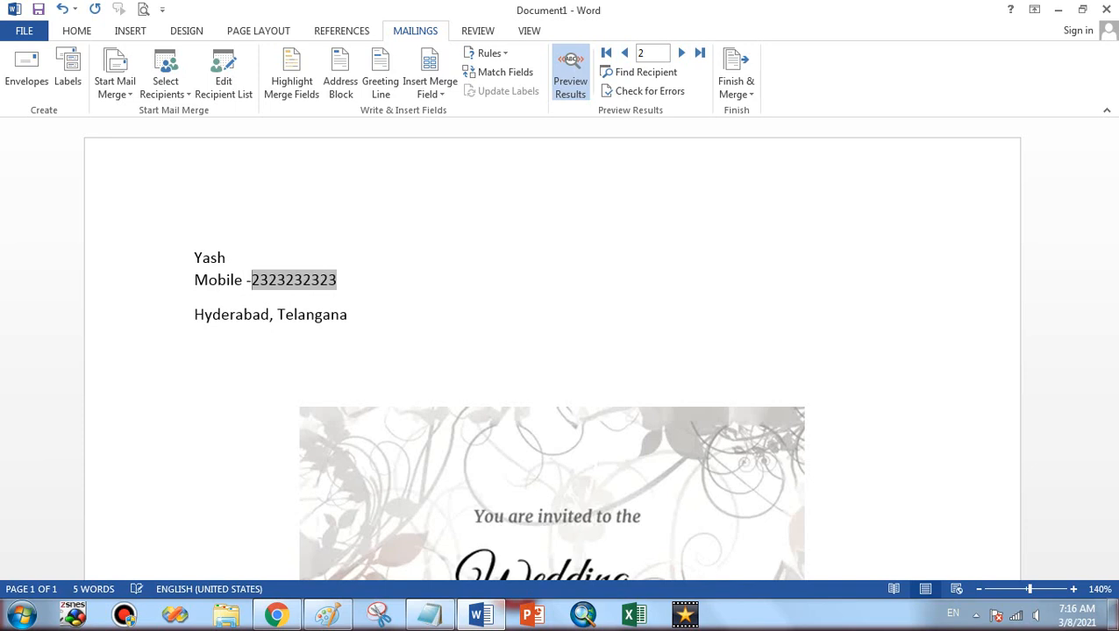
{"action": "left_click", "coordinate": [201, 320]}
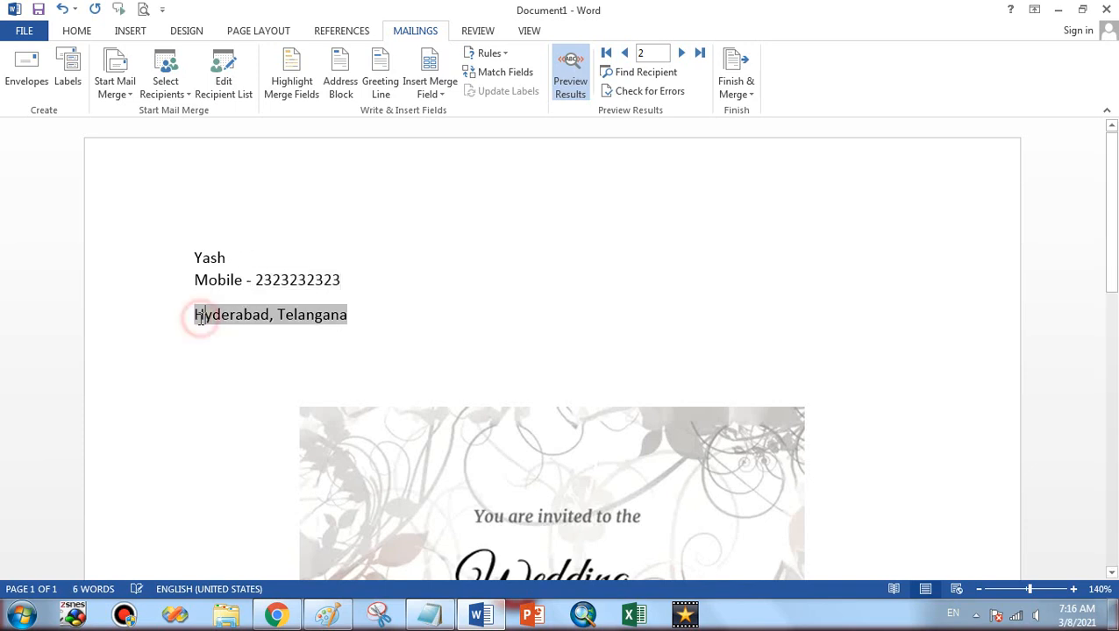
{"action": "type", "text": "Distr"}
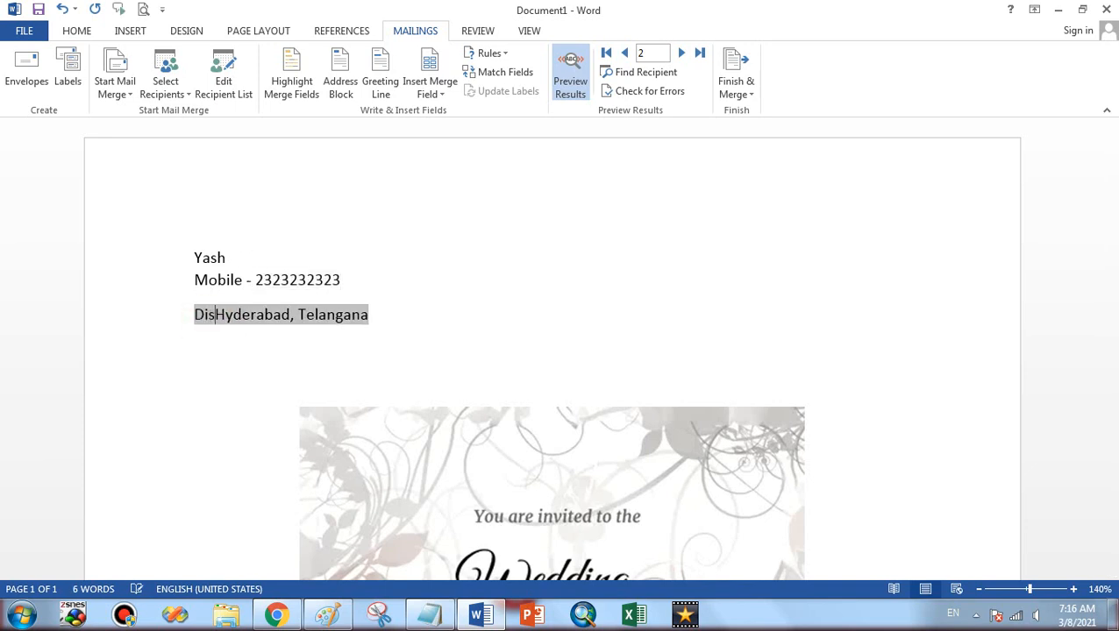
{"action": "type", "text": "ict"}
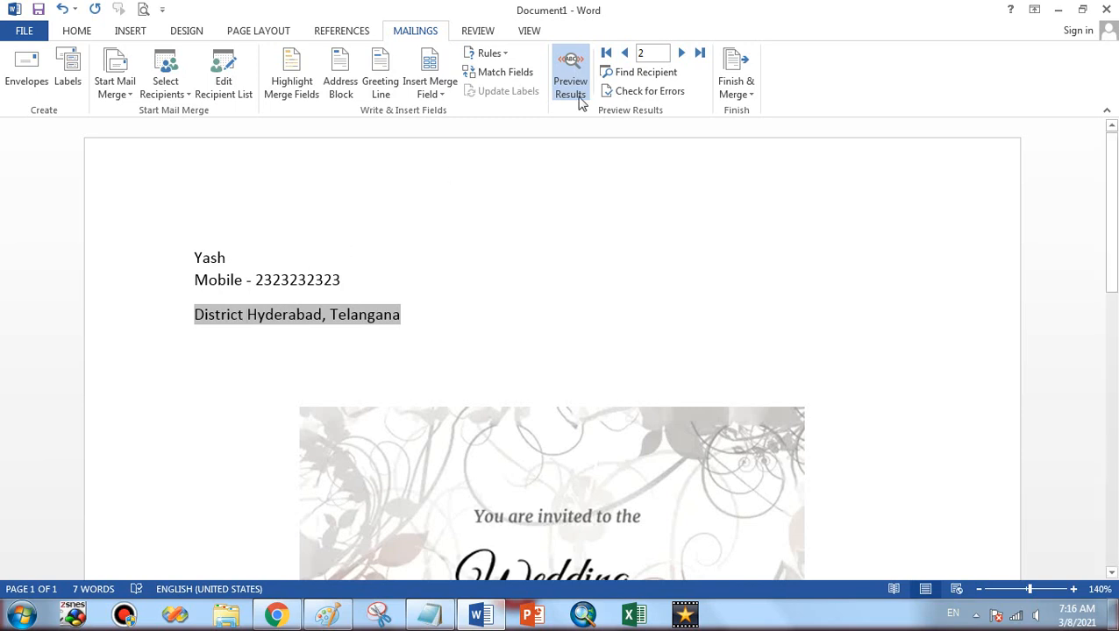
Preview the third recipient (Raipur, Chhattisgarh) and add an empty line below the city and state
{"action": "left_click", "coordinate": [624, 53]}
{"action": "left_click", "coordinate": [681, 53]}
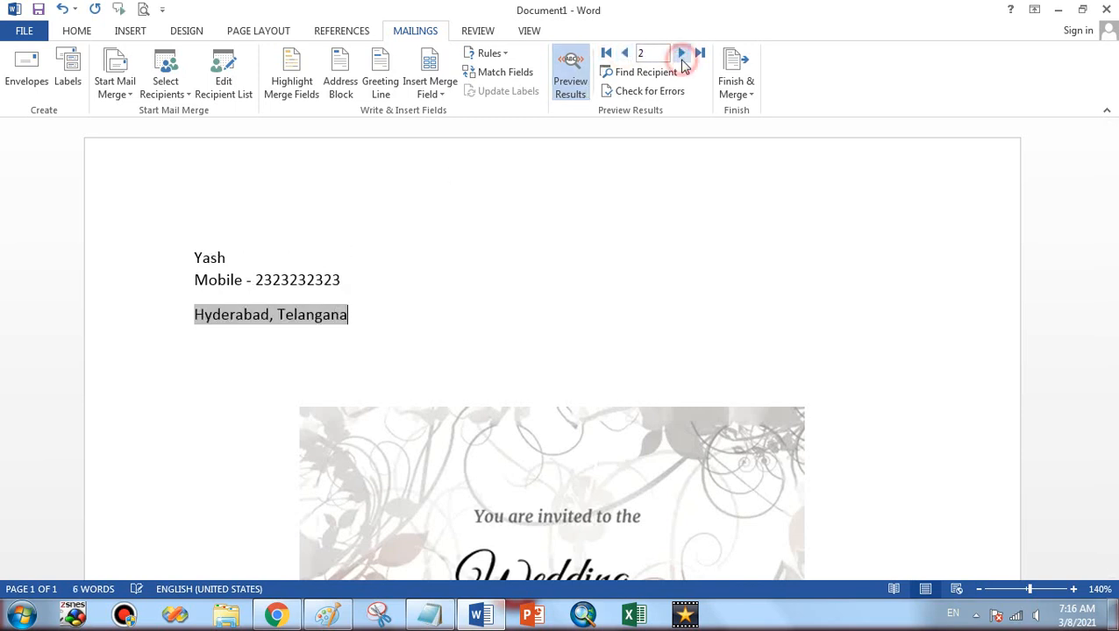
{"action": "left_click", "coordinate": [682, 53]}
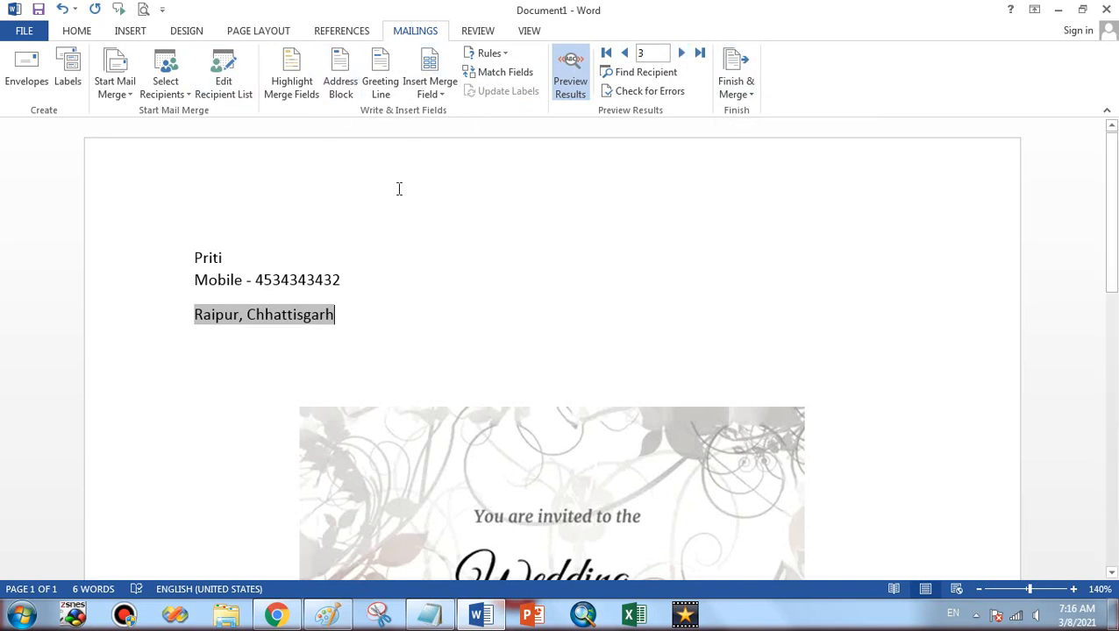
{"action": "left_click", "coordinate": [372, 303]}
{"action": "key", "text": "Return"}
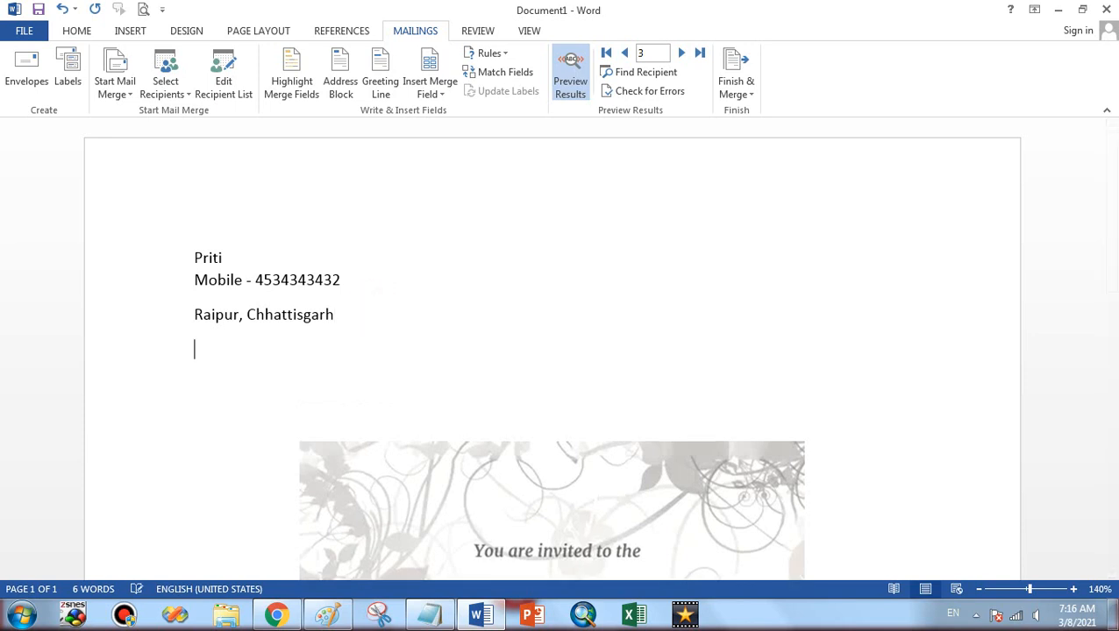
Insert a 'Dear Sir or Madam,' greeting line and move it above the recipient's name
{"action": "left_click", "coordinate": [372, 85]}
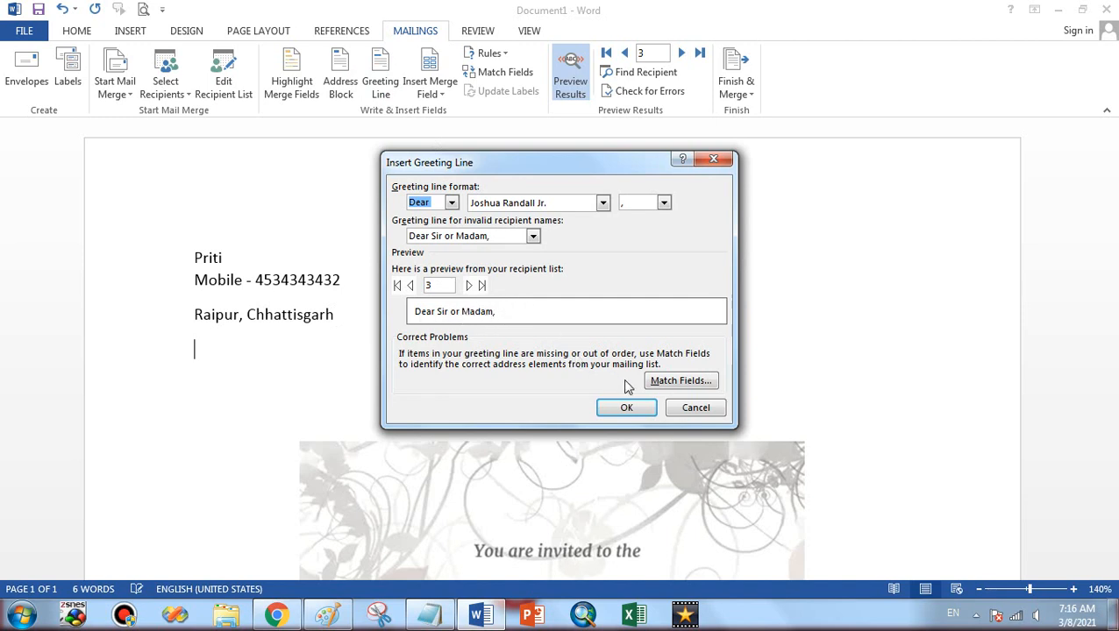
{"action": "left_click", "coordinate": [626, 416]}
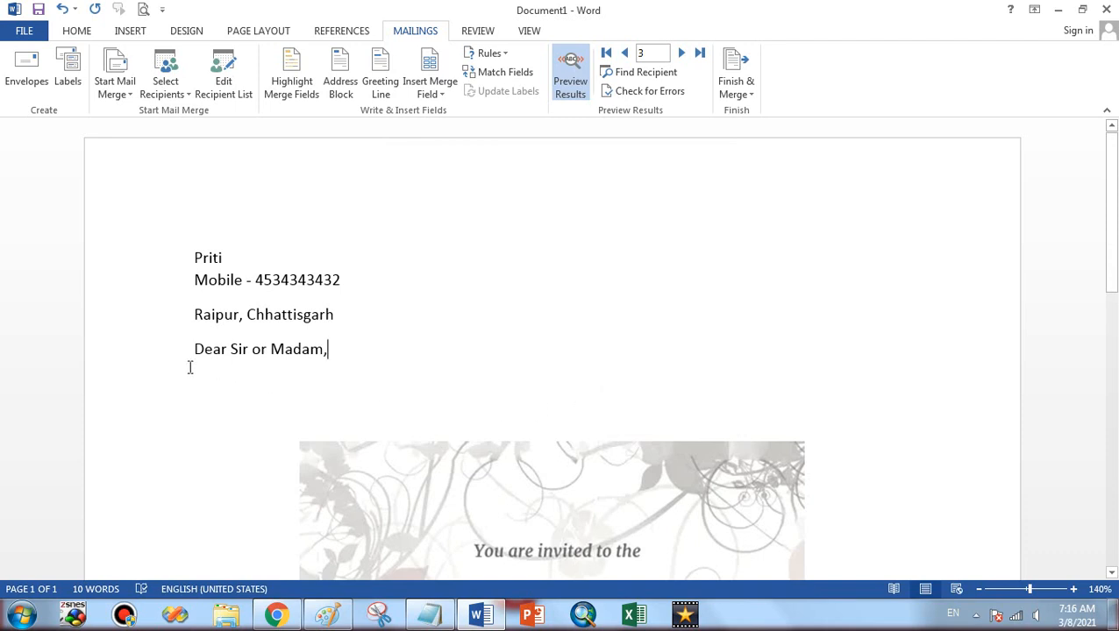
{"action": "left_click", "coordinate": [143, 359]}
{"action": "key", "text": "ctrl+c"}
{"action": "key", "text": "Delete"}
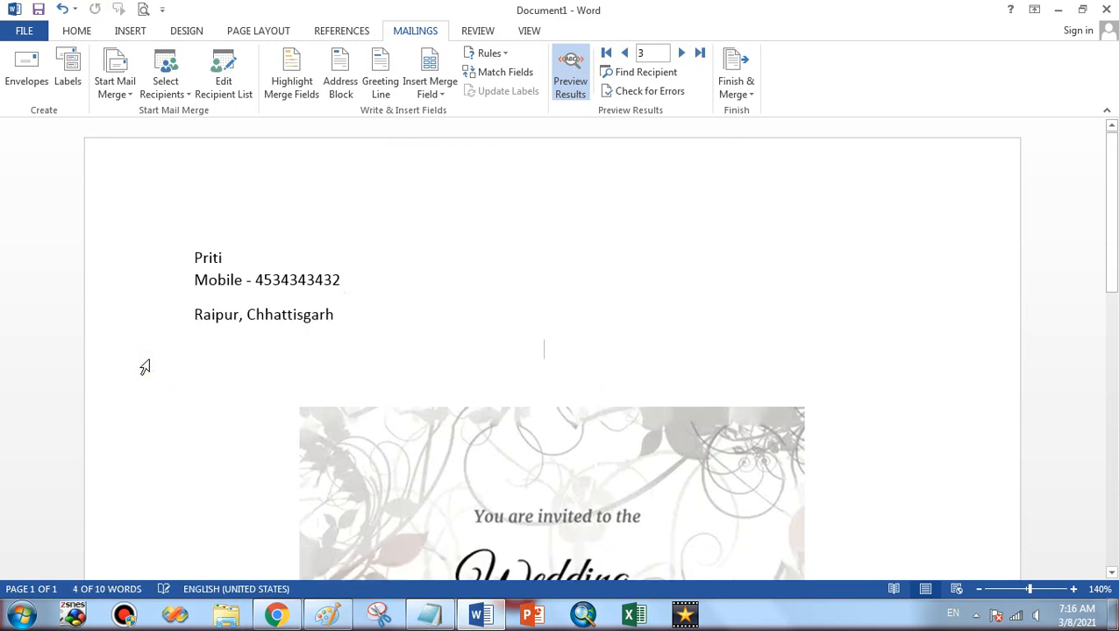
{"action": "left_click", "coordinate": [186, 257]}
{"action": "key", "text": "Return"}
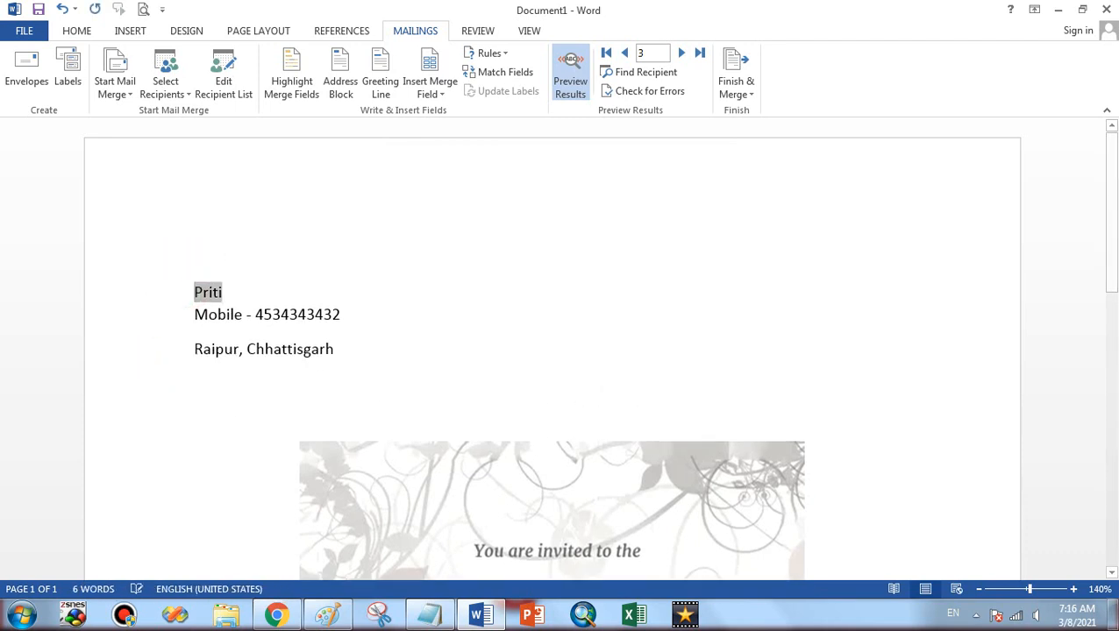
{"action": "key", "text": "Up"}
{"action": "key", "text": "ctrl+v"}
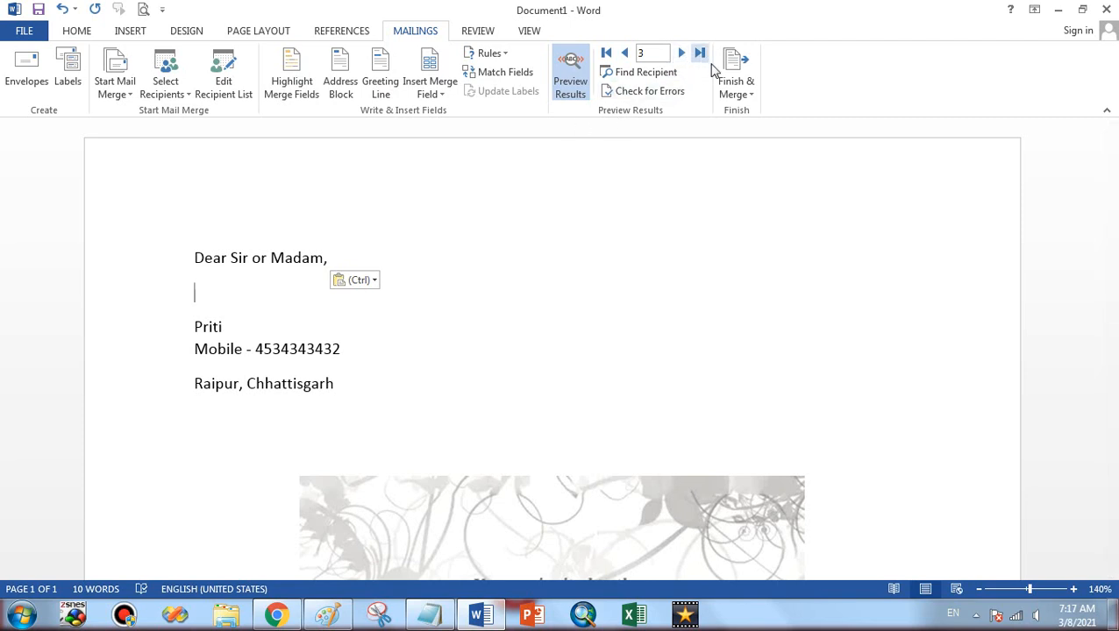
{"action": "left_click", "coordinate": [732, 76]}
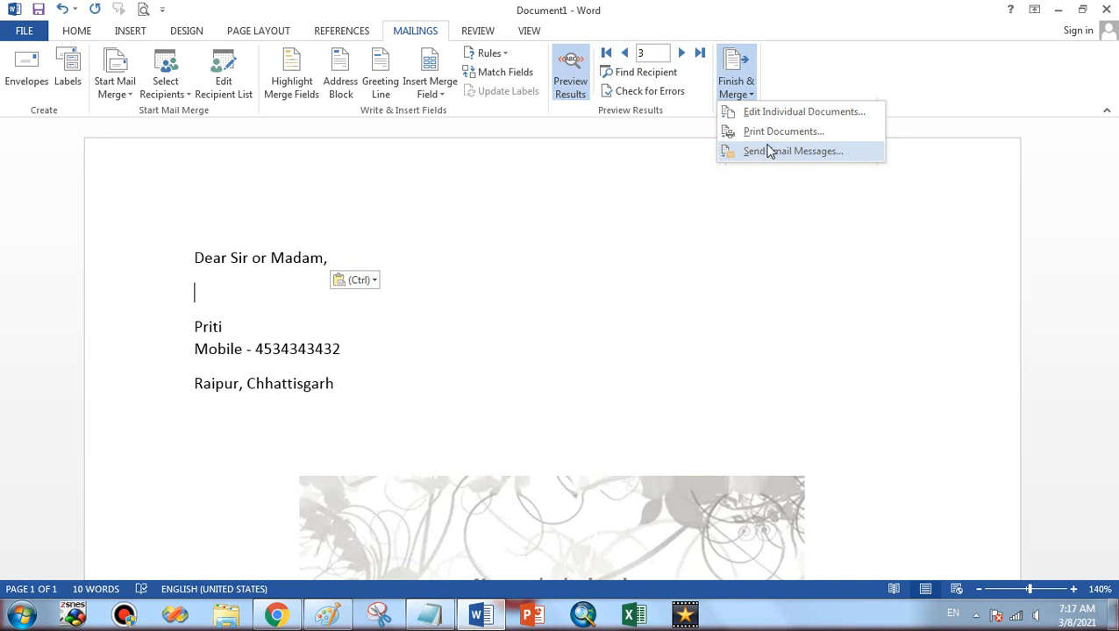
{"action": "left_click", "coordinate": [769, 152]}
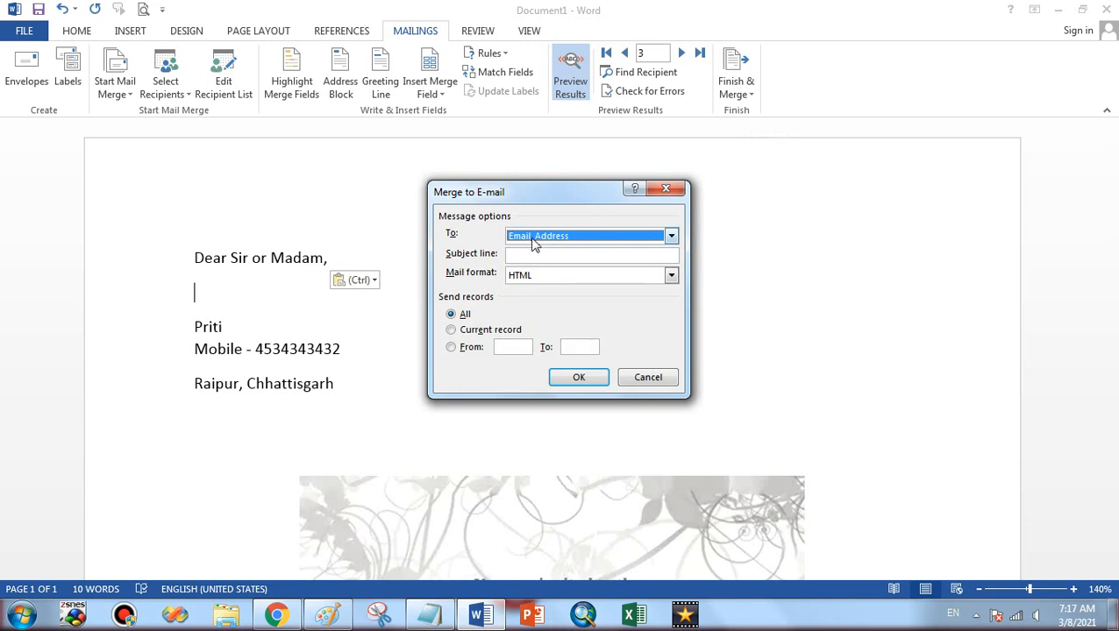
{"action": "left_click", "coordinate": [562, 379]}
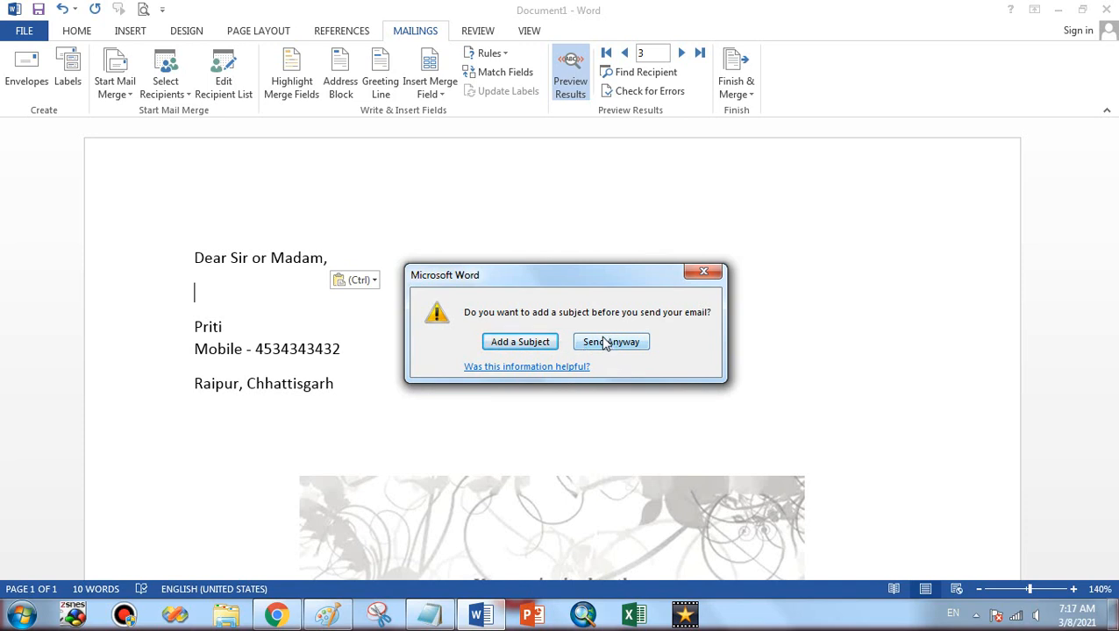
{"action": "left_click", "coordinate": [526, 344]}
{"action": "left_click", "coordinate": [542, 254]}
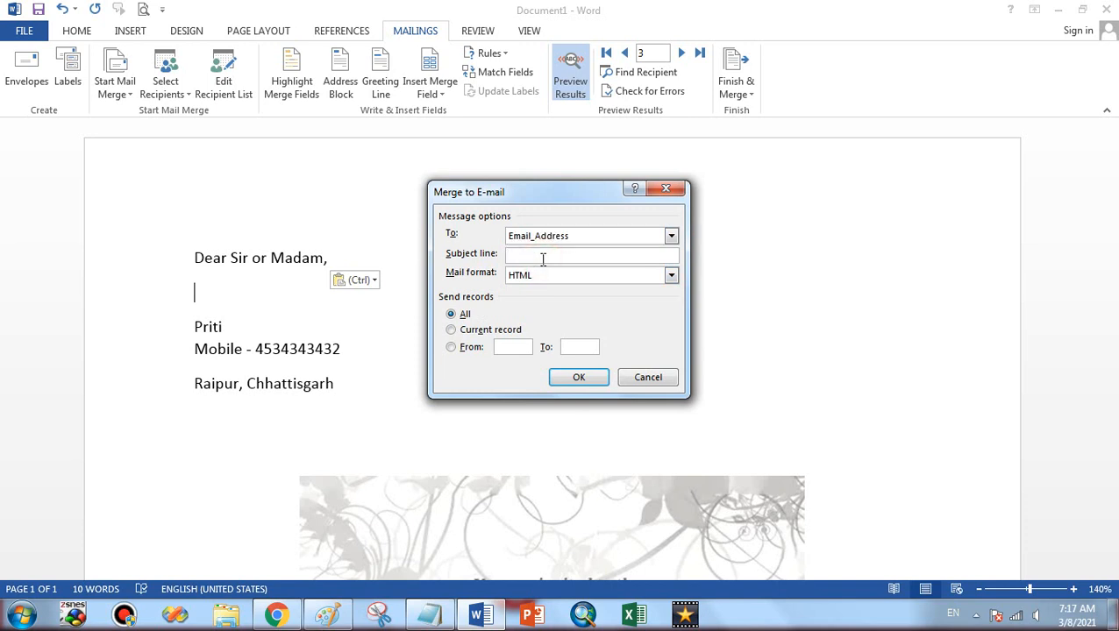
{"action": "type", "text": "Marriage"}
{"action": "left_click", "coordinate": [579, 377]}
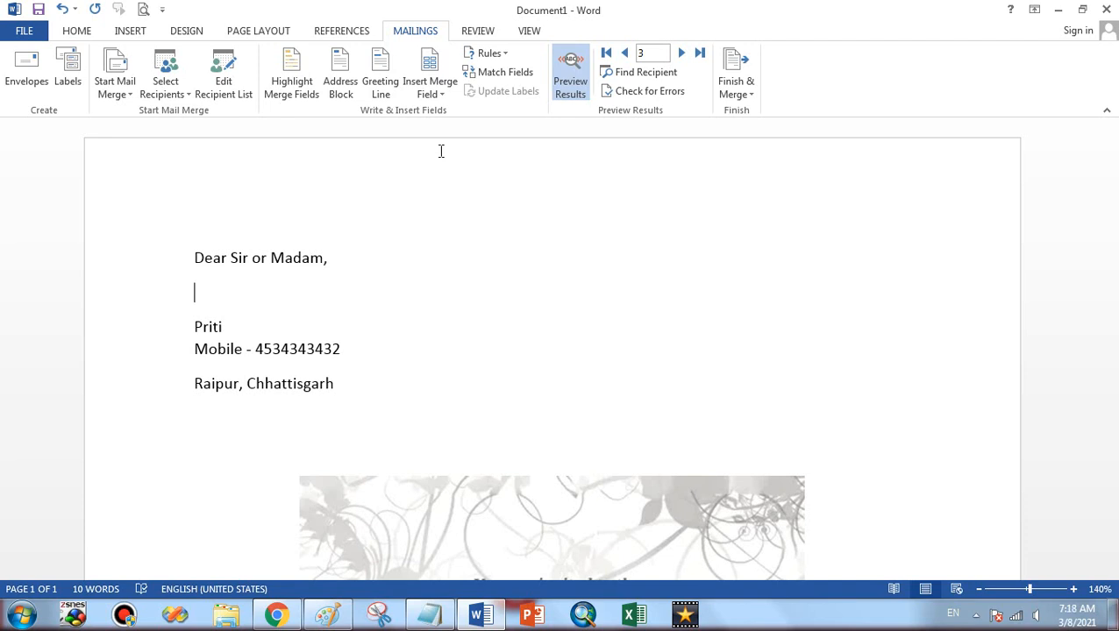
{"action": "left_click", "coordinate": [725, 91]}
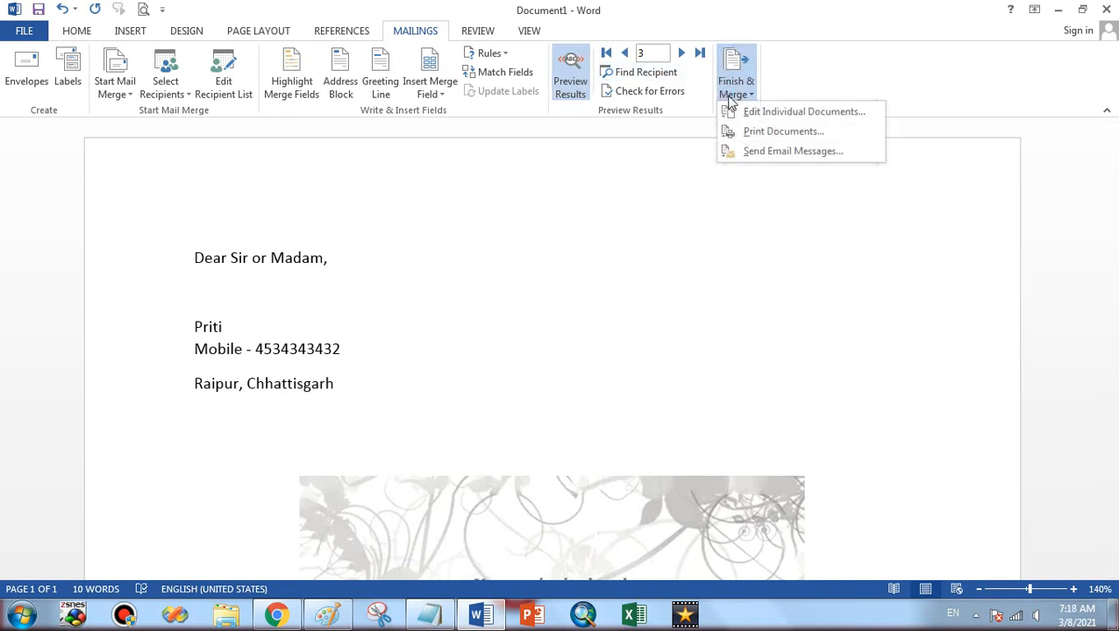
{"action": "left_click", "coordinate": [765, 152]}
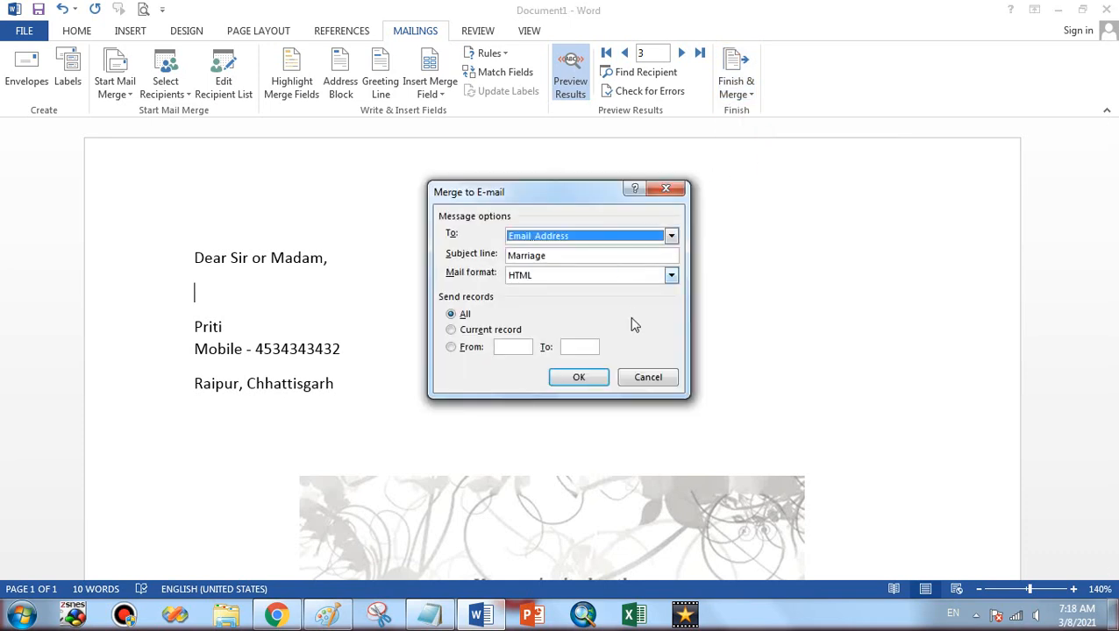
{"action": "left_click", "coordinate": [664, 380]}
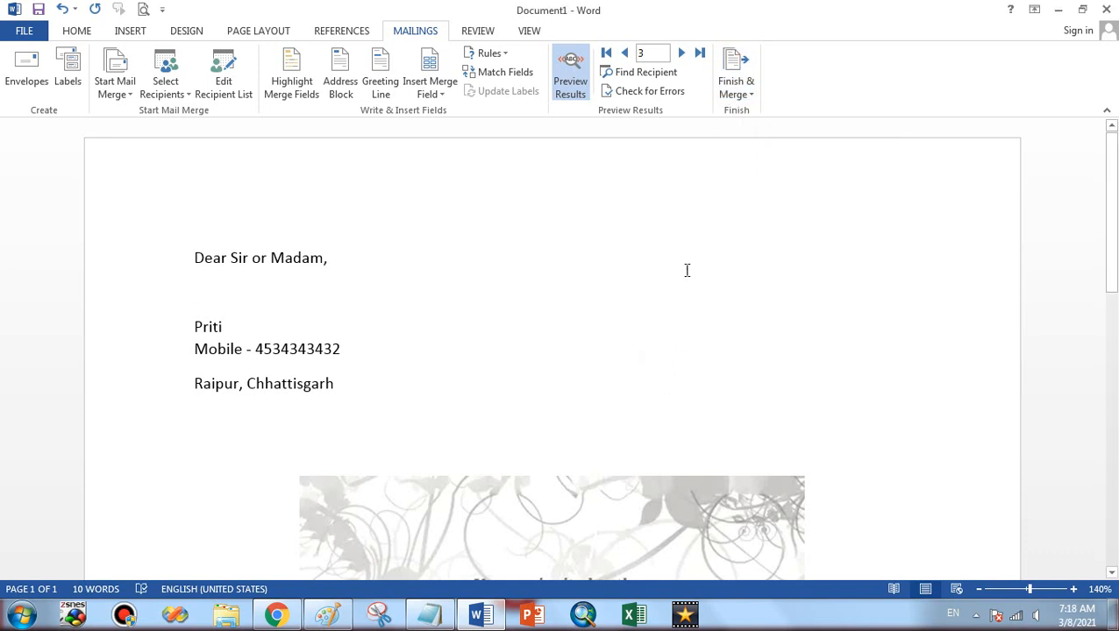
{"action": "left_click", "coordinate": [740, 88]}
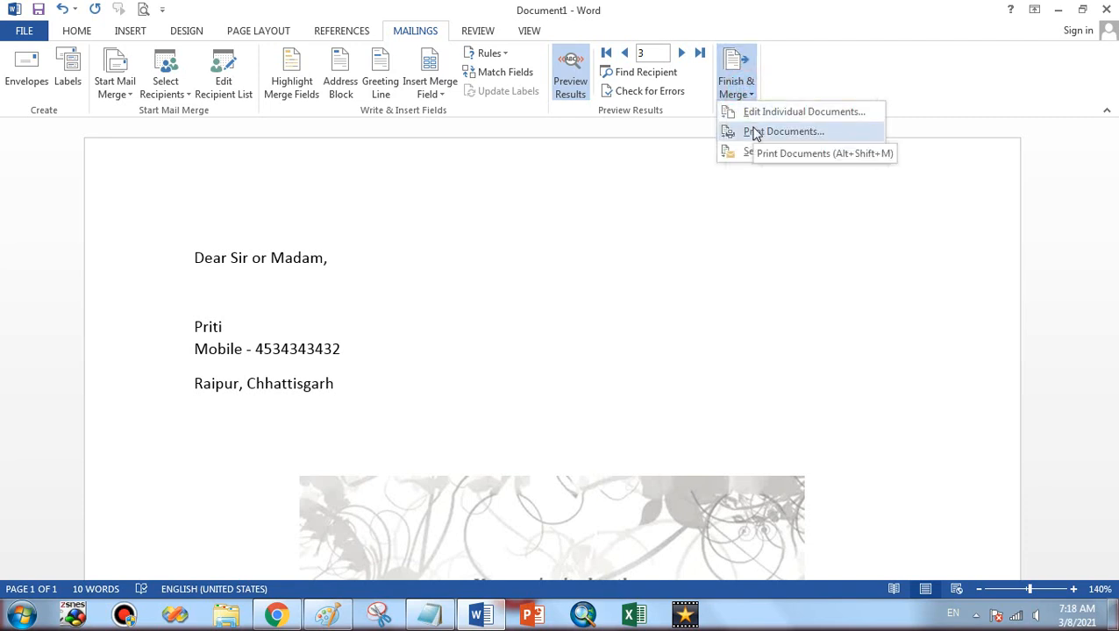
Cancel the print merge, then merge all records into a new document via Edit Individual Documents
{"action": "left_click", "coordinate": [754, 132]}
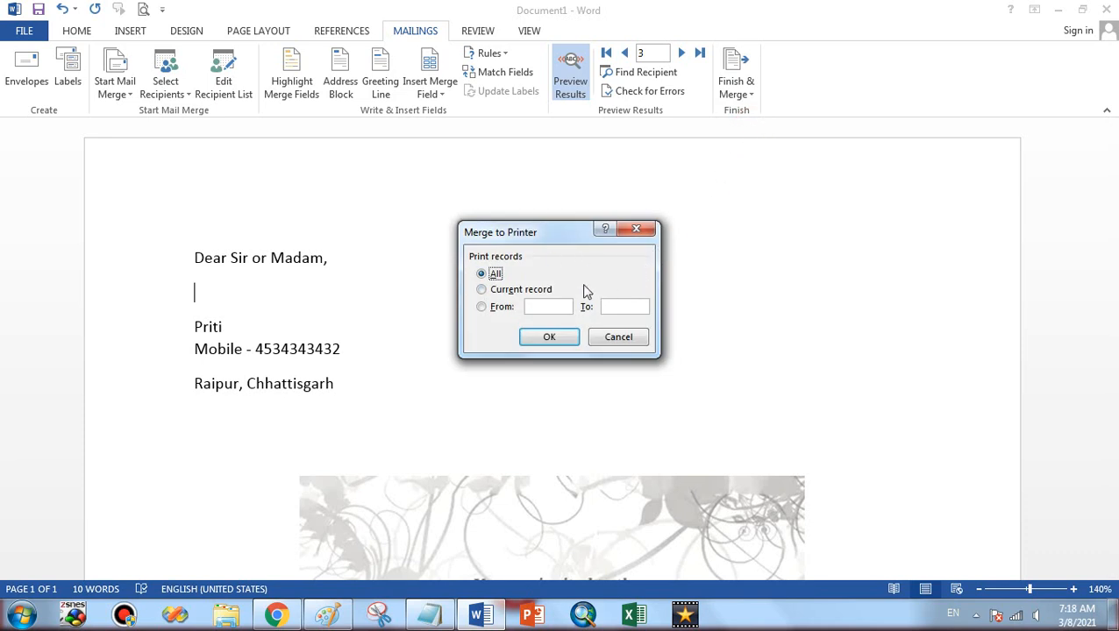
{"action": "left_click", "coordinate": [618, 337]}
{"action": "left_click", "coordinate": [750, 79]}
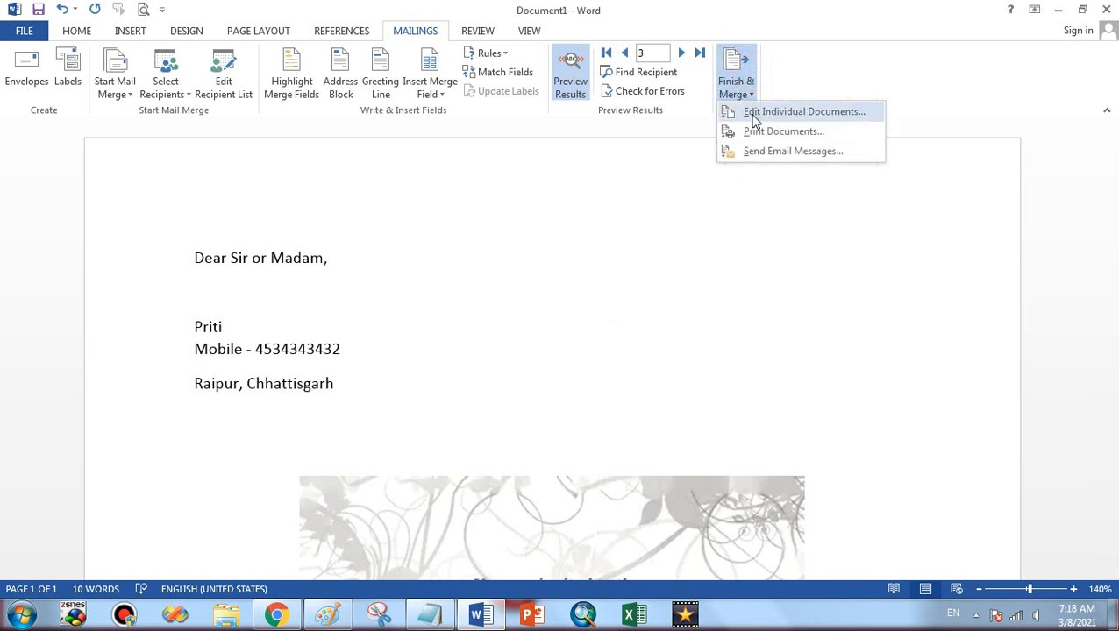
{"action": "left_click", "coordinate": [754, 114]}
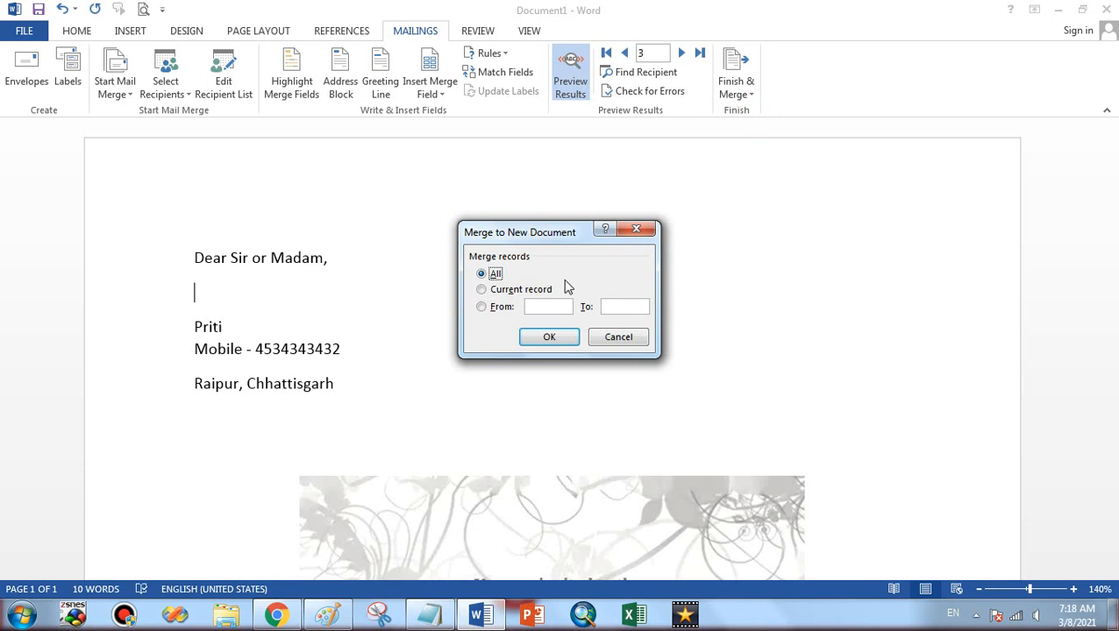
{"action": "left_click", "coordinate": [569, 338]}
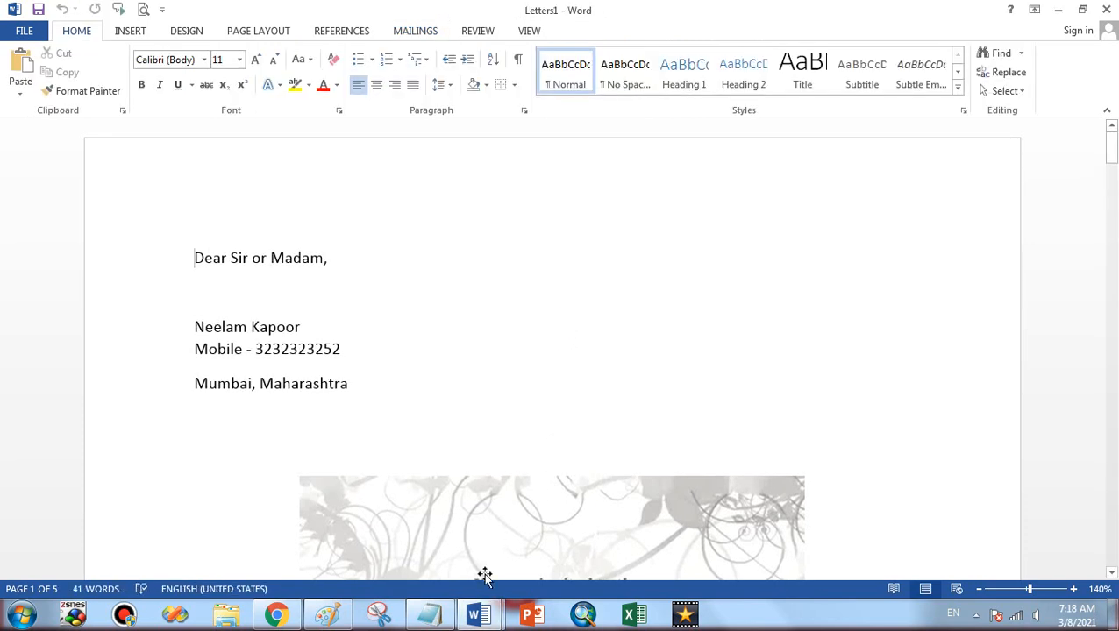
Switch between Document1 and the merged Letters1, then browse the Mailings, Review and View tabs
{"action": "mouse_move", "coordinate": [478, 614]}
{"action": "left_click", "coordinate": [432, 548]}
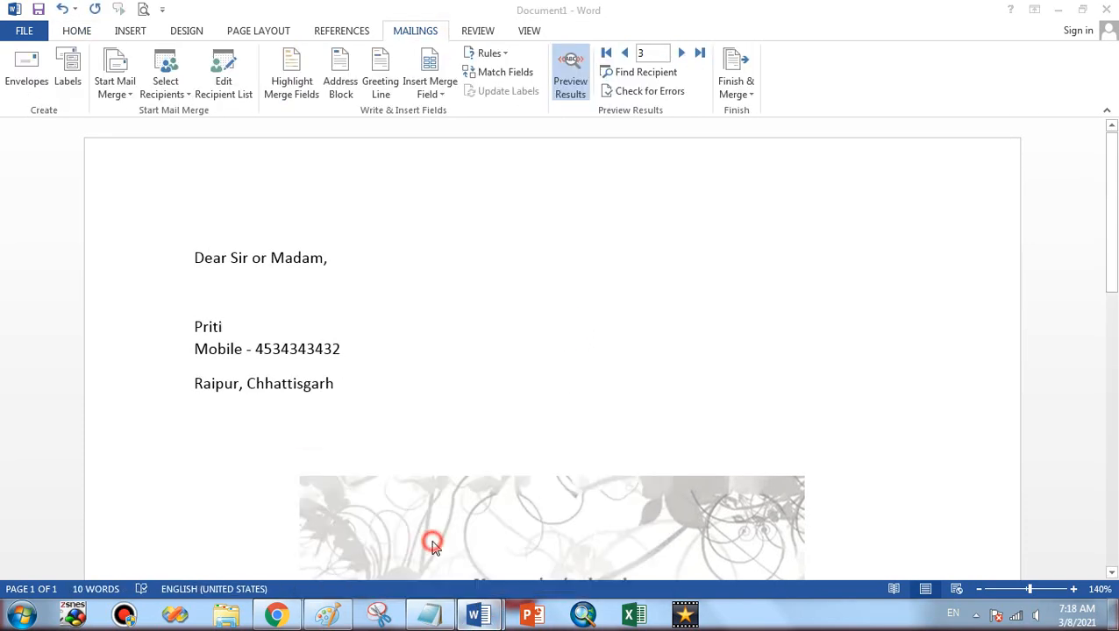
{"action": "left_click", "coordinate": [512, 572]}
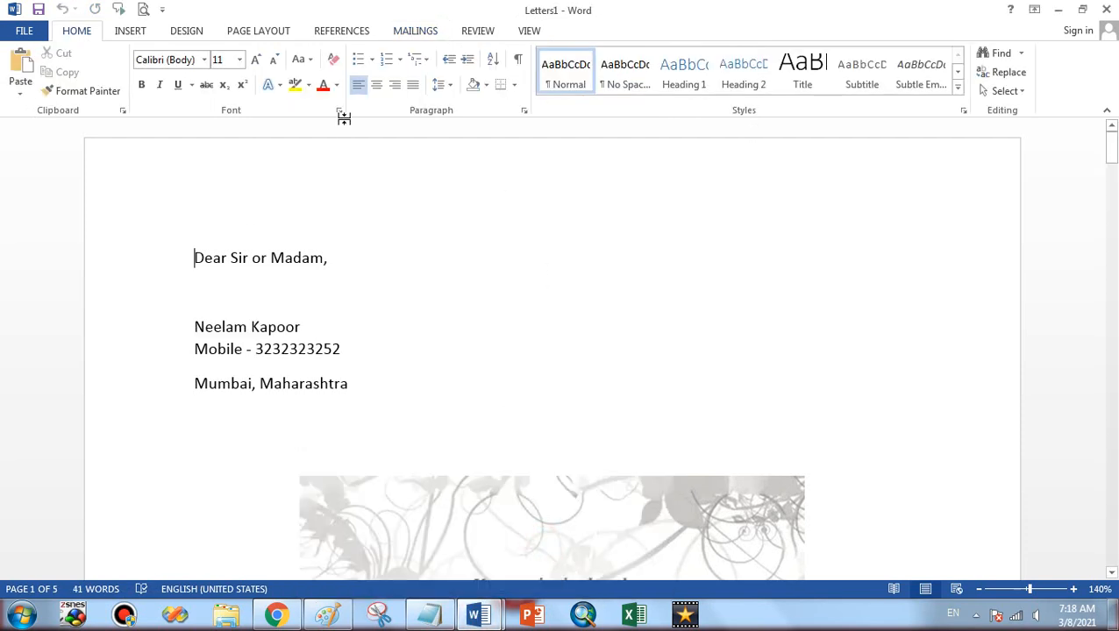
{"action": "left_click", "coordinate": [397, 35]}
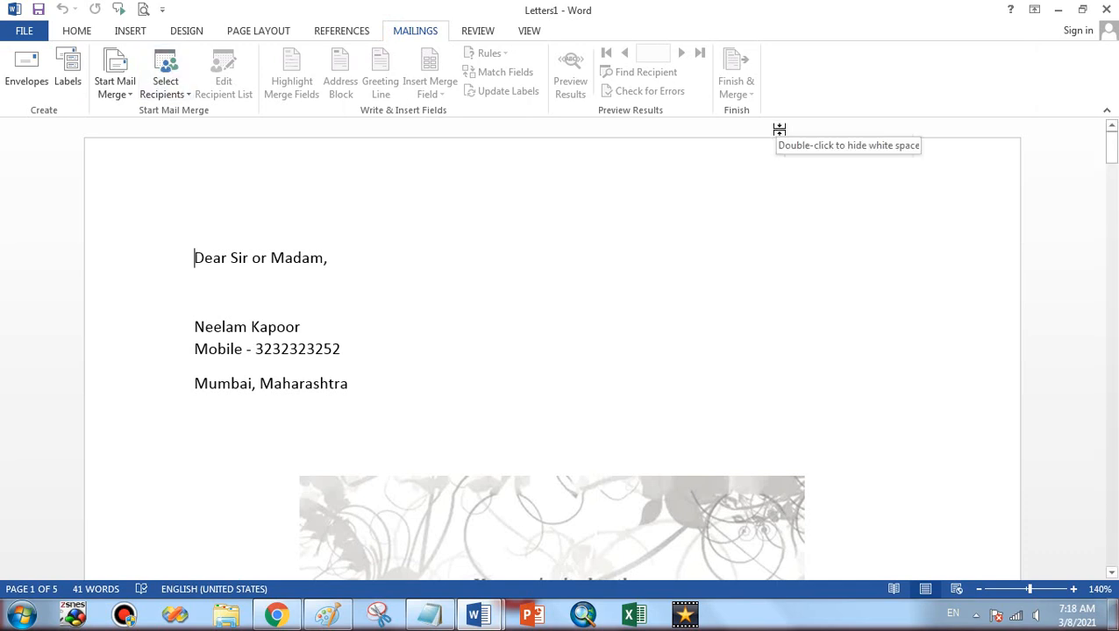
{"action": "left_click", "coordinate": [488, 34]}
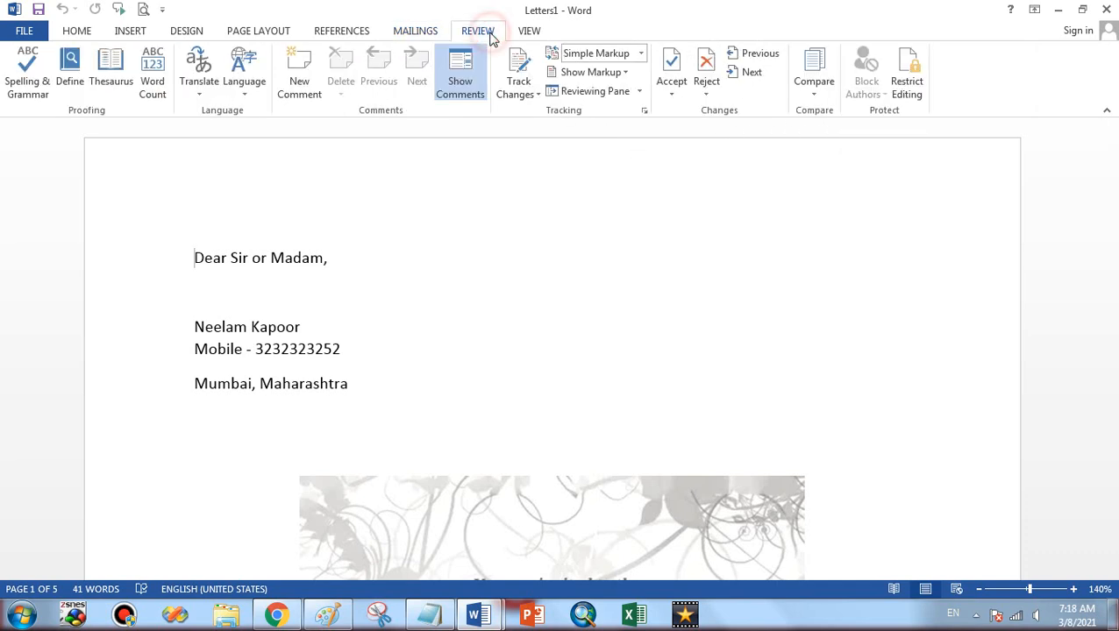
{"action": "left_click", "coordinate": [517, 33]}
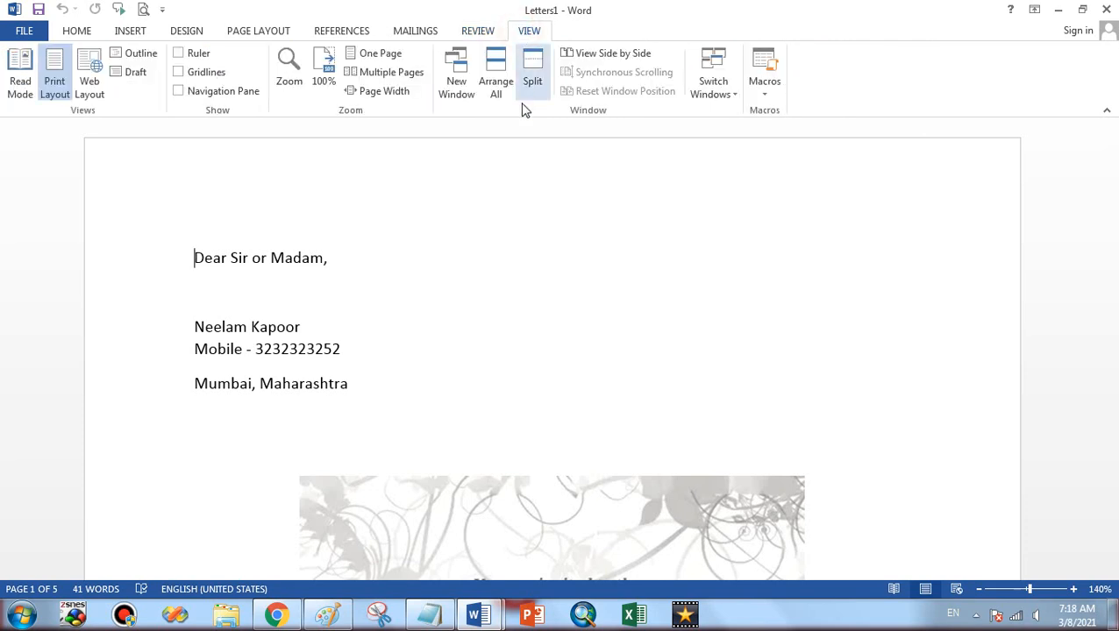
{"action": "left_click", "coordinate": [512, 197]}
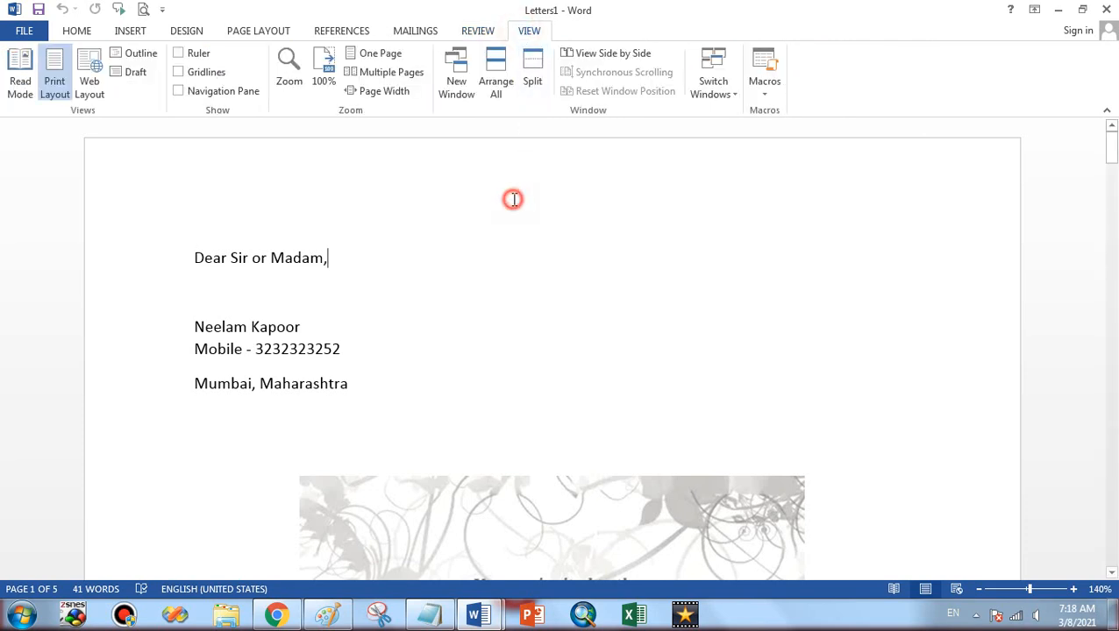